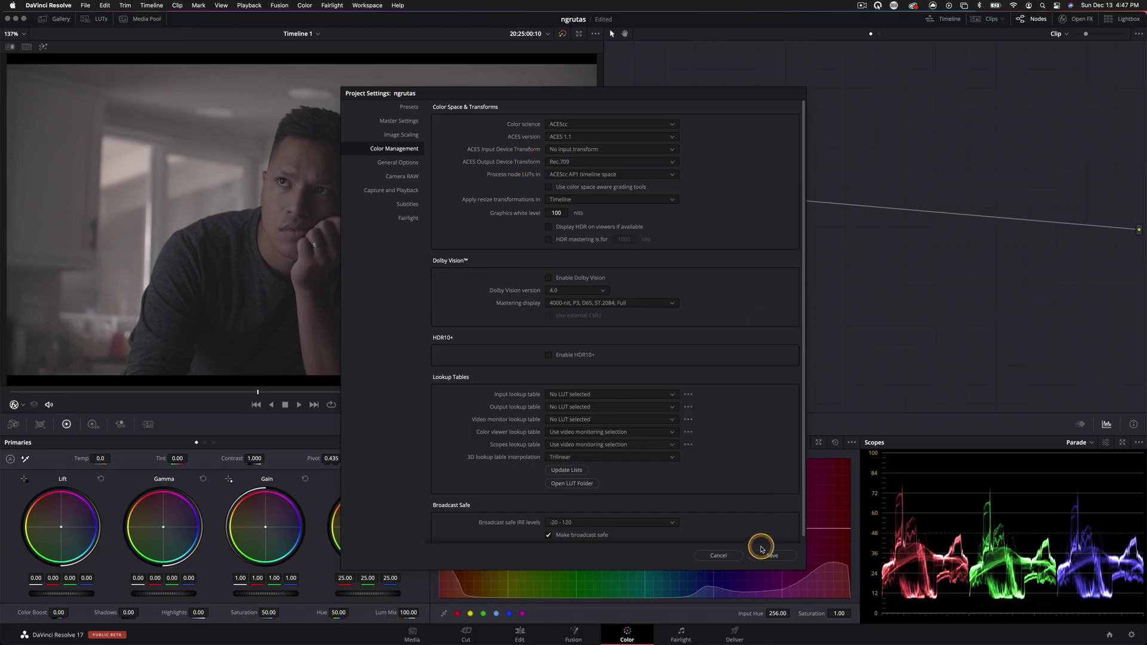
- Save the color management settings and add the clip into the current group
{"action": "left_click", "coordinate": [762, 555]}
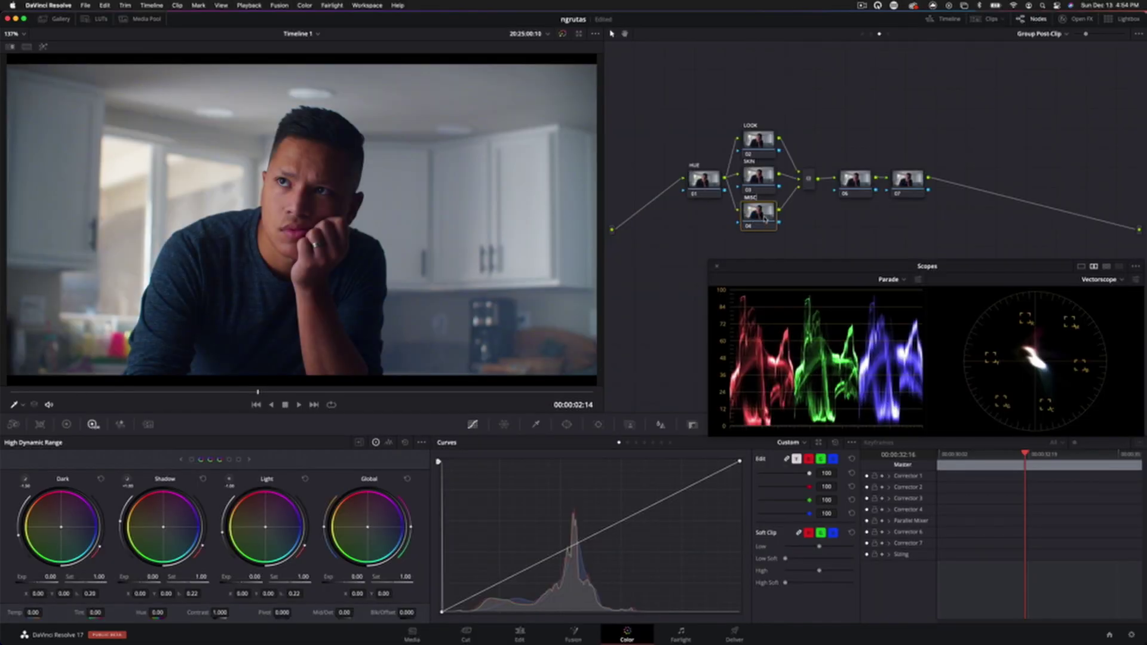
{"action": "left_click", "coordinate": [901, 181]}
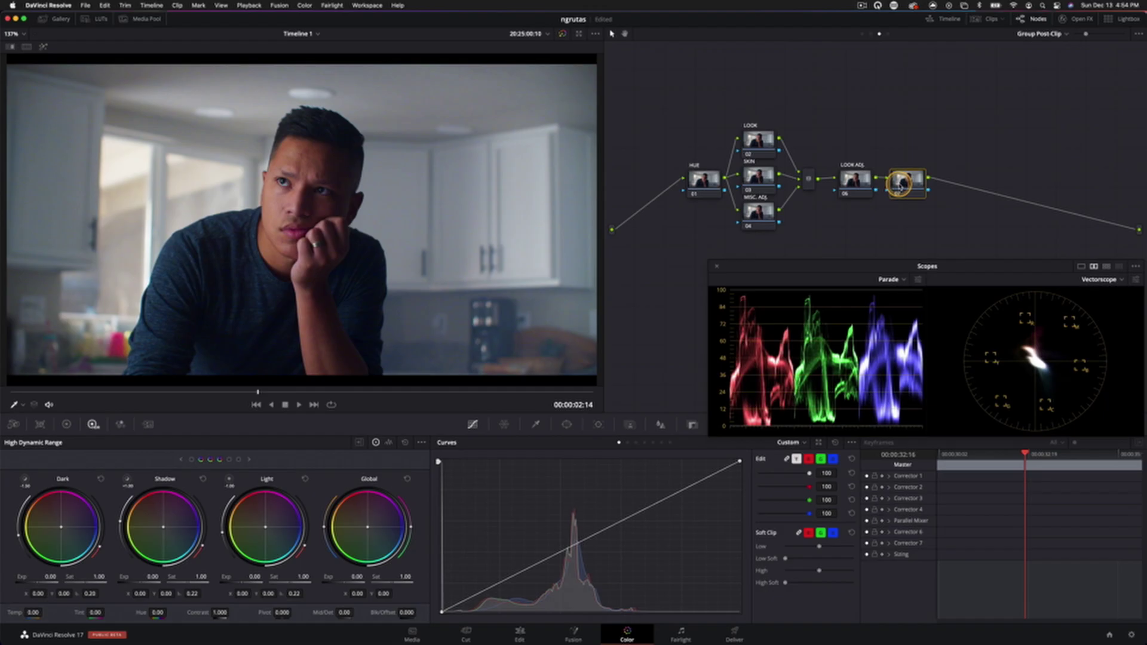
{"action": "left_click", "coordinate": [38, 386]}
{"action": "right_click", "coordinate": [103, 469]}
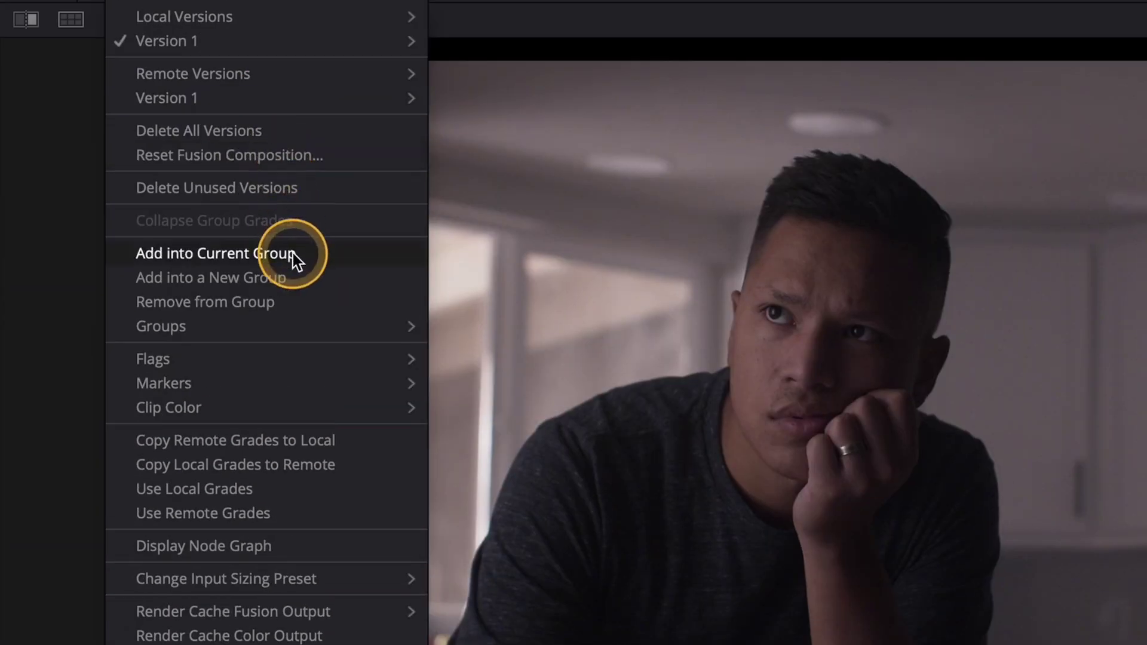
{"action": "left_click", "coordinate": [291, 248]}
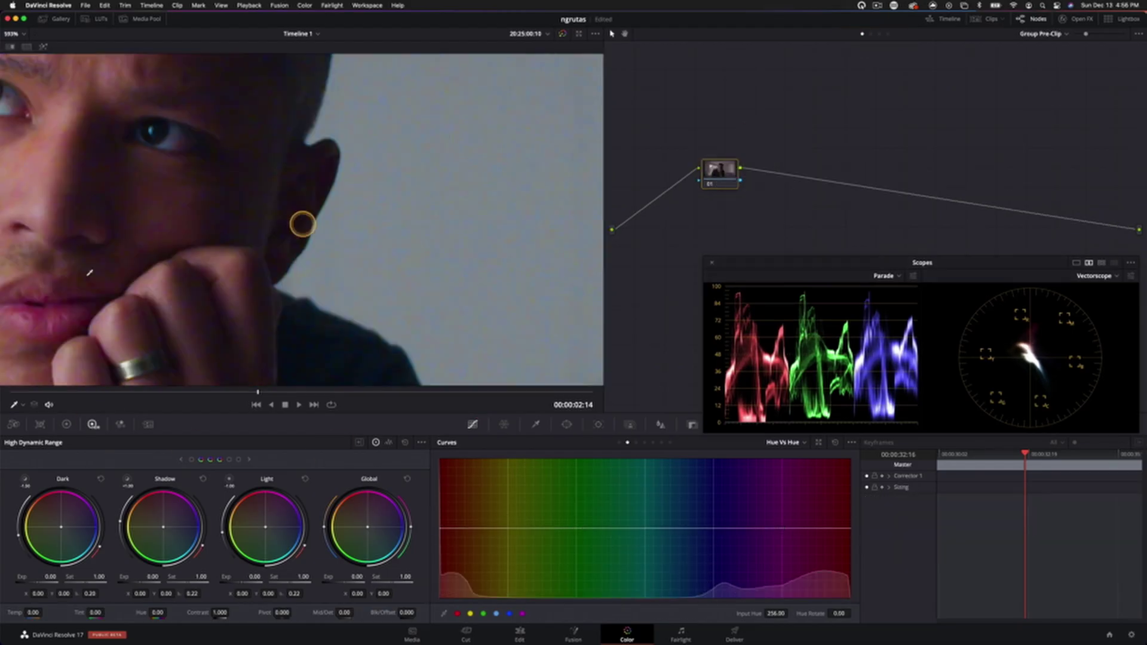
{"action": "left_click", "coordinate": [148, 424]}
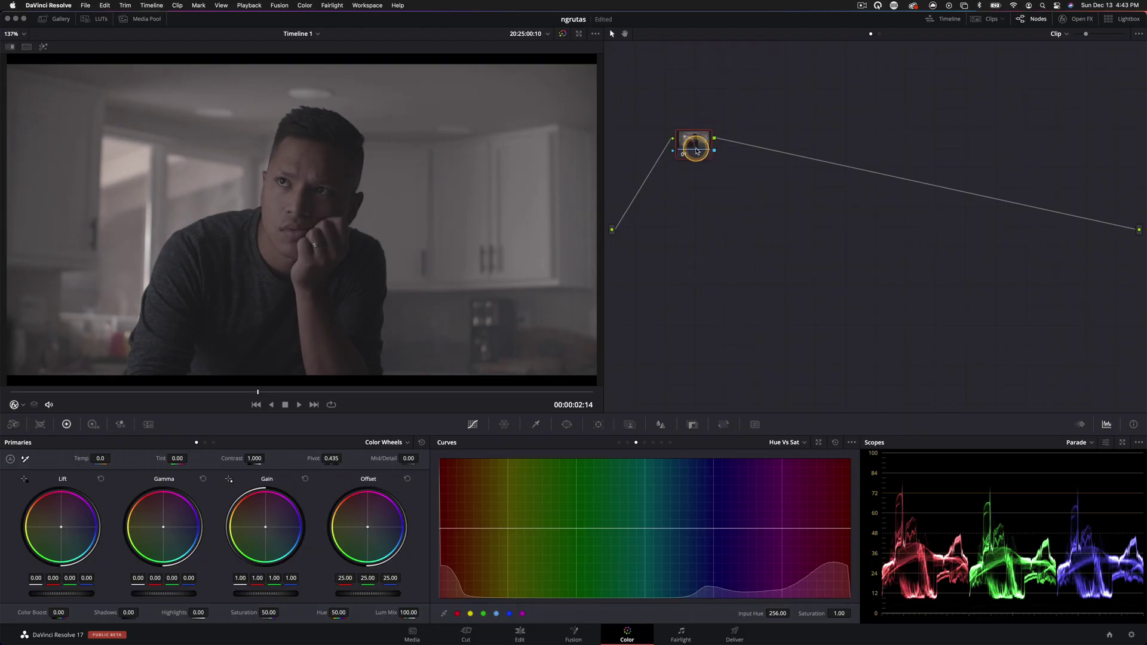
- Reposition node 01 in the node graph
{"action": "mouse_move", "coordinate": [697, 151]}
{"action": "left_mouse_down"}
{"action": "mouse_move", "coordinate": [697, 168]}
{"action": "mouse_move", "coordinate": [696, 153]}
{"action": "left_mouse_up"}
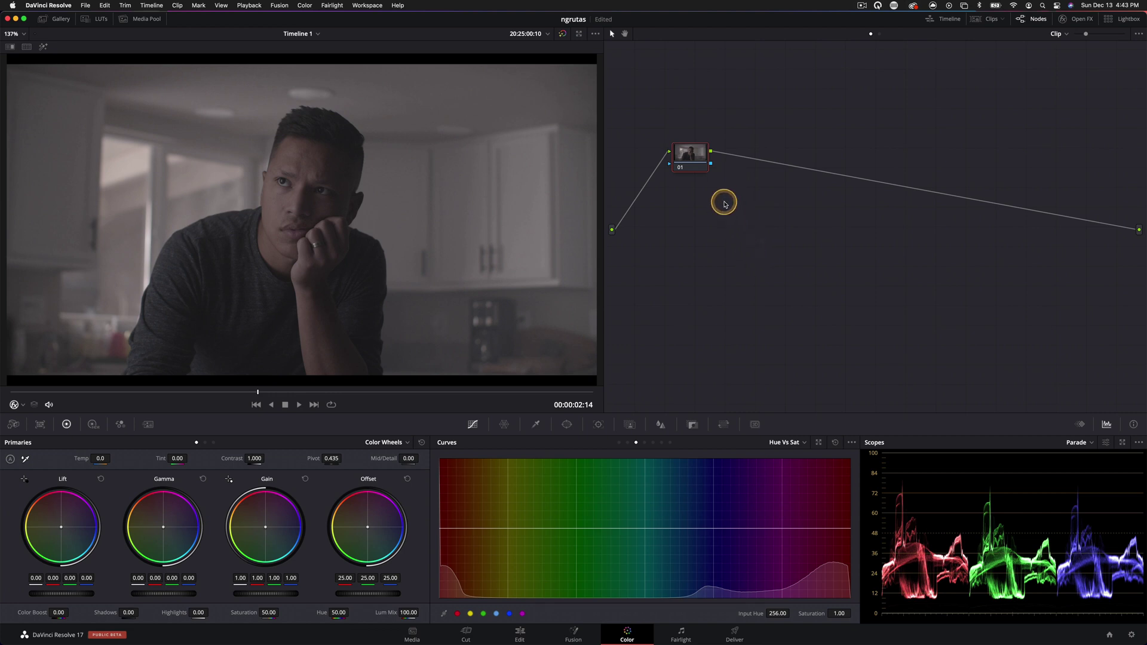
{"action": "left_click_drag", "start_coordinate": [697, 169], "coordinate": [693, 186]}
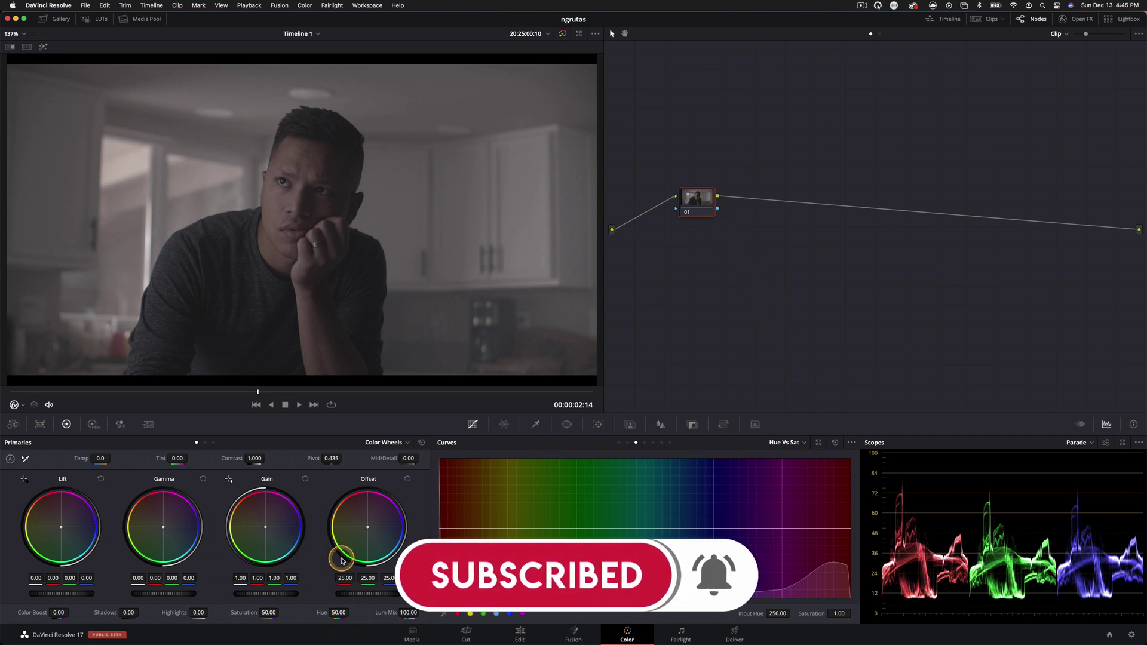
{"action": "left_click_drag", "start_coordinate": [700, 197], "coordinate": [707, 192]}
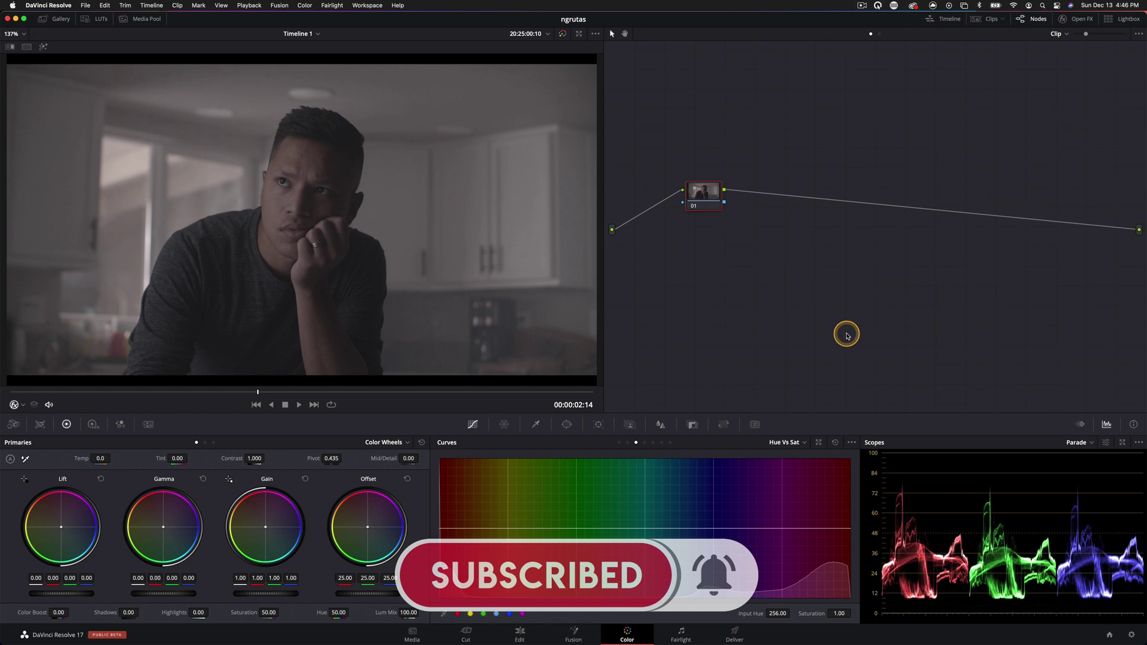
- Set Color science to ACEScc with ACES 1.1 and Rec.709 output in Color Management, and save
{"action": "left_click", "coordinate": [1131, 637]}
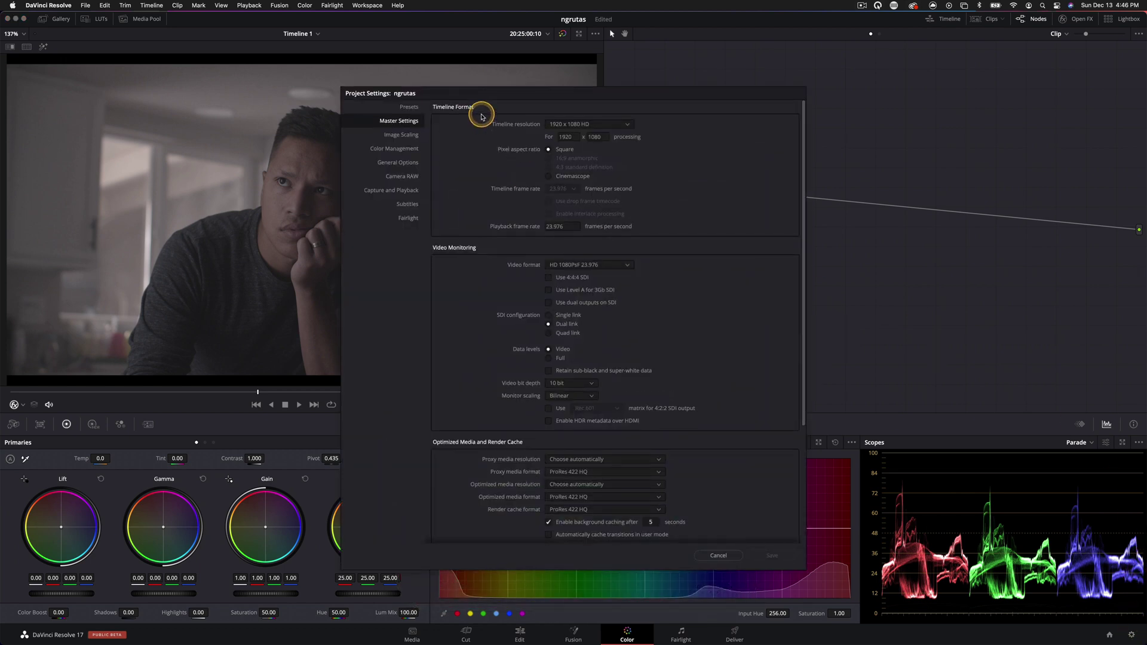
{"action": "left_click", "coordinate": [395, 148]}
{"action": "left_click", "coordinate": [602, 126]}
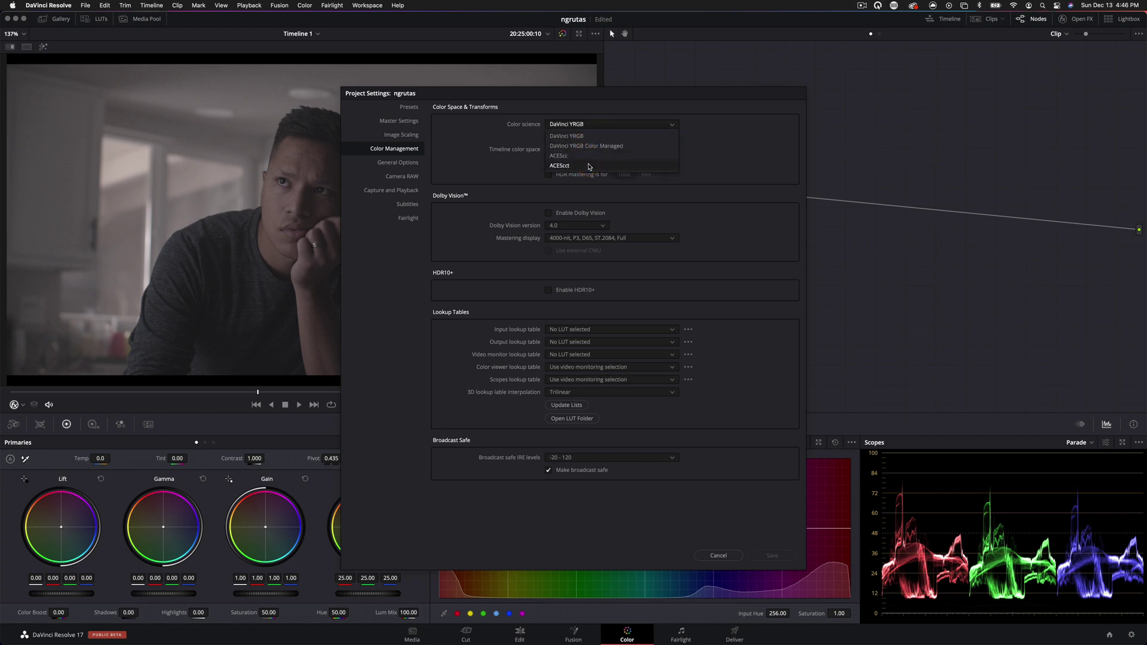
{"action": "left_click", "coordinate": [567, 136]}
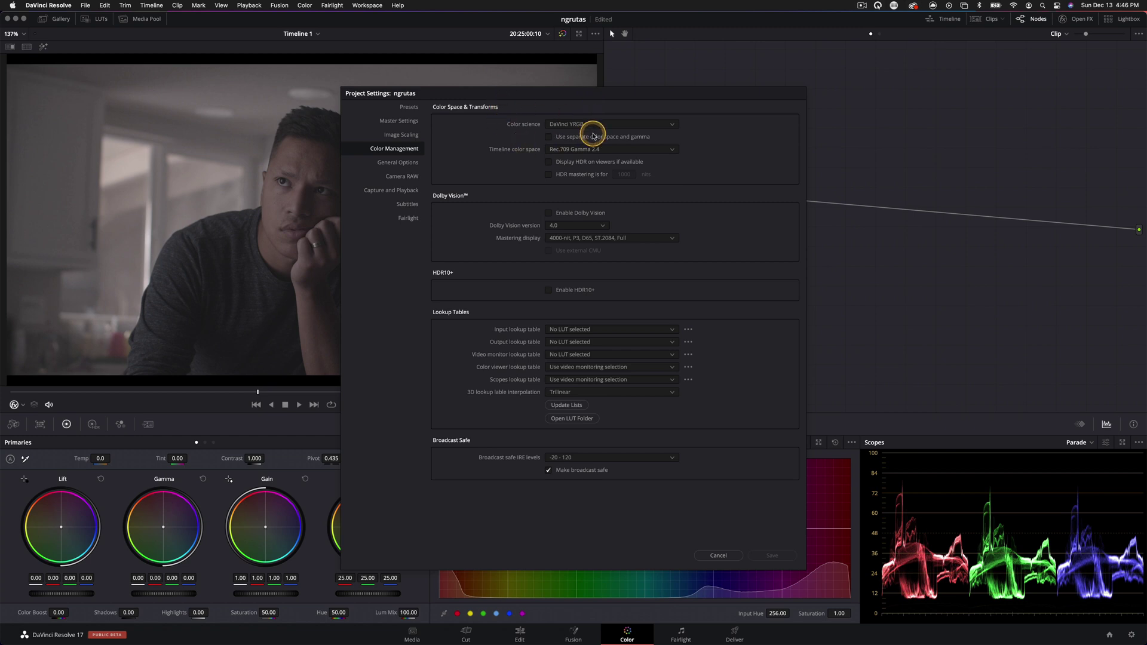
{"action": "left_click", "coordinate": [566, 122]}
{"action": "left_click", "coordinate": [559, 155]}
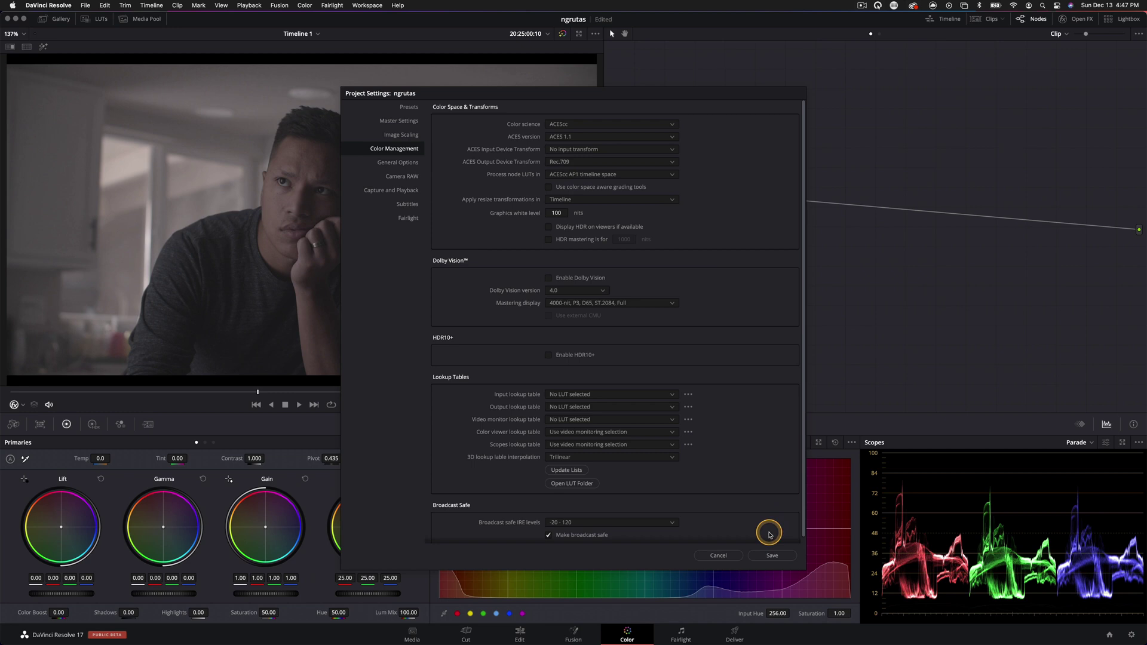
{"action": "left_click", "coordinate": [765, 555]}
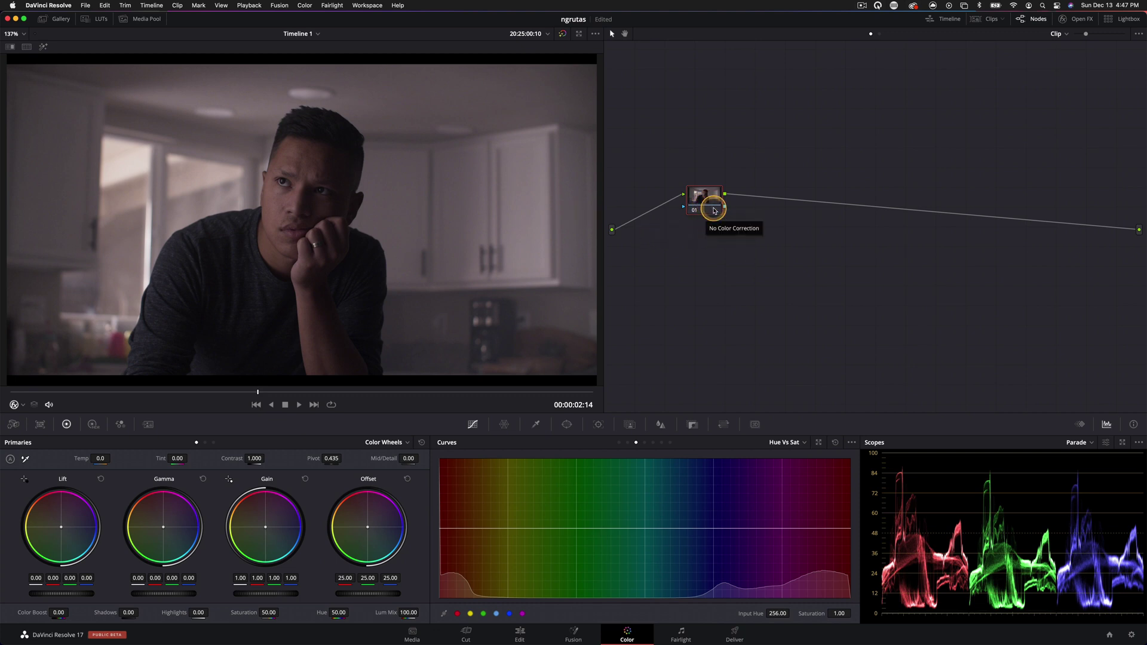
- Add serial nodes WB, HDR, PRIMARIES and SM after node 01, placing SM just below WB
{"action": "key", "text": "alt+s"}
{"action": "key", "text": "alt+s"}
{"action": "key", "text": "alt+s"}
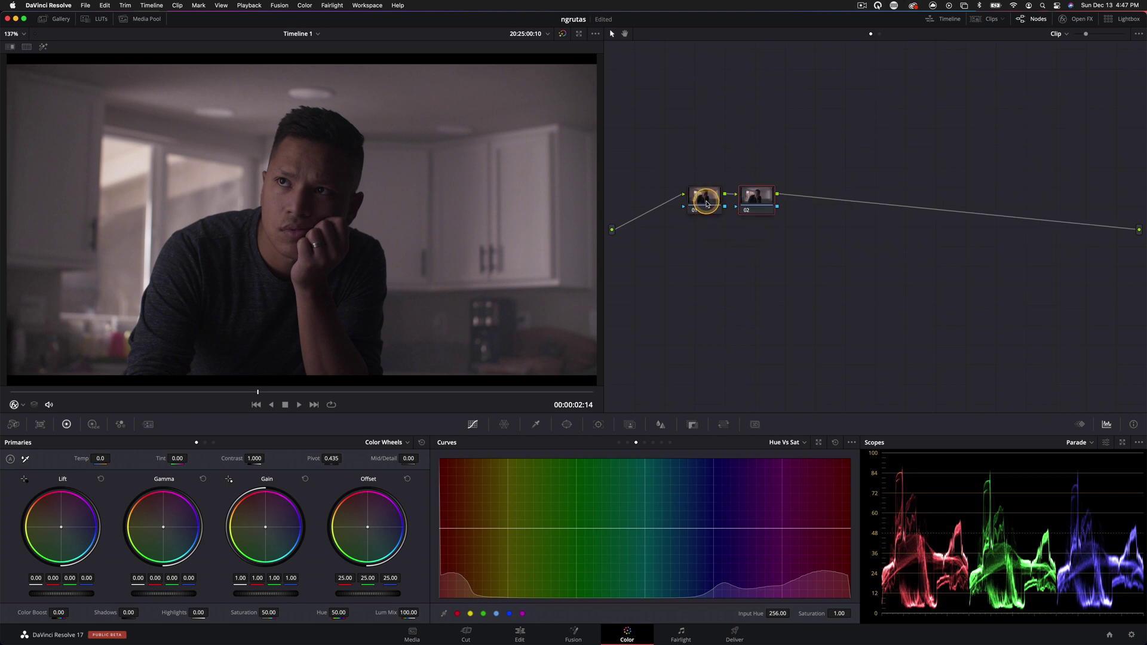
{"action": "left_click", "coordinate": [707, 201]}
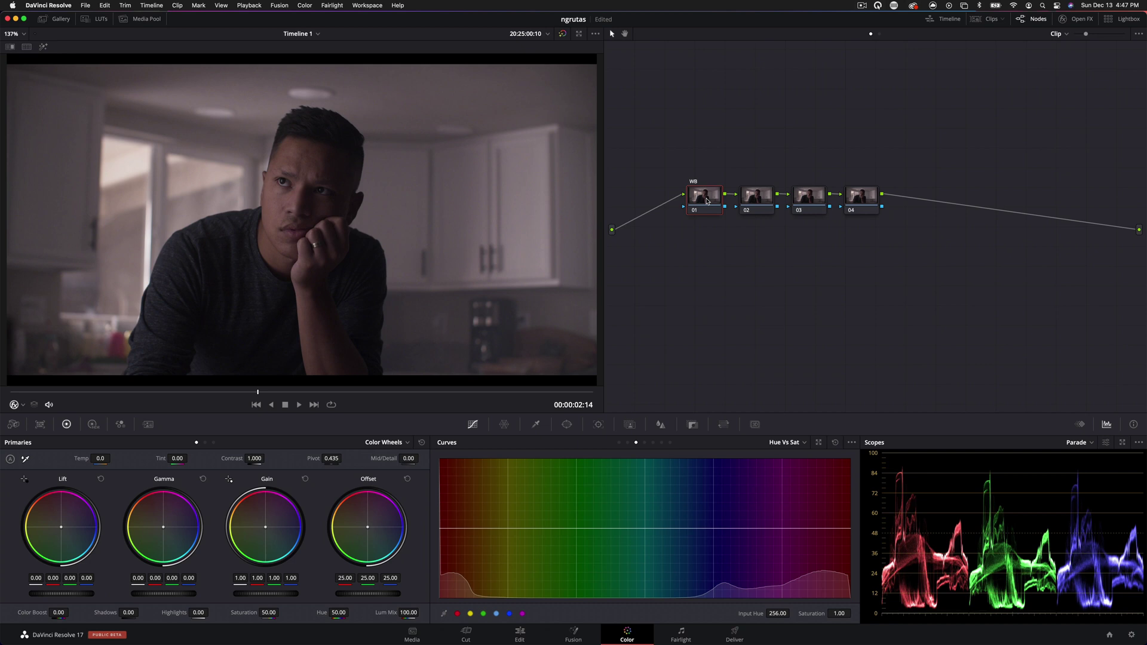
{"action": "left_click", "coordinate": [803, 206]}
{"action": "left_click_drag", "start_coordinate": [856, 198], "coordinate": [696, 258]}
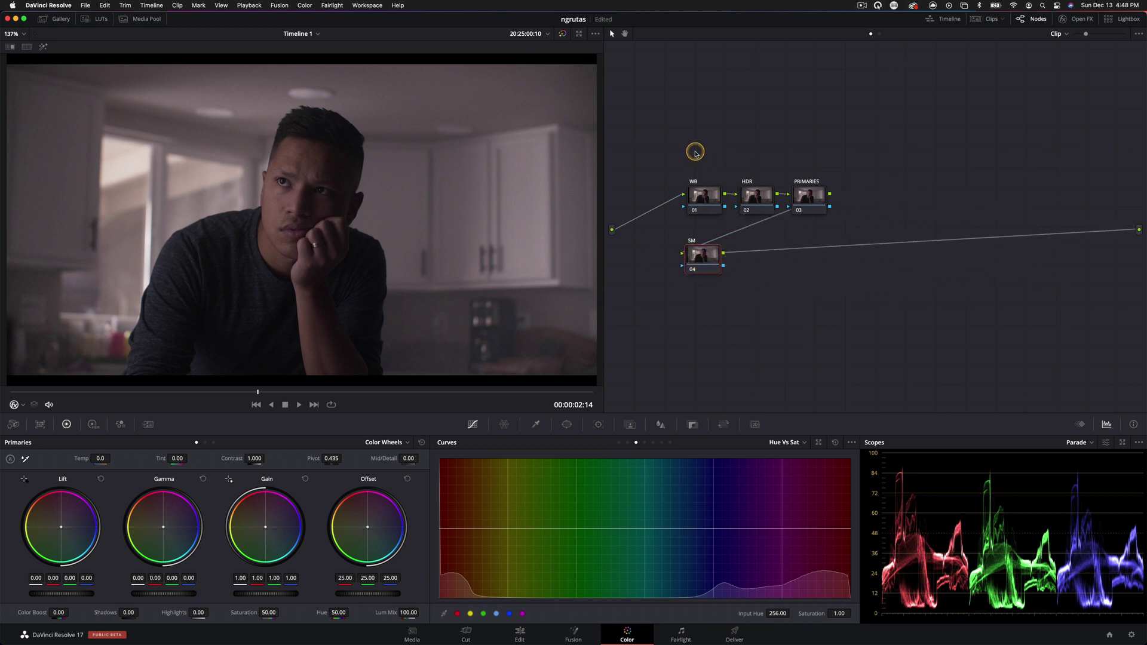
{"action": "left_click_drag", "start_coordinate": [695, 151], "coordinate": [814, 217]}
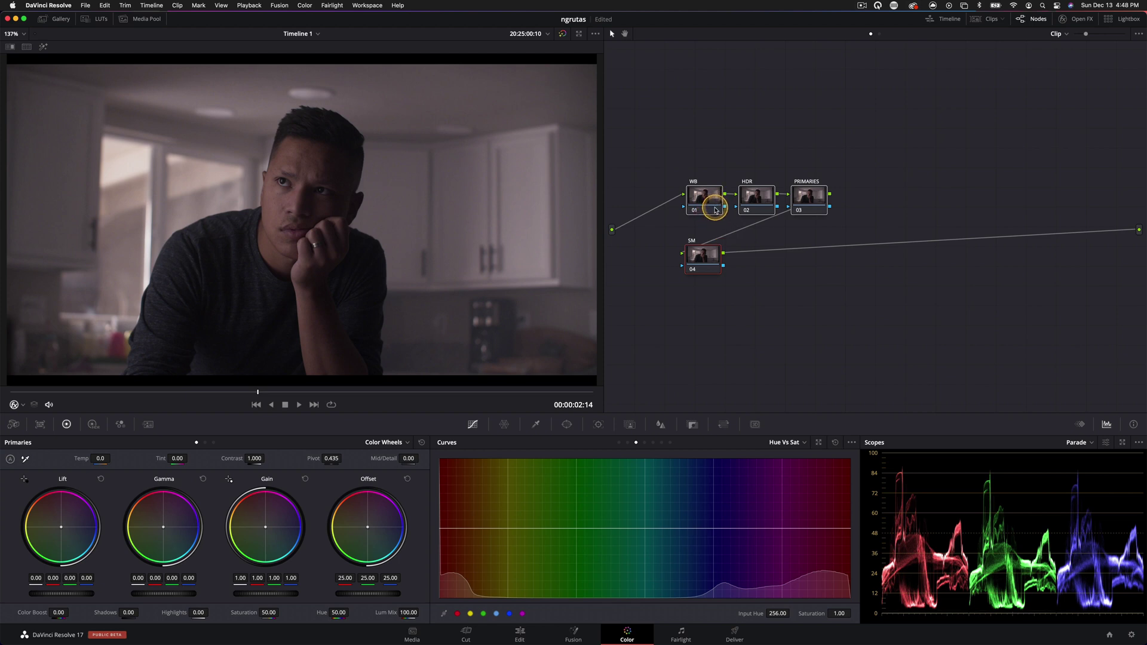
{"action": "mouse_move", "coordinate": [708, 259]}
{"action": "left_mouse_down"}
{"action": "mouse_move", "coordinate": [708, 242]}
{"action": "mouse_move", "coordinate": [709, 253]}
{"action": "left_mouse_up"}
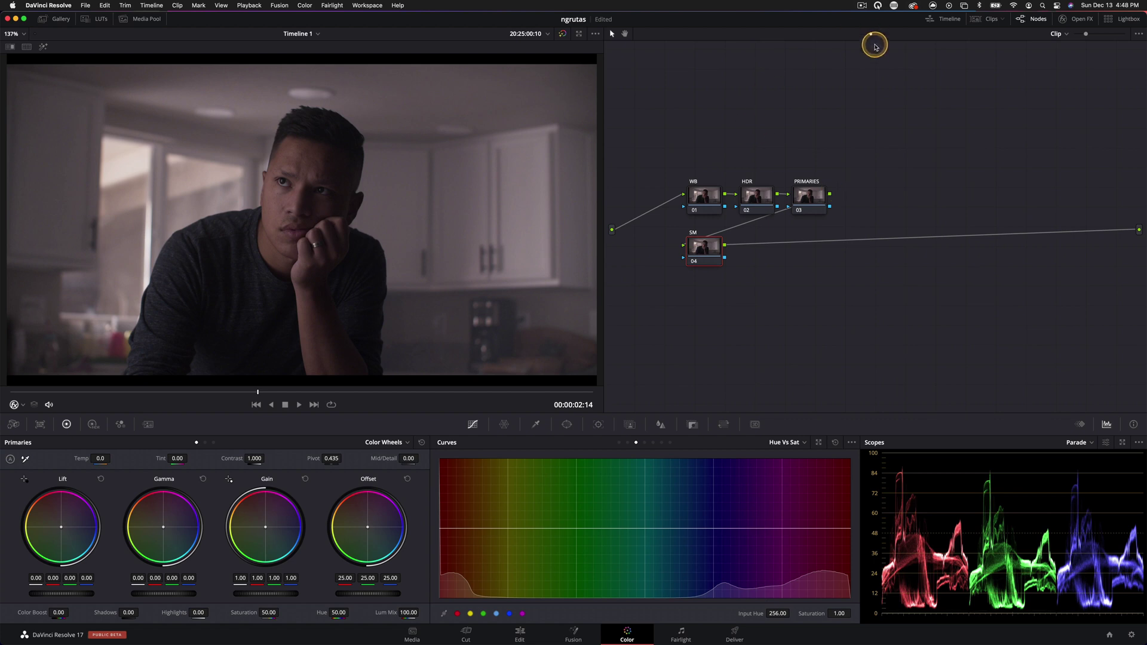
- Show the clip thumbnails and add the kitchen clip into the current group
{"action": "left_click", "coordinate": [987, 19]}
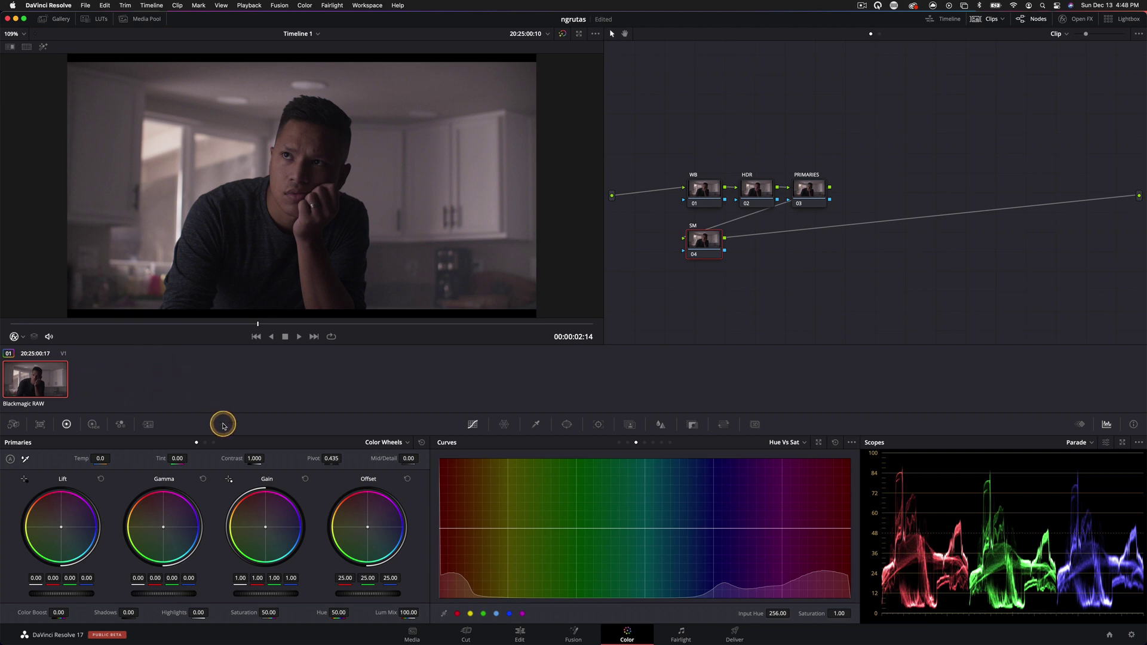
{"action": "right_click", "coordinate": [38, 385]}
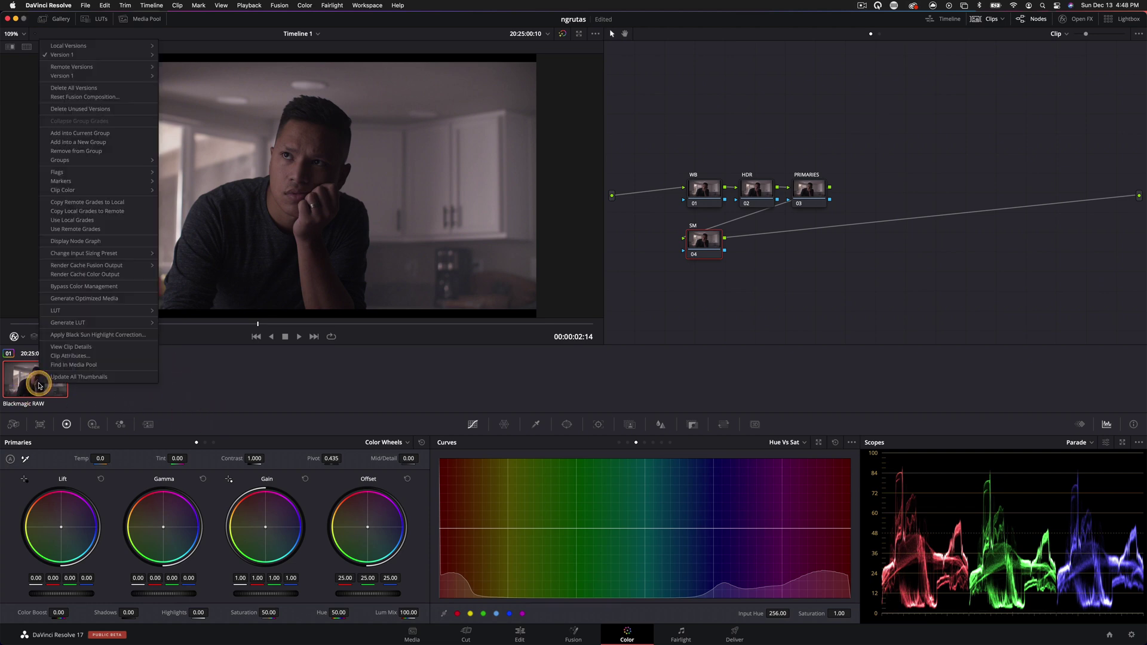
{"action": "left_click", "coordinate": [109, 134]}
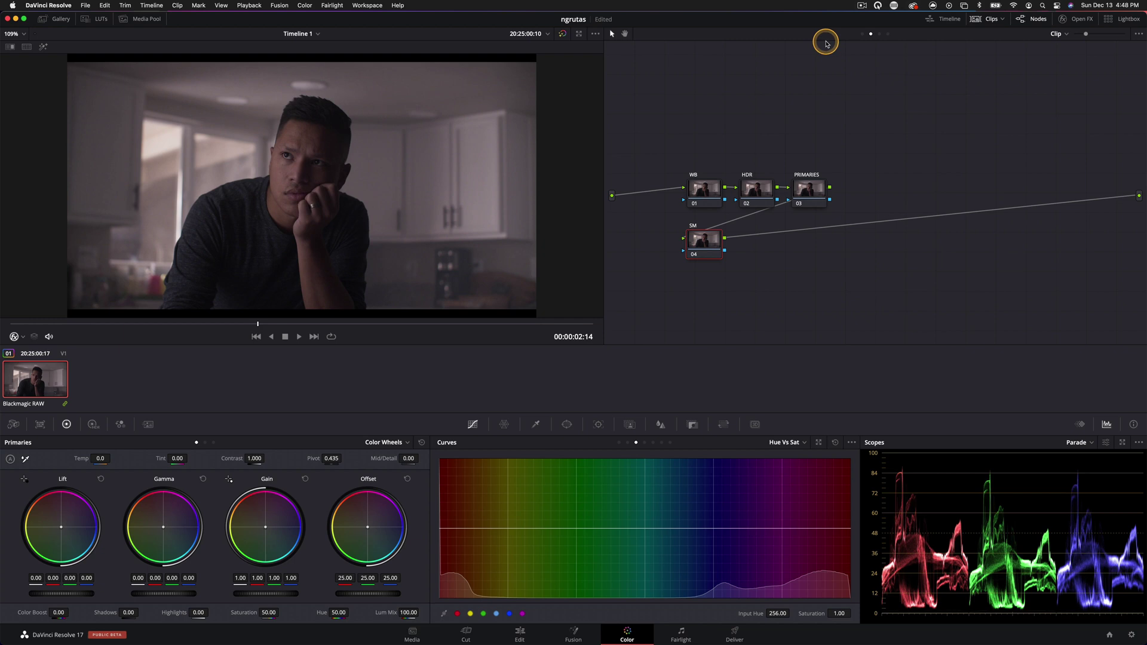
- Check the Group Post-Clip, Timeline and Group Pre-Clip graphs, repositioning the pre-clip node 01
{"action": "left_click", "coordinate": [879, 35]}
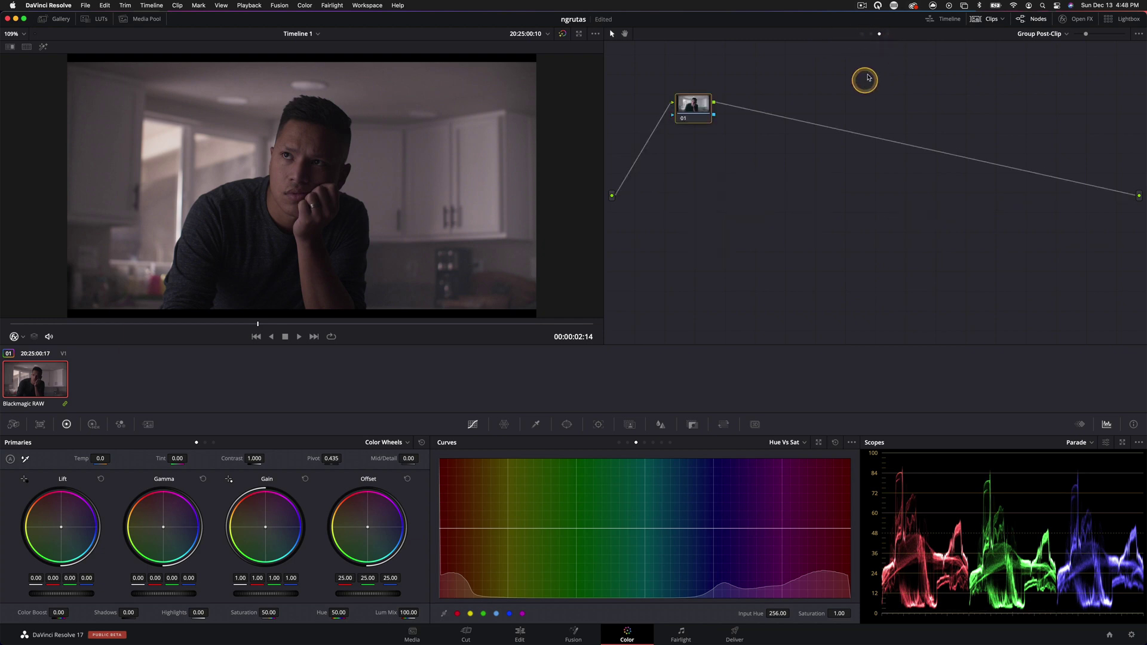
{"action": "left_click", "coordinate": [887, 35]}
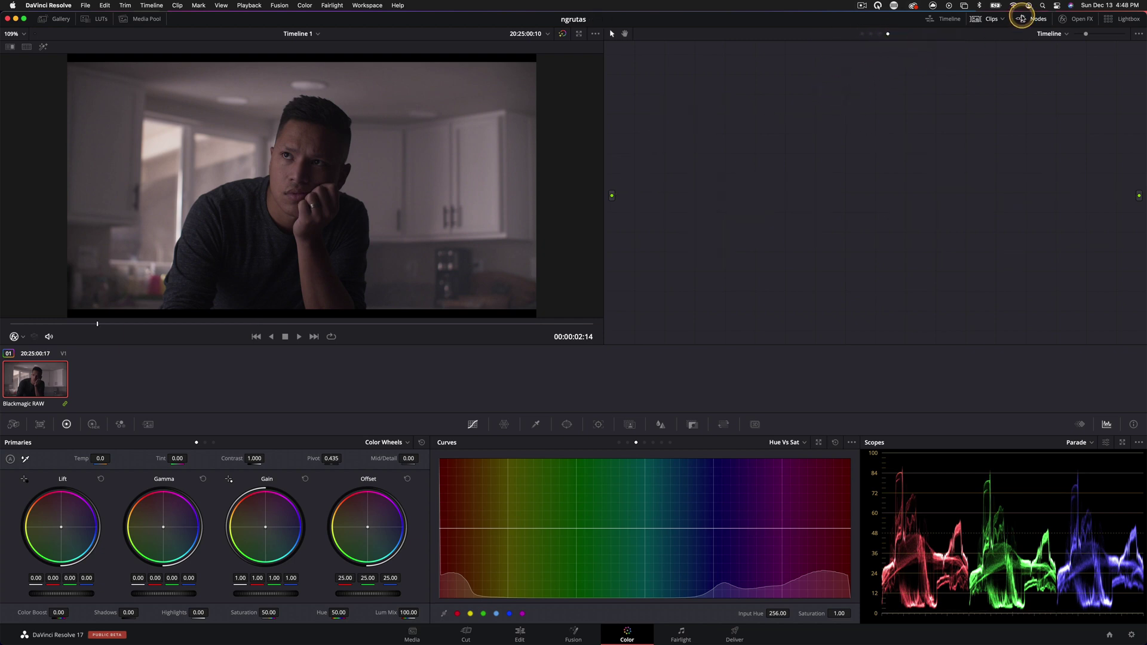
{"action": "left_click", "coordinate": [861, 34]}
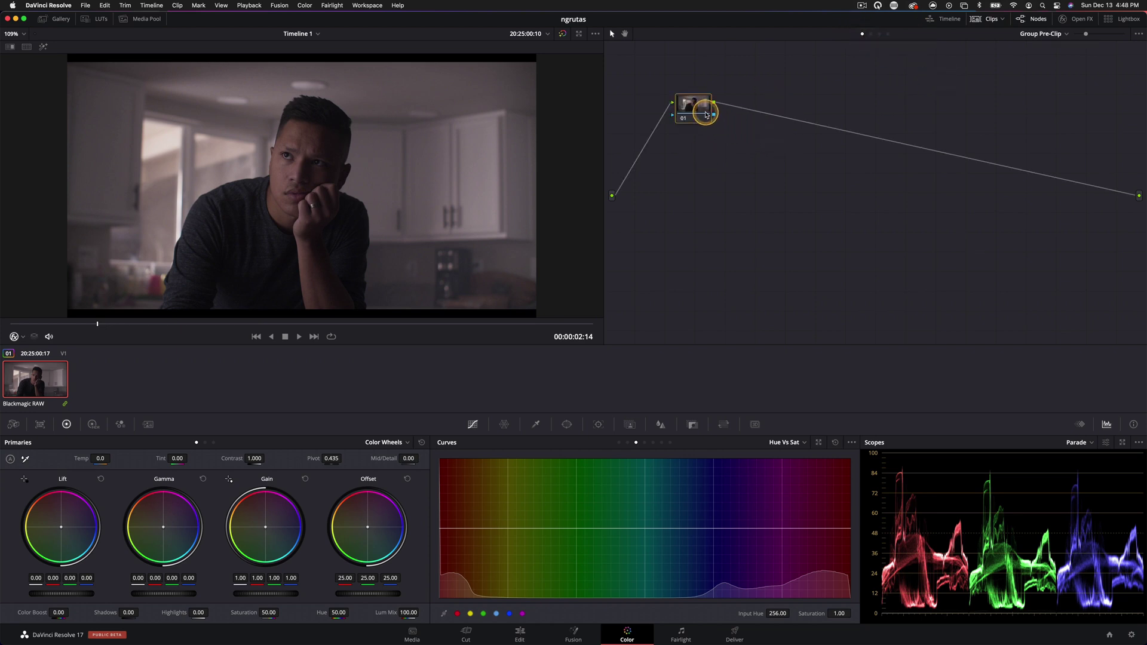
{"action": "left_click_drag", "start_coordinate": [717, 117], "coordinate": [735, 167]}
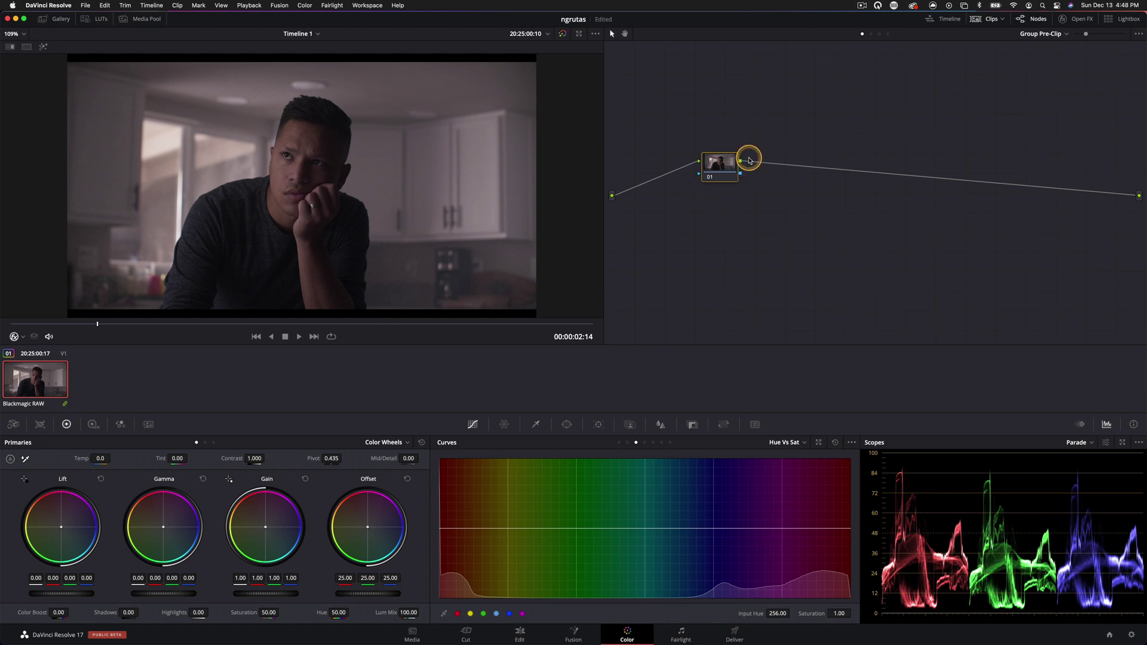
{"action": "left_click", "coordinate": [871, 34]}
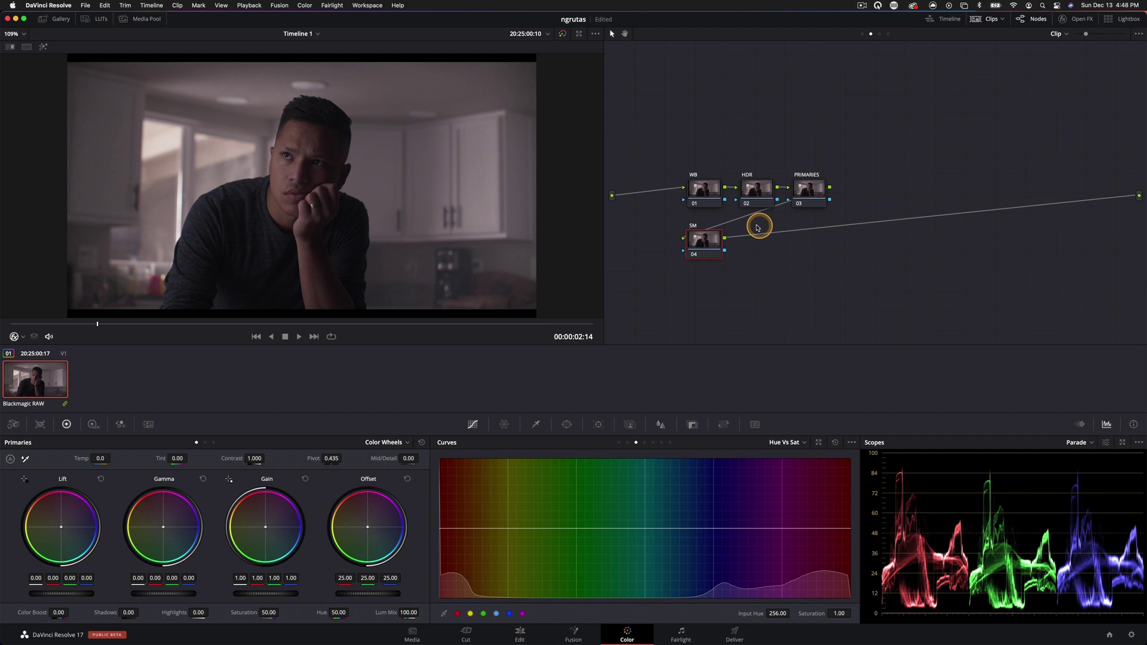
- Move the Group Post-Clip node 01 lower and right, then select PRIMARIES in the clip graph
{"action": "left_click", "coordinate": [881, 34]}
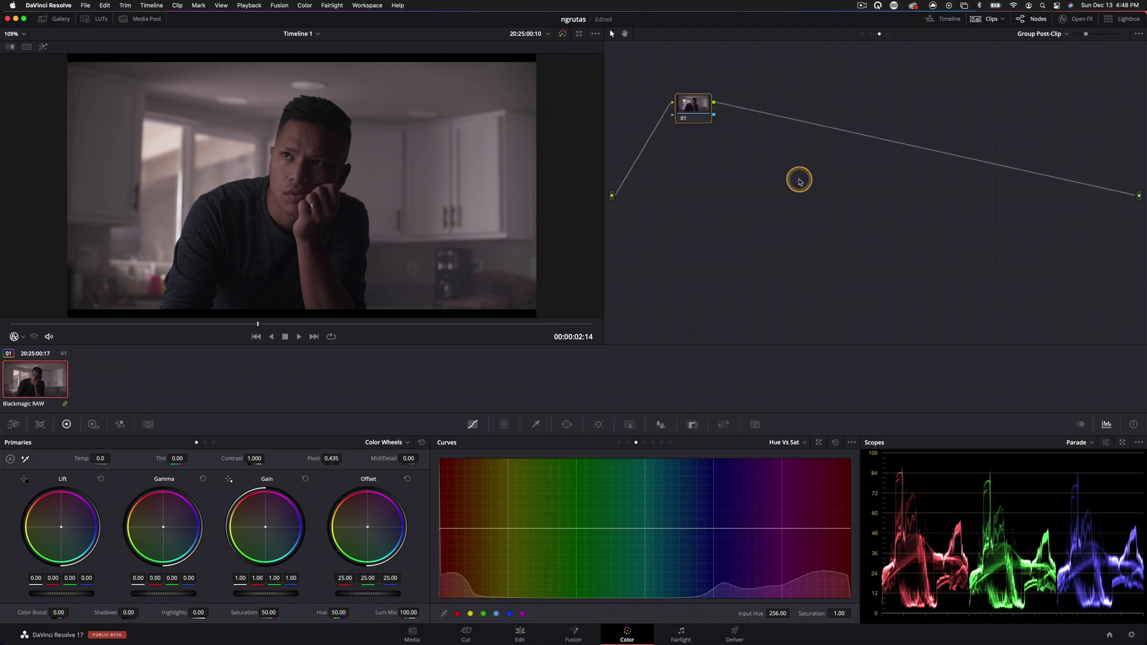
{"action": "left_click_drag", "start_coordinate": [684, 102], "coordinate": [762, 149]}
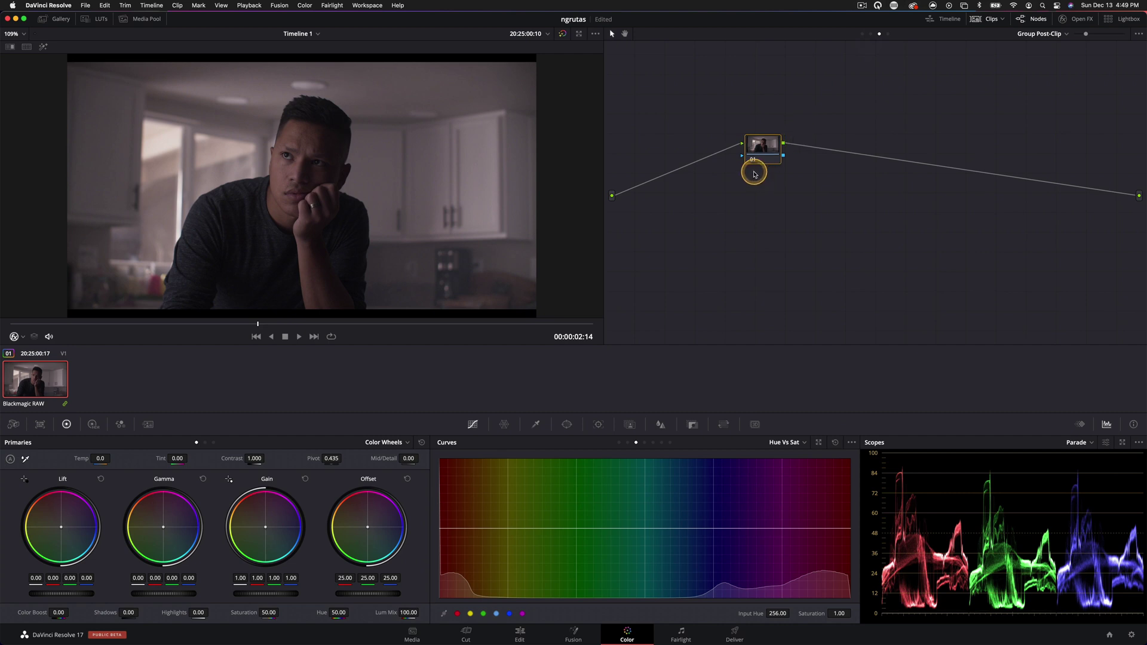
{"action": "left_click_drag", "start_coordinate": [771, 146], "coordinate": [739, 164]}
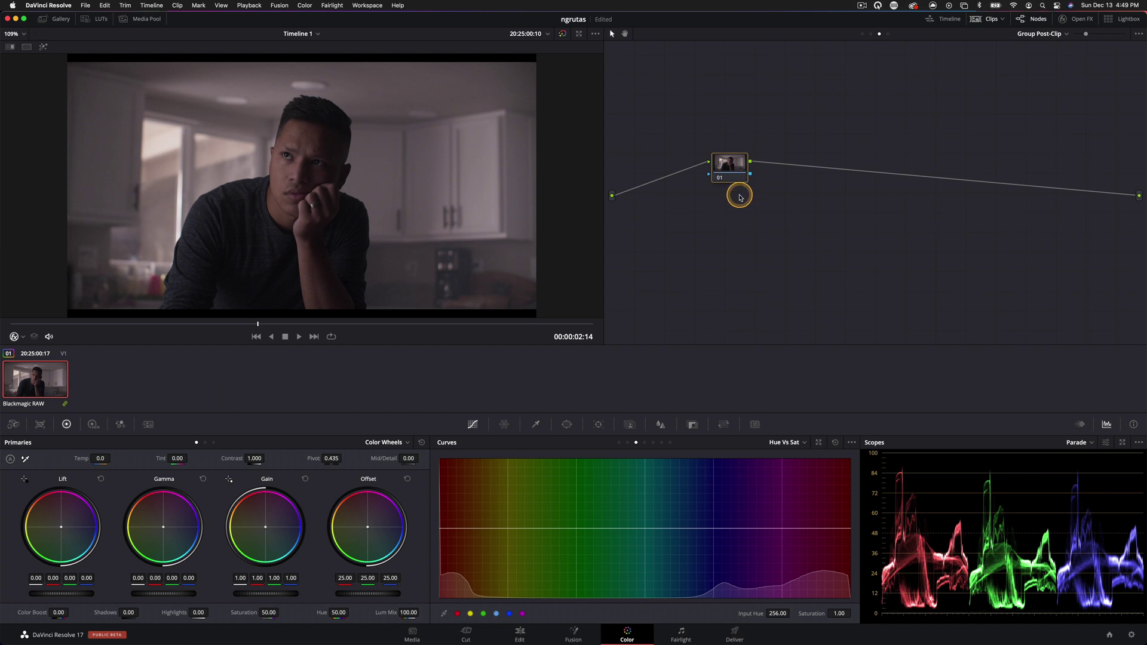
{"action": "left_click_drag", "start_coordinate": [734, 173], "coordinate": [803, 191]}
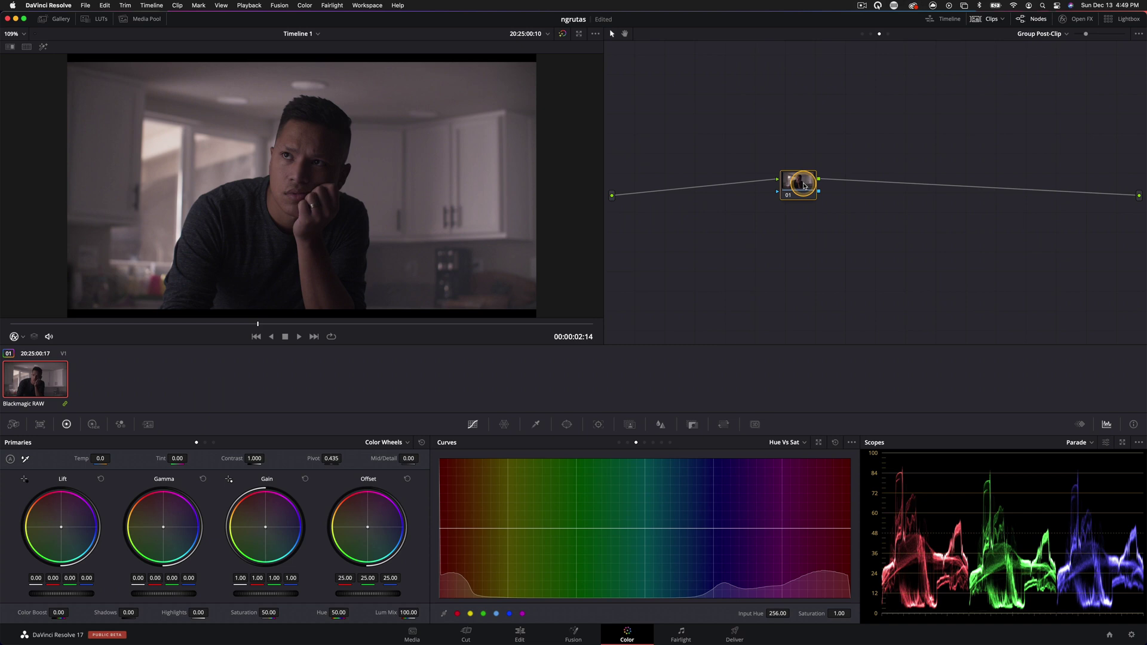
{"action": "left_click", "coordinate": [873, 34]}
{"action": "left_click", "coordinate": [808, 188]}
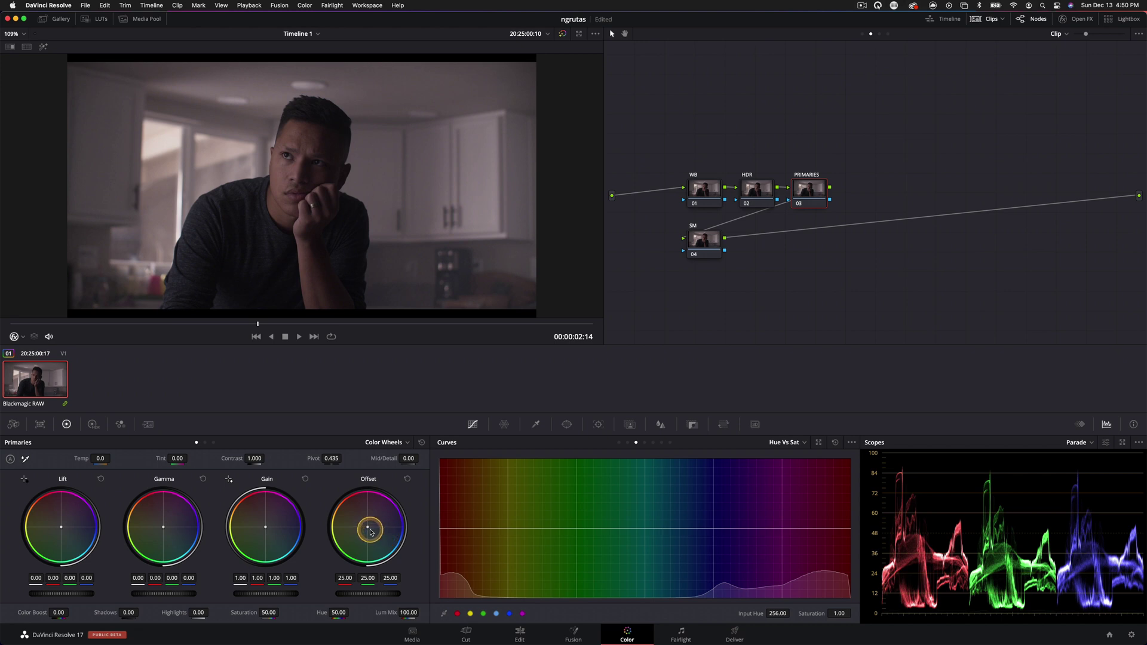
- Cool WB with offset 22.37/24.46/24.77, float the scopes higher, and move the clip nodes up-right
{"action": "left_click", "coordinate": [717, 189]}
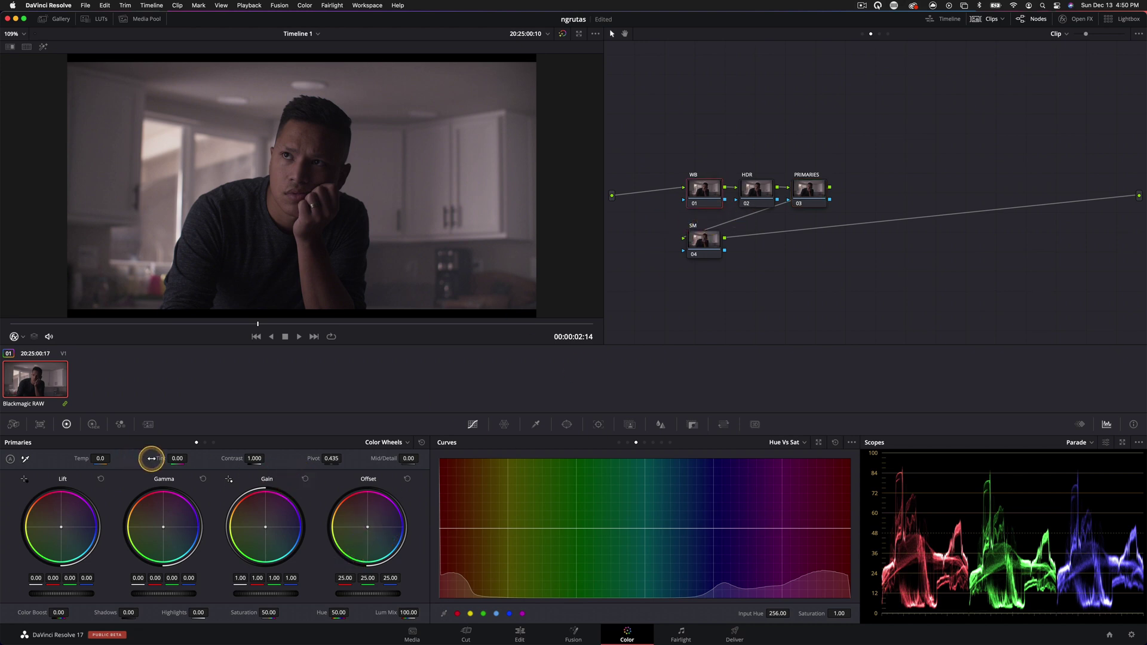
{"action": "left_click_drag", "start_coordinate": [366, 527], "coordinate": [369, 537]}
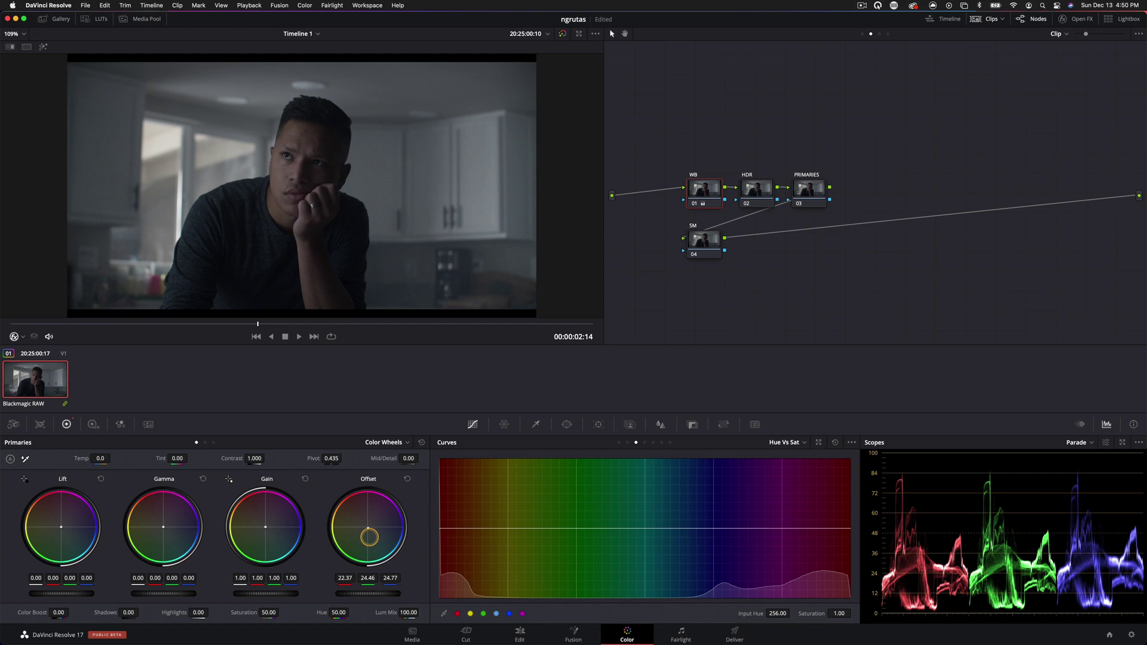
{"action": "left_click", "coordinate": [1123, 442]}
{"action": "left_click_drag", "start_coordinate": [973, 281], "coordinate": [984, 268]}
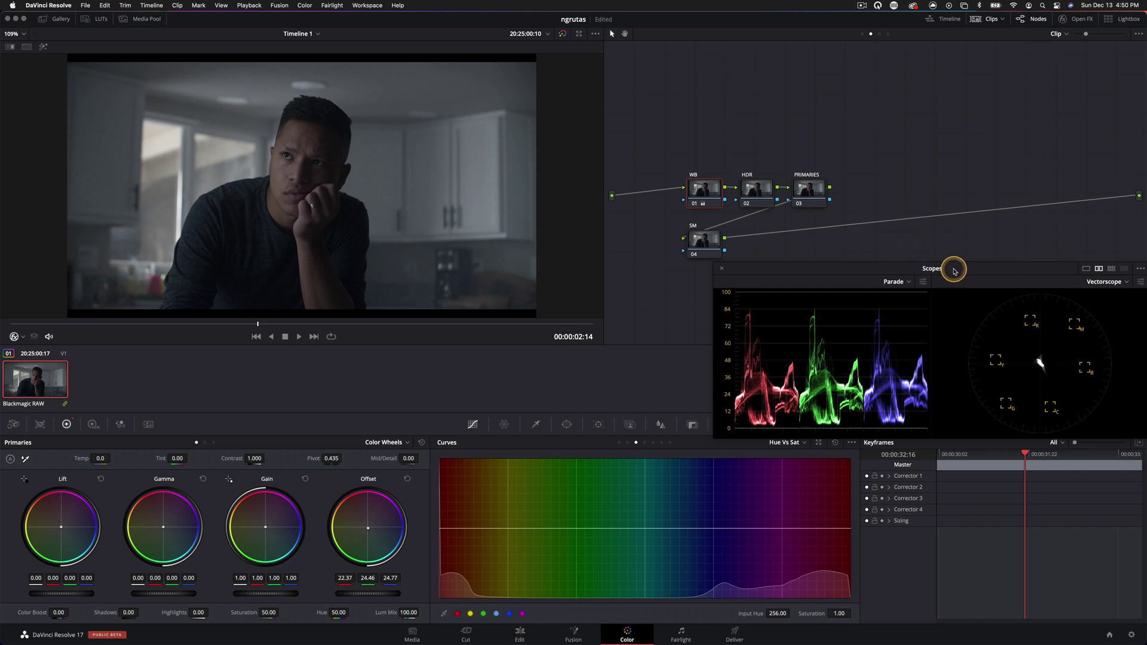
{"action": "left_click_drag", "start_coordinate": [955, 270], "coordinate": [949, 234]}
{"action": "left_click_drag", "start_coordinate": [695, 149], "coordinate": [867, 266]}
{"action": "left_click_drag", "start_coordinate": [810, 204], "coordinate": [859, 158]}
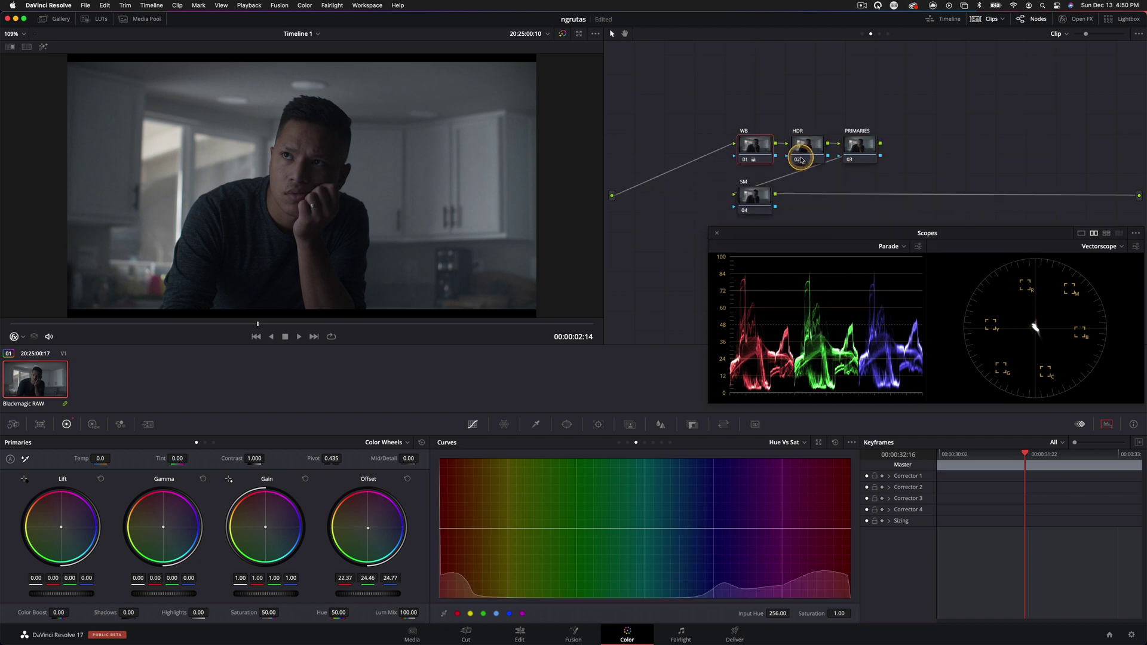
- Give the PRIMARIES node lift -0.01, gamma 0.02, gain 1.10 and saturation 94.40
{"action": "left_click", "coordinate": [856, 149]}
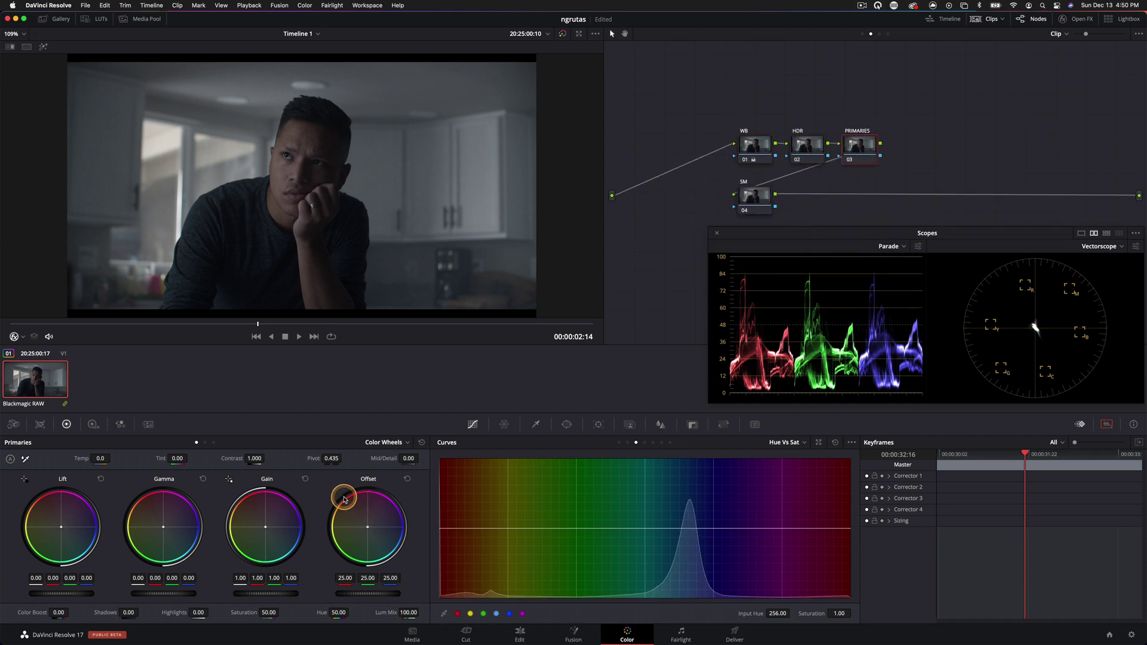
{"action": "left_click_drag", "start_coordinate": [287, 594], "coordinate": [310, 597]}
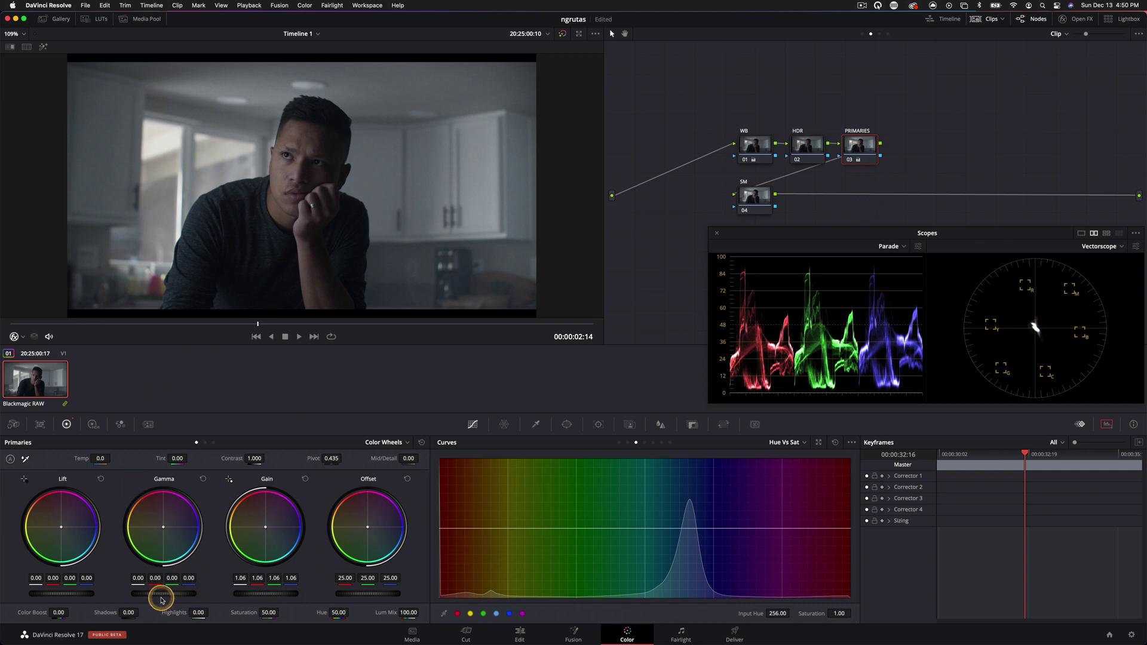
{"action": "left_click_drag", "start_coordinate": [157, 593], "coordinate": [197, 593]}
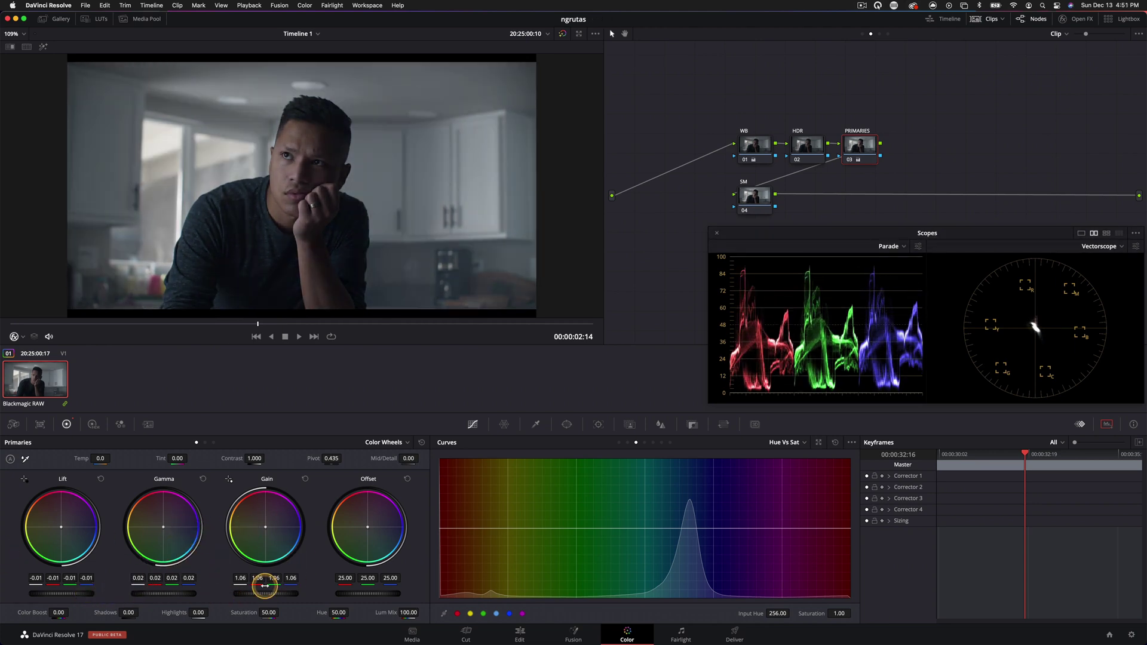
{"action": "mouse_move", "coordinate": [278, 601]}
{"action": "left_mouse_down"}
{"action": "mouse_move", "coordinate": [236, 604]}
{"action": "mouse_move", "coordinate": [277, 592]}
{"action": "mouse_move", "coordinate": [264, 596]}
{"action": "left_mouse_up"}
{"action": "left_click_drag", "start_coordinate": [154, 594], "coordinate": [162, 595]}
{"action": "left_click_drag", "start_coordinate": [239, 593], "coordinate": [282, 594]}
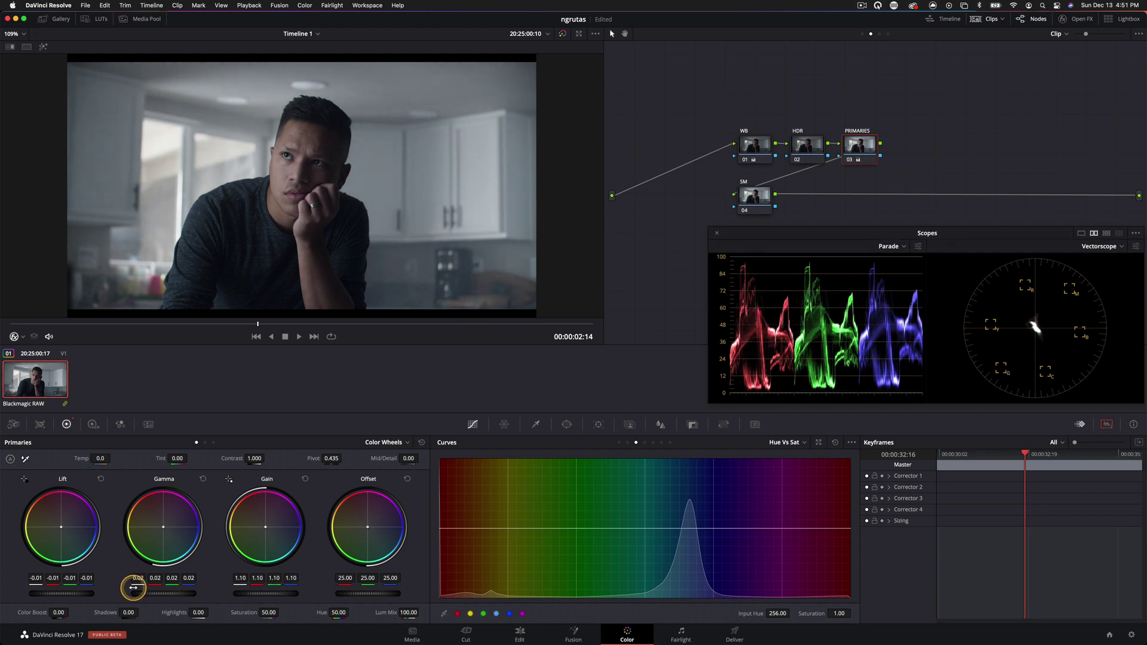
{"action": "left_click_drag", "start_coordinate": [167, 592], "coordinate": [164, 590]}
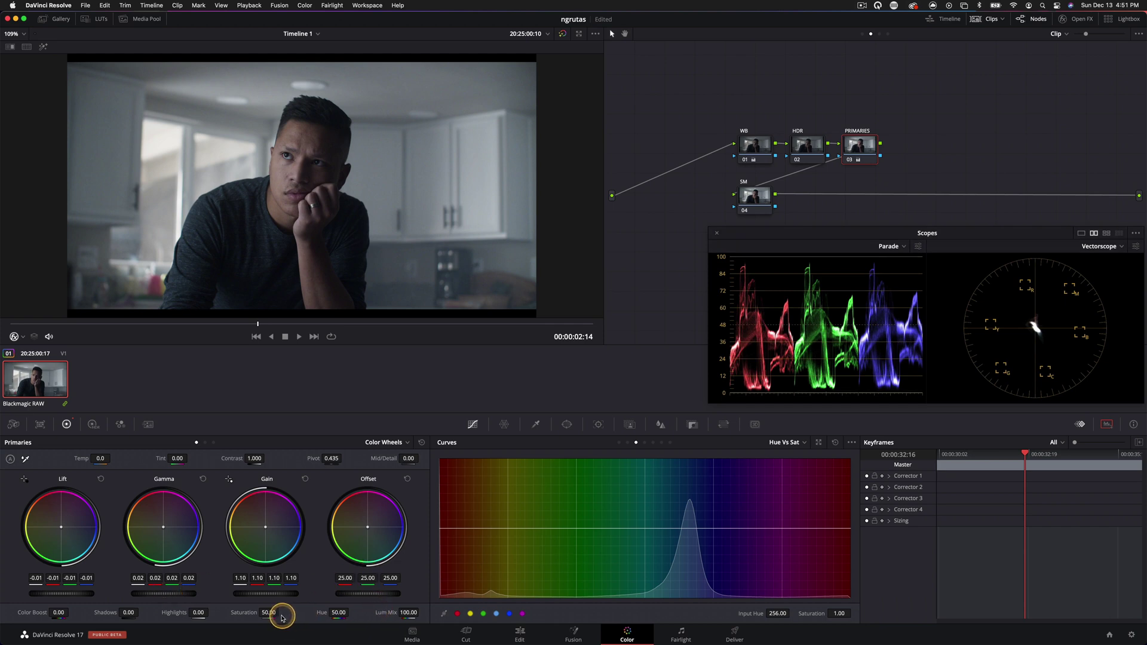
{"action": "left_click_drag", "start_coordinate": [283, 617], "coordinate": [422, 613]}
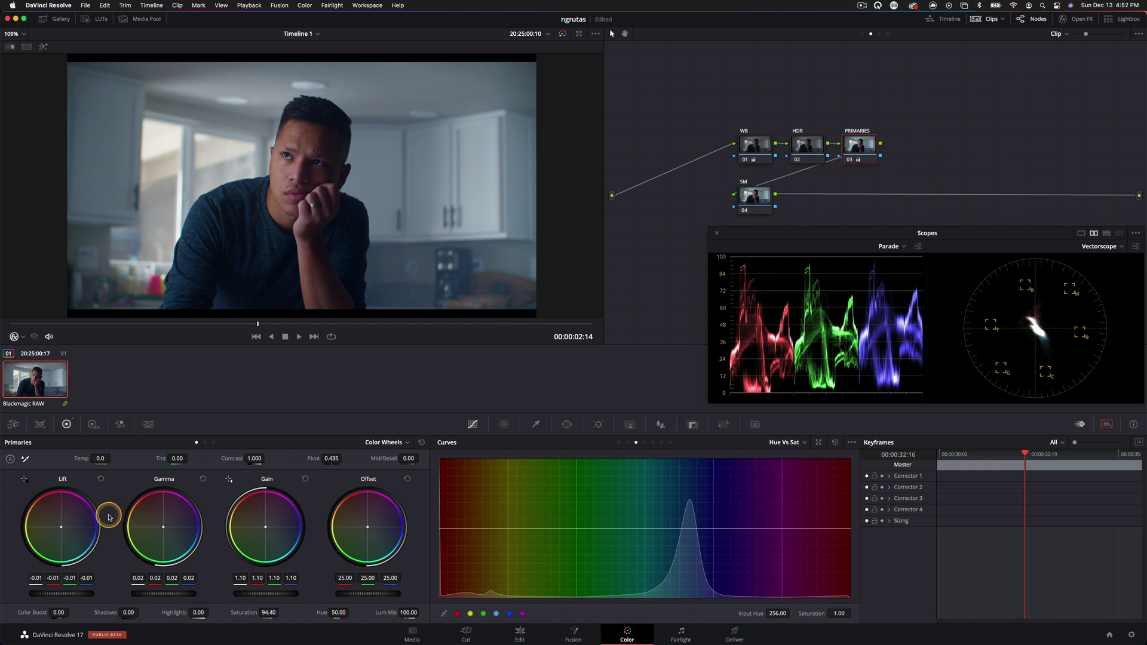
{"action": "left_click_drag", "start_coordinate": [61, 526], "coordinate": [61, 524]}
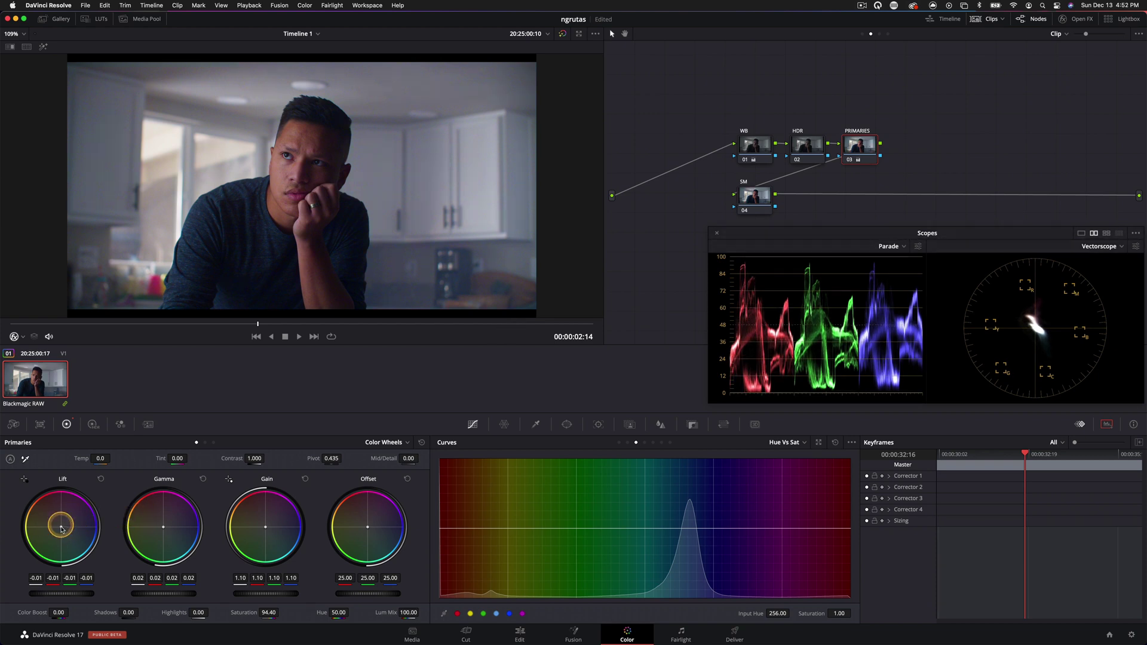
{"action": "left_click_drag", "start_coordinate": [161, 526], "coordinate": [160, 527]}
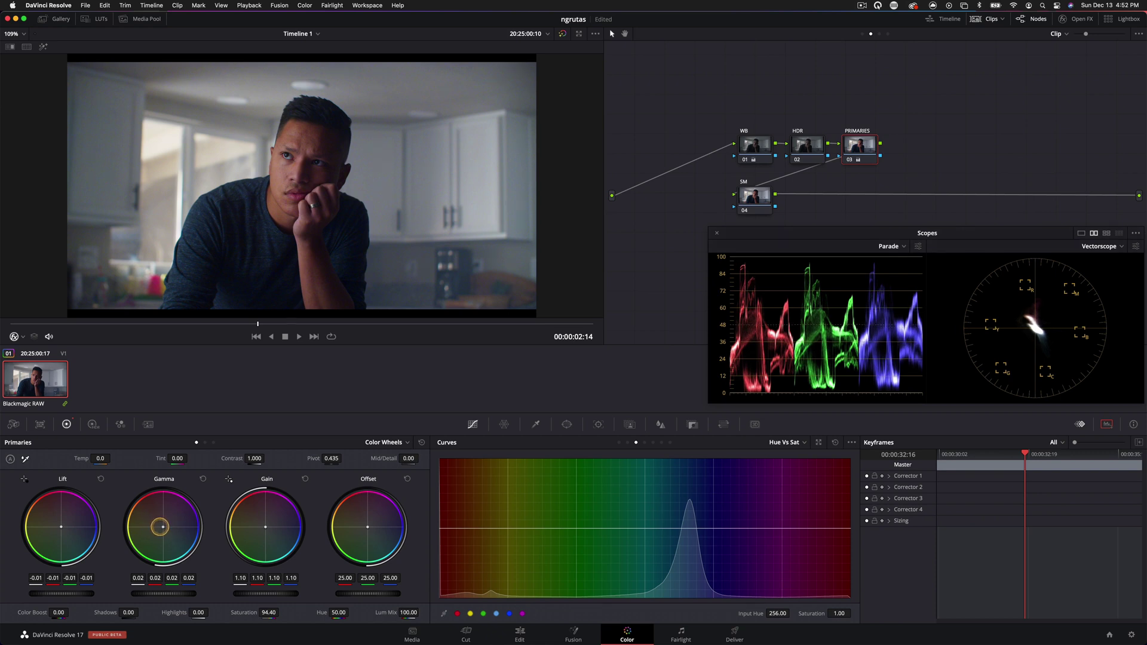
{"action": "left_click", "coordinate": [754, 145]}
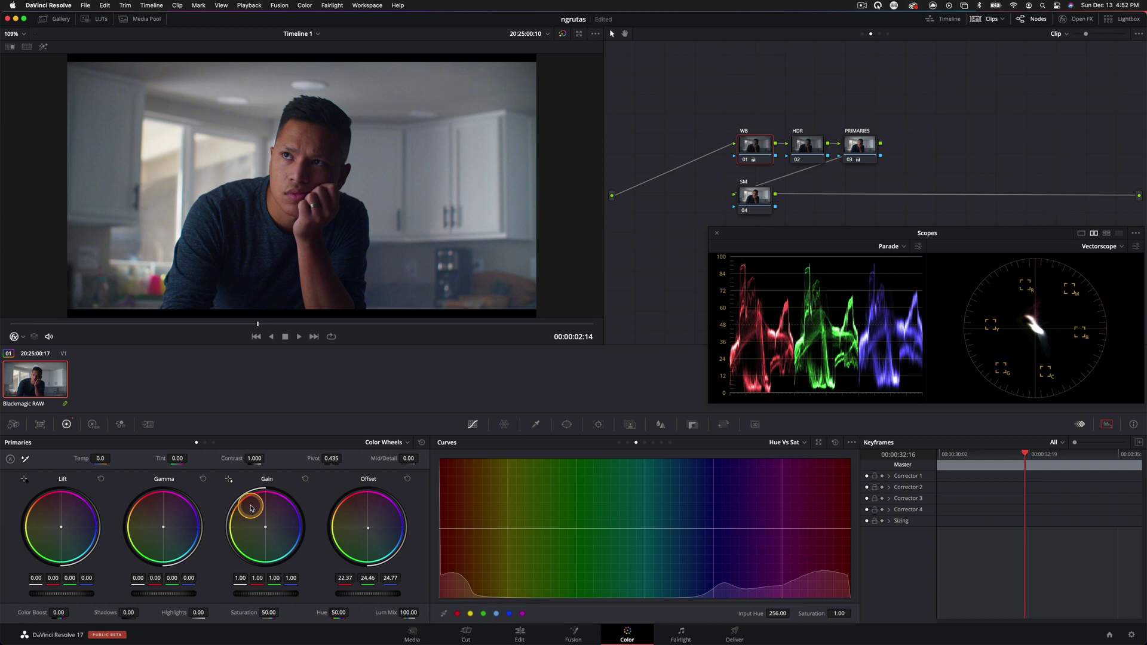
- Set the HDR node's Shadow exposure to 0.27 and compare with the node disabled
{"action": "left_click_drag", "start_coordinate": [268, 532], "coordinate": [266, 527]}
{"action": "left_click", "coordinate": [808, 146]}
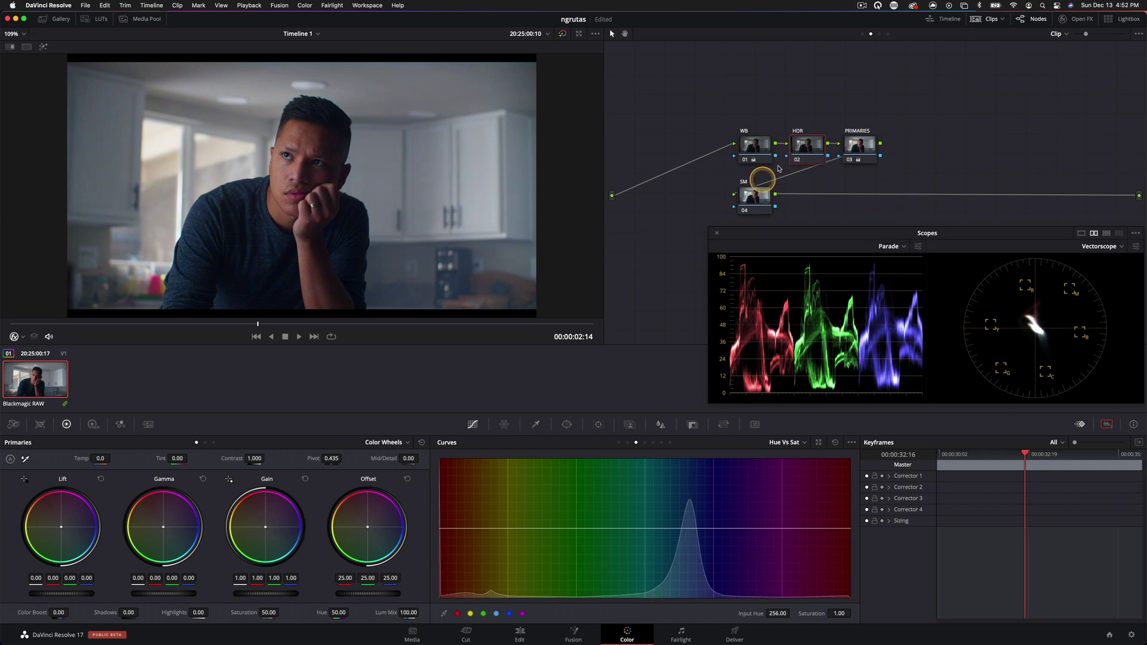
{"action": "left_click", "coordinate": [91, 424]}
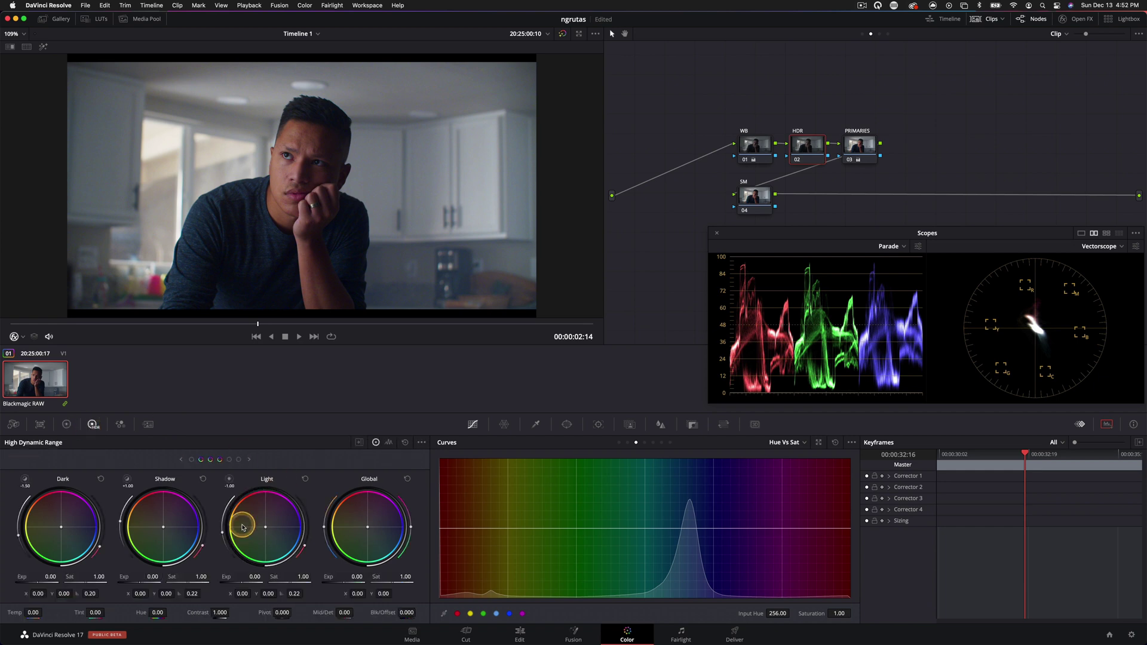
{"action": "left_click_drag", "start_coordinate": [150, 584], "coordinate": [185, 589]}
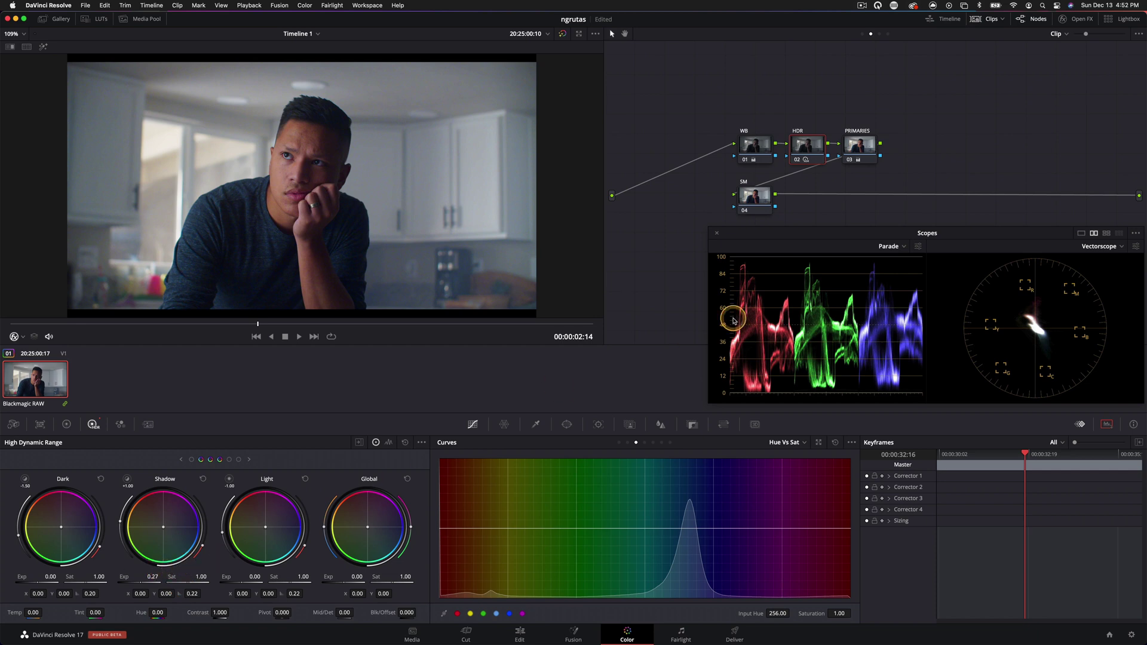
{"action": "key", "text": "ctrl+d"}
{"action": "key", "text": "ctrl+d"}
{"action": "key", "text": "ctrl+d"}
{"action": "key", "text": "ctrl+d"}
{"action": "key", "text": "ctrl+d"}
{"action": "key", "text": "ctrl+d"}
{"action": "key", "text": "ctrl+d"}
{"action": "key", "text": "ctrl+d"}
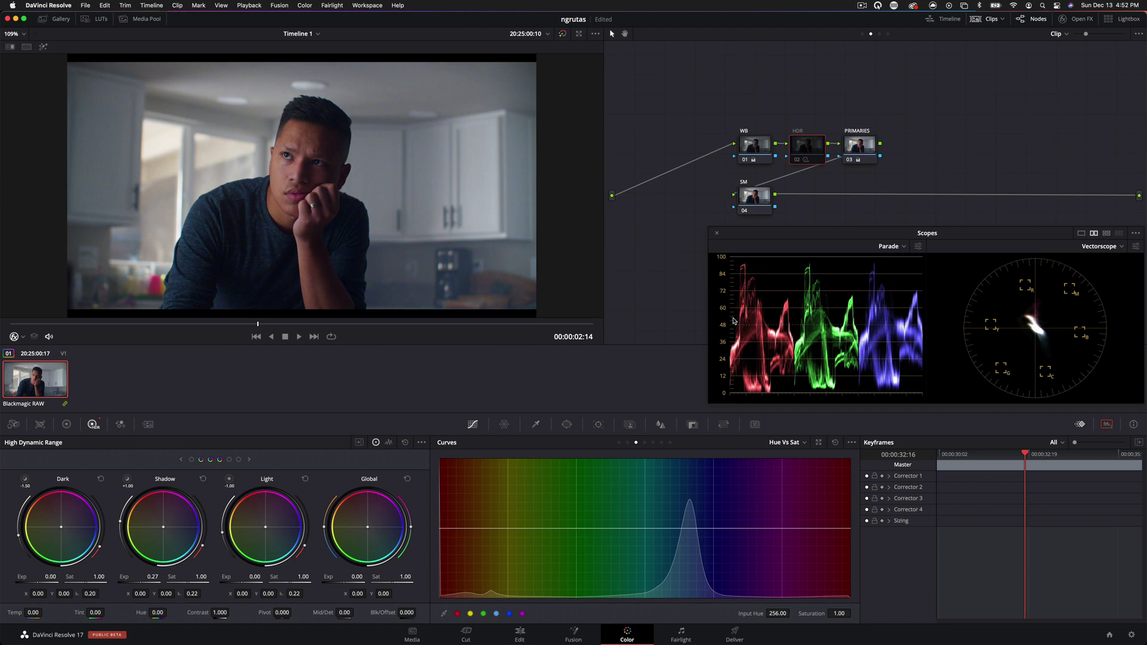
- Add node 04 after PRIMARIES with a custom curve whose low end is pulled down
{"action": "key", "text": "alt+s"}
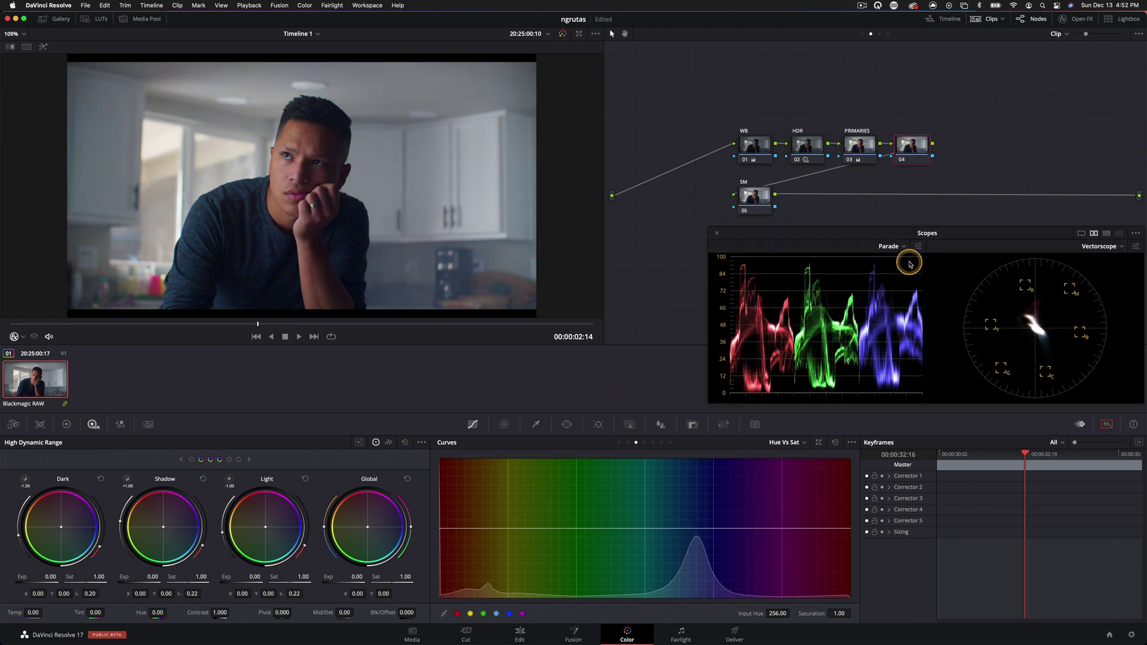
{"action": "left_click", "coordinate": [619, 443]}
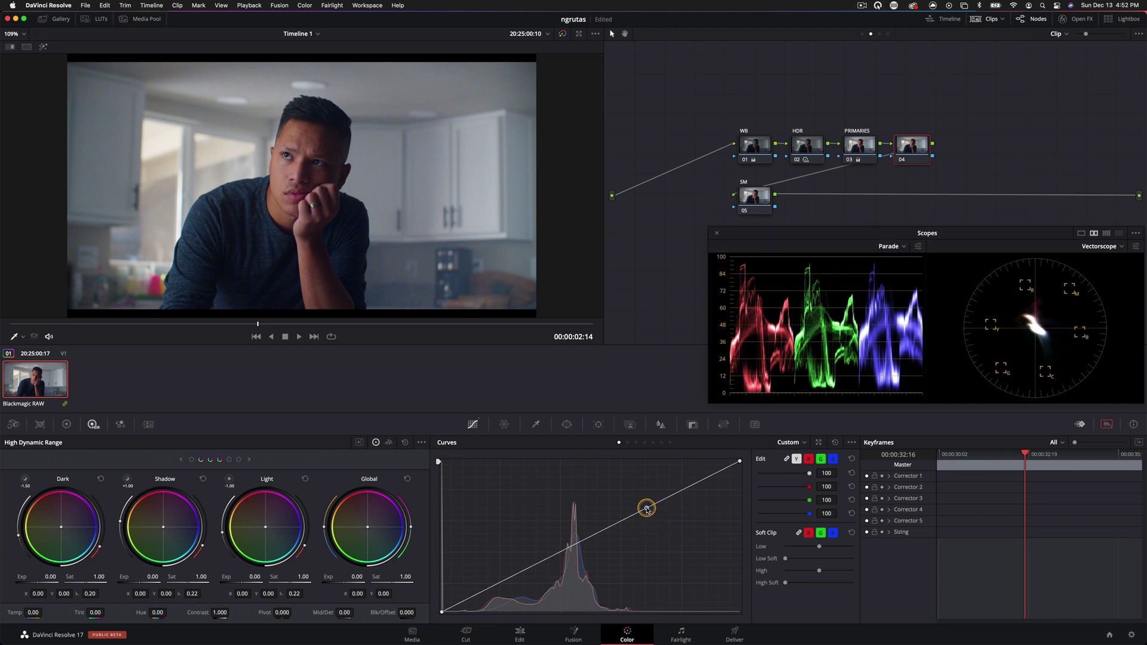
{"action": "left_click", "coordinate": [647, 508]}
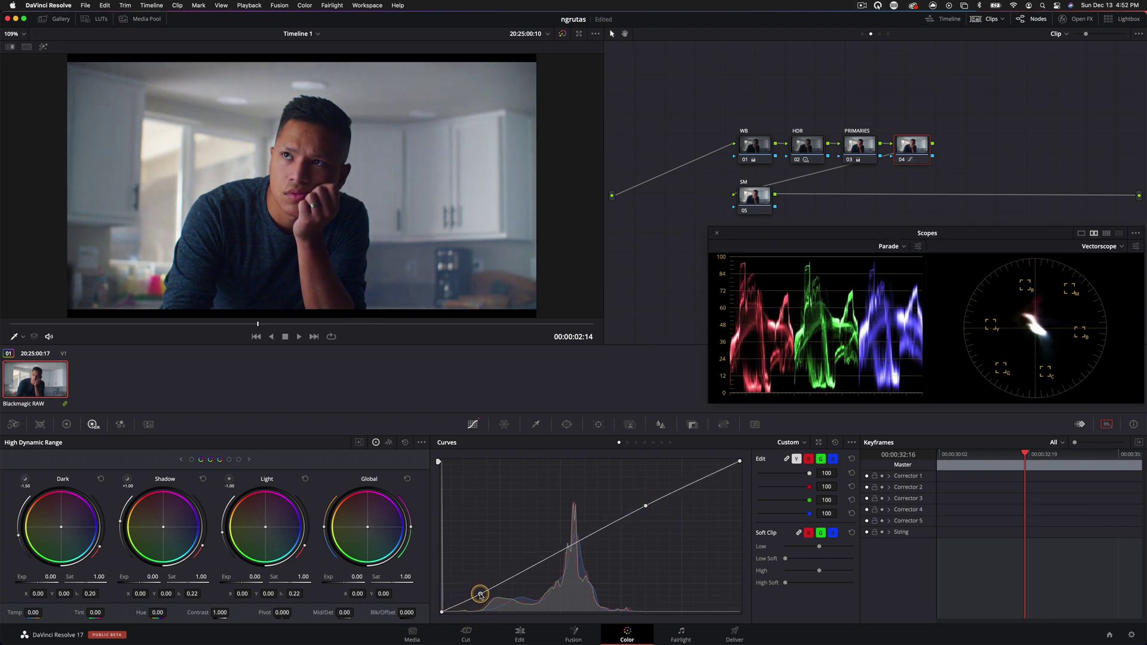
{"action": "left_click_drag", "start_coordinate": [476, 594], "coordinate": [480, 598]}
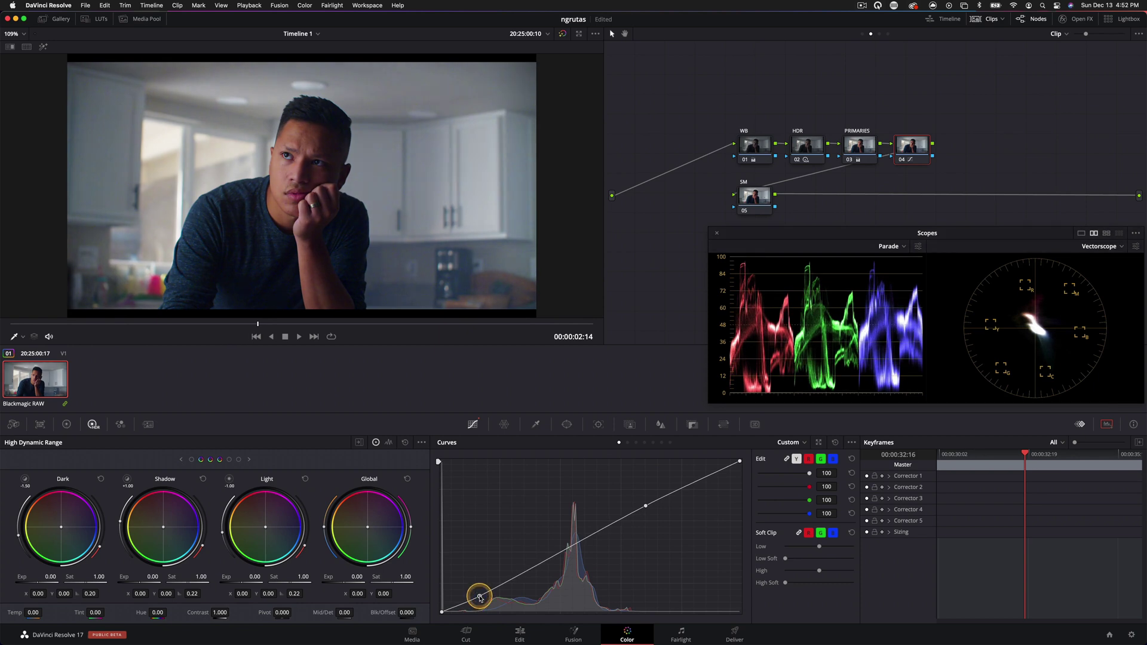
{"action": "left_click", "coordinate": [905, 150]}
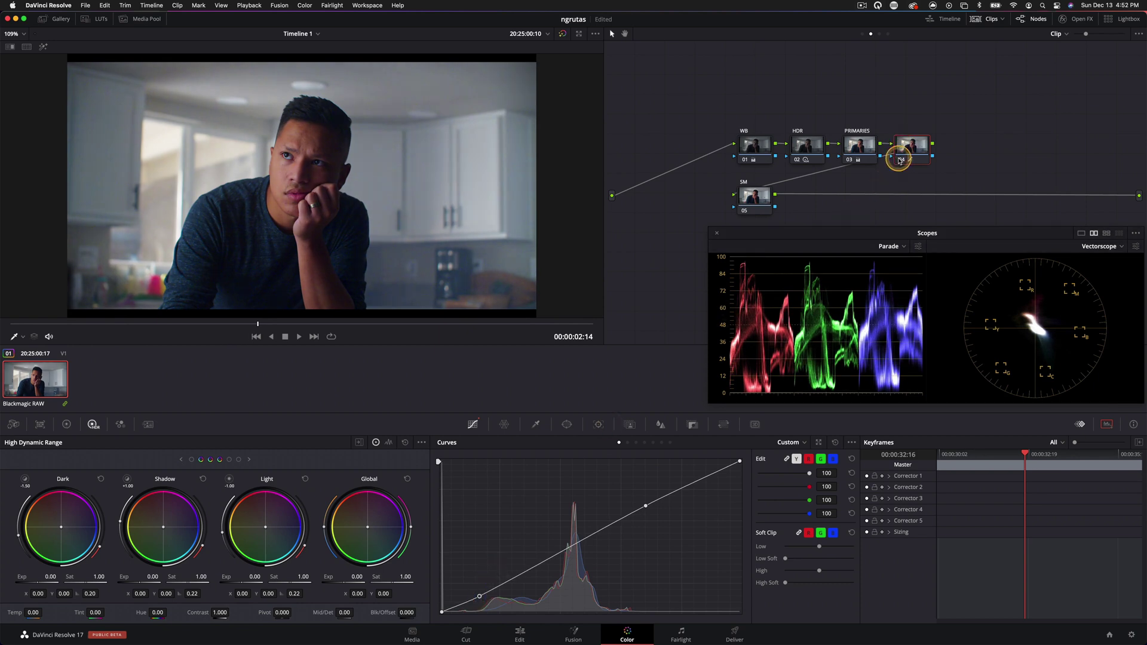
{"action": "left_click", "coordinate": [352, 202]}
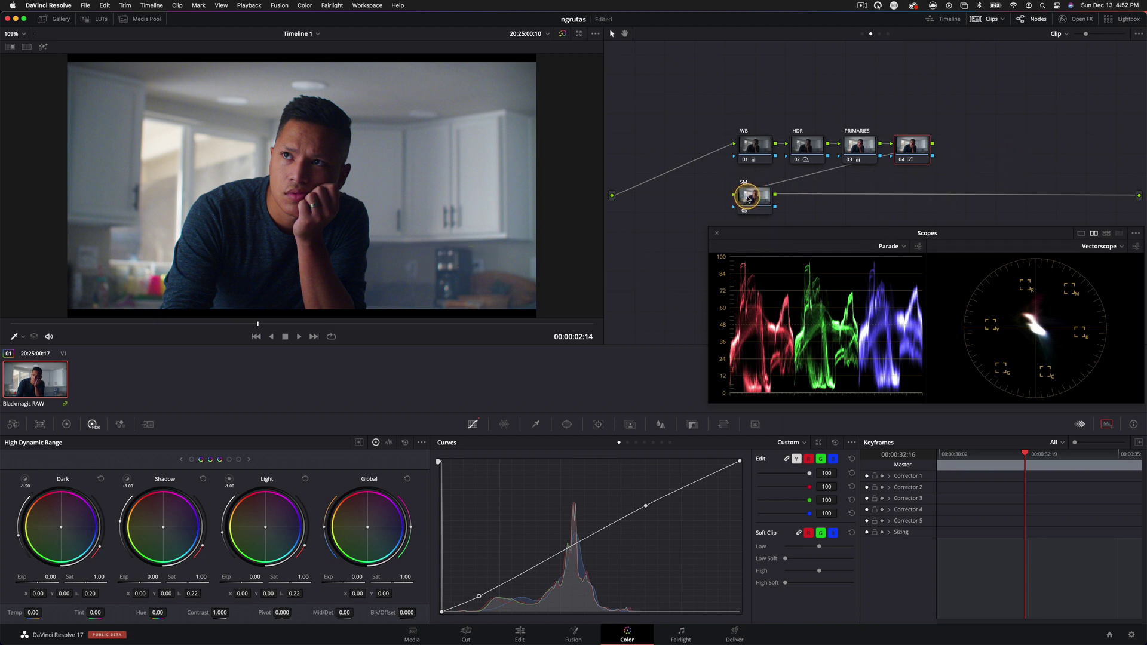
- In Group Post-Clip, chain node 01 into parallel nodes 02–04, a Parallel Mixer, then nodes 06 and 07
{"action": "left_click_drag", "start_coordinate": [747, 199], "coordinate": [751, 196]}
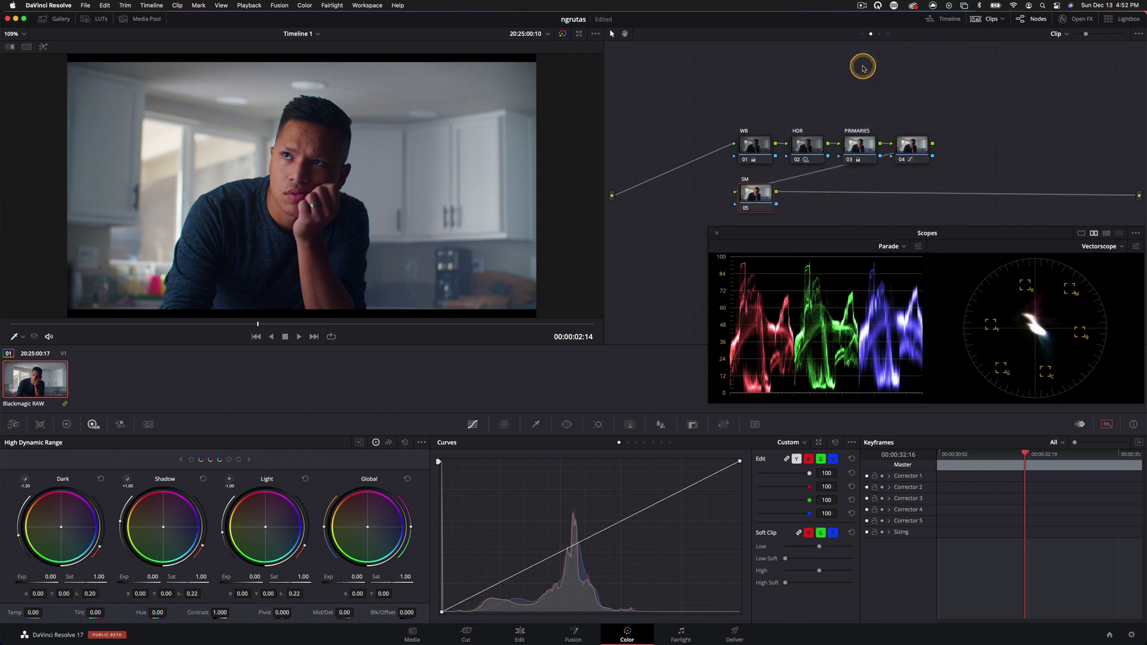
{"action": "left_click", "coordinate": [879, 34]}
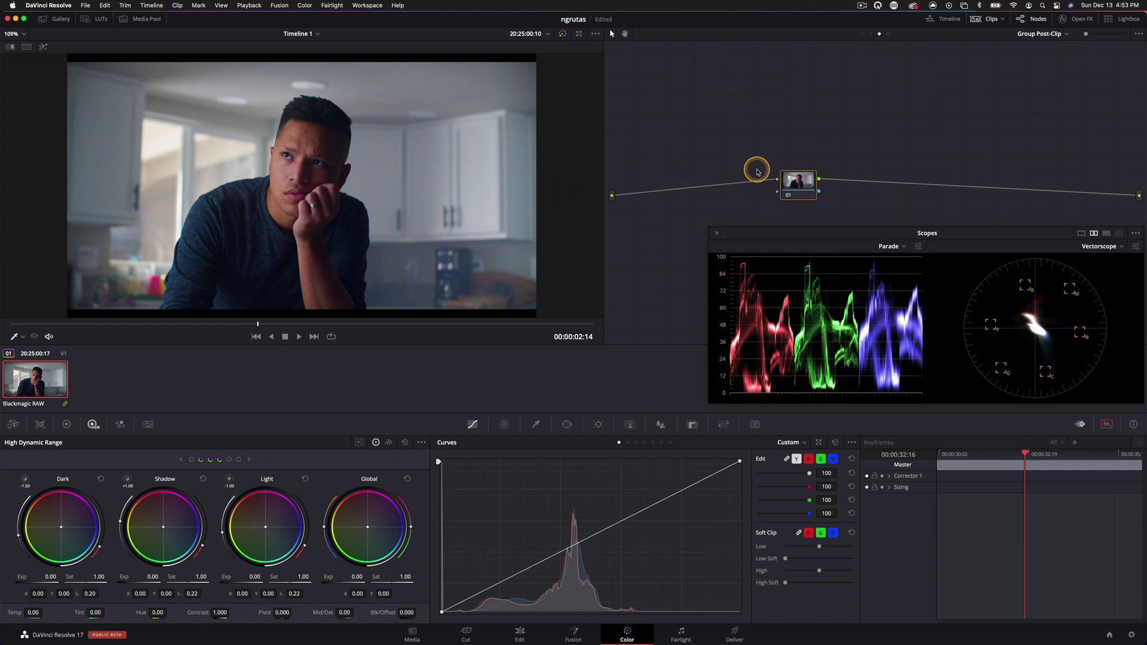
{"action": "left_click_drag", "start_coordinate": [786, 190], "coordinate": [703, 166]}
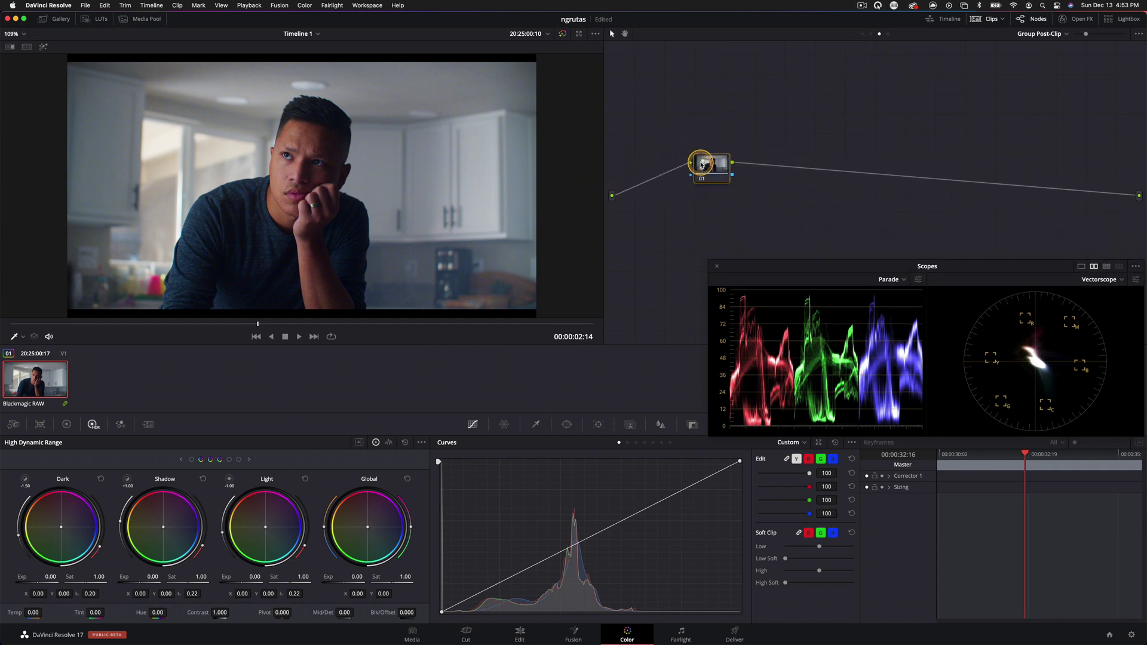
{"action": "left_click", "coordinate": [985, 24]}
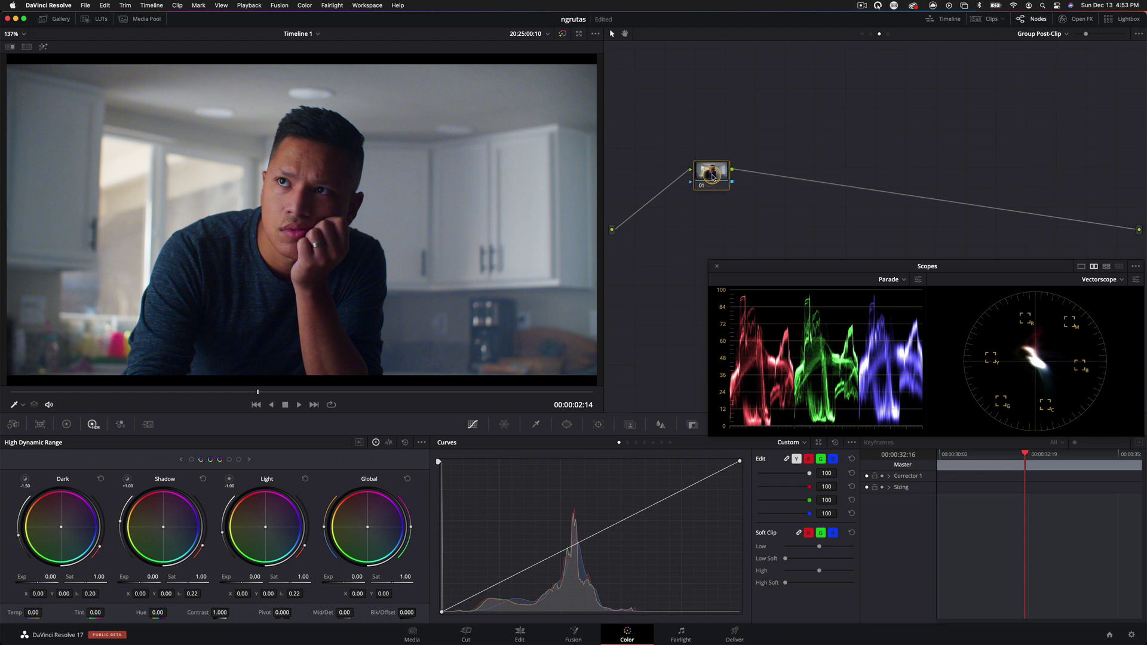
{"action": "key", "text": "alt+s"}
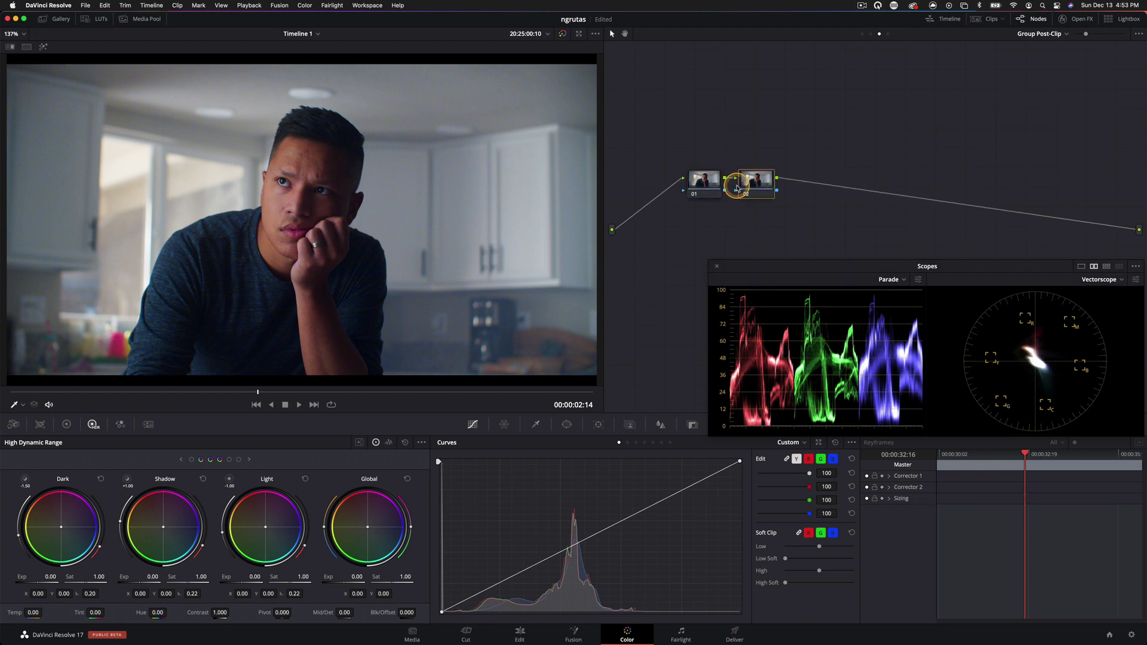
{"action": "key", "text": "alt+p"}
{"action": "key", "text": "alt+p"}
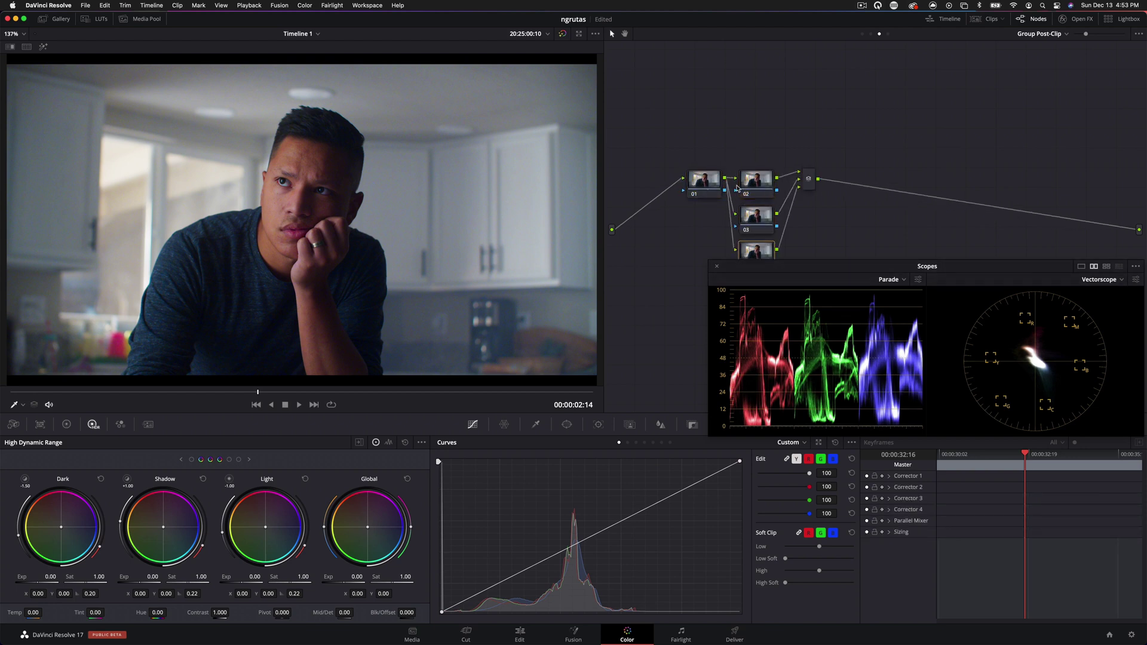
{"action": "left_click", "coordinate": [811, 179]}
{"action": "key", "text": "alt+s"}
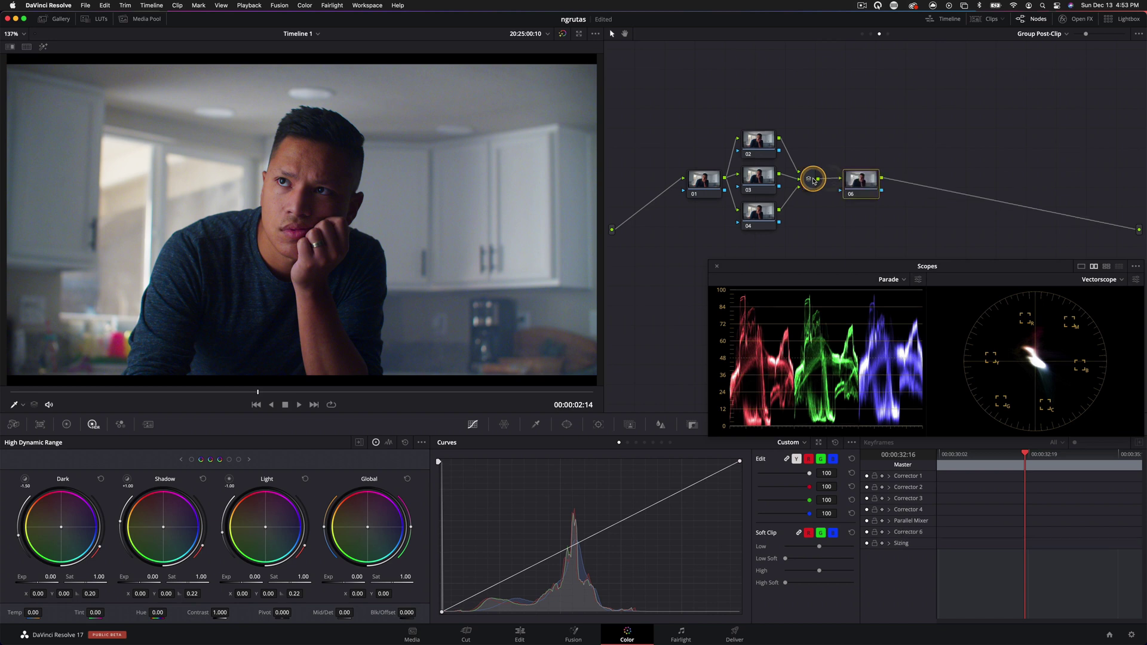
{"action": "key", "text": "alt+s"}
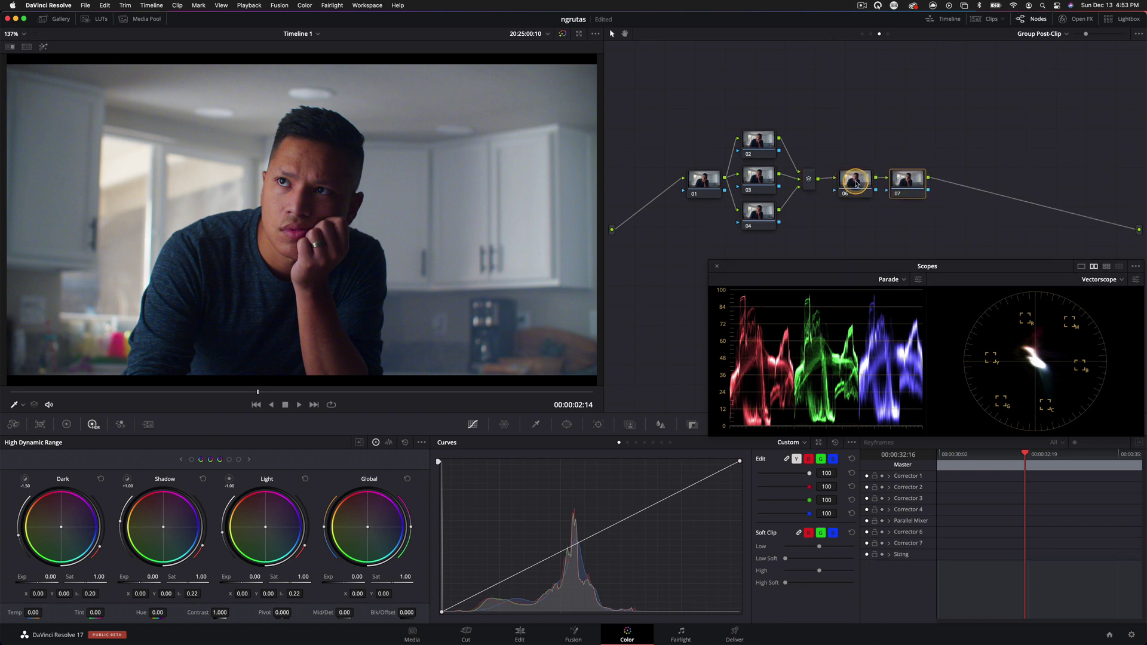
{"action": "left_click", "coordinate": [709, 182]}
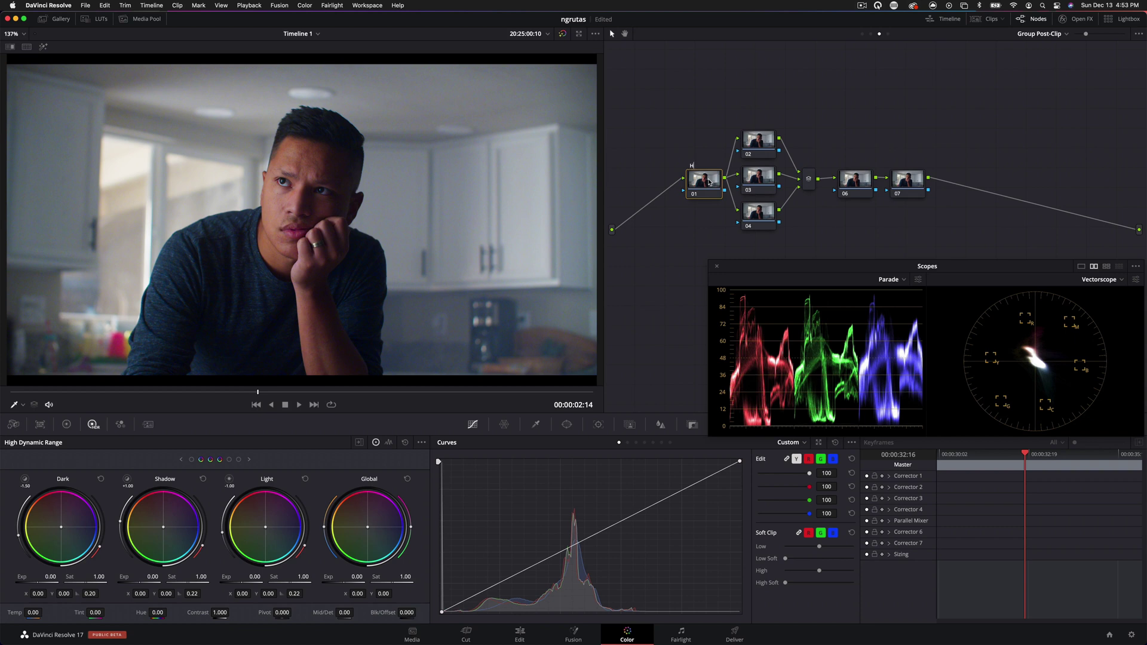
- Name the group nodes HUE, LOOK, SKIN, MISC. ADJ. and LOOK ADJ., then select node 07
{"action": "left_click", "coordinate": [760, 142]}
{"action": "left_click", "coordinate": [759, 217]}
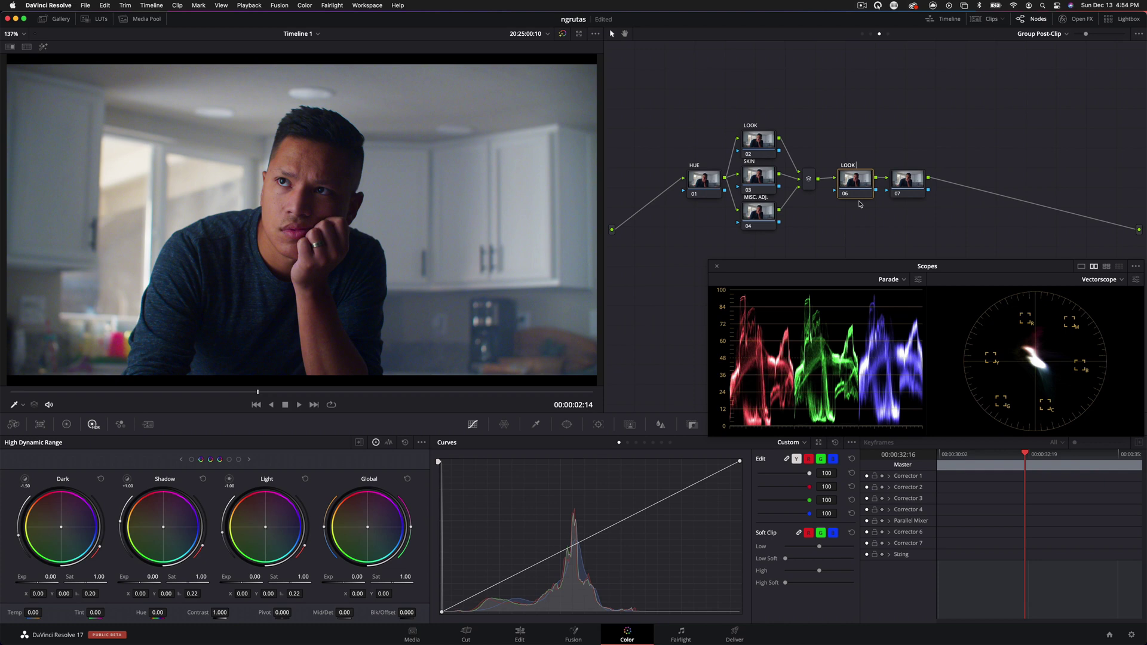
{"action": "left_click", "coordinate": [899, 187]}
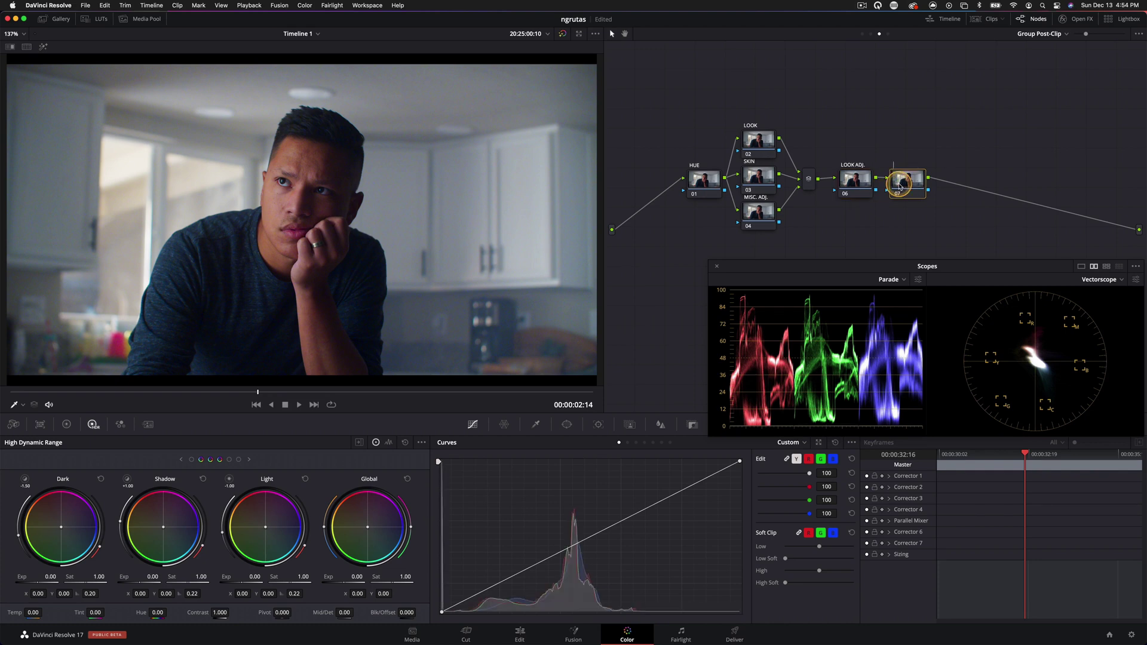
- Label node 07 CURVES and reshape HUE's Hue vs Hue curve with added warm-hue points
{"action": "type", "text": "CURVES"}
{"action": "left_click", "coordinate": [711, 182]}
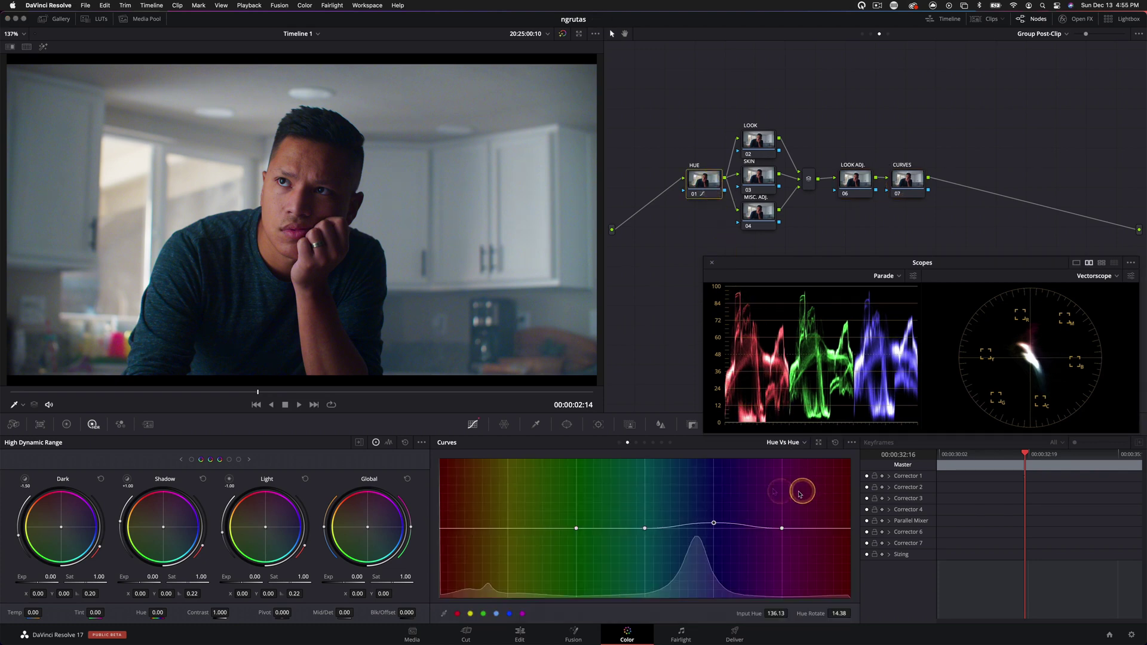
{"action": "left_click_drag", "start_coordinate": [714, 522], "coordinate": [715, 526]}
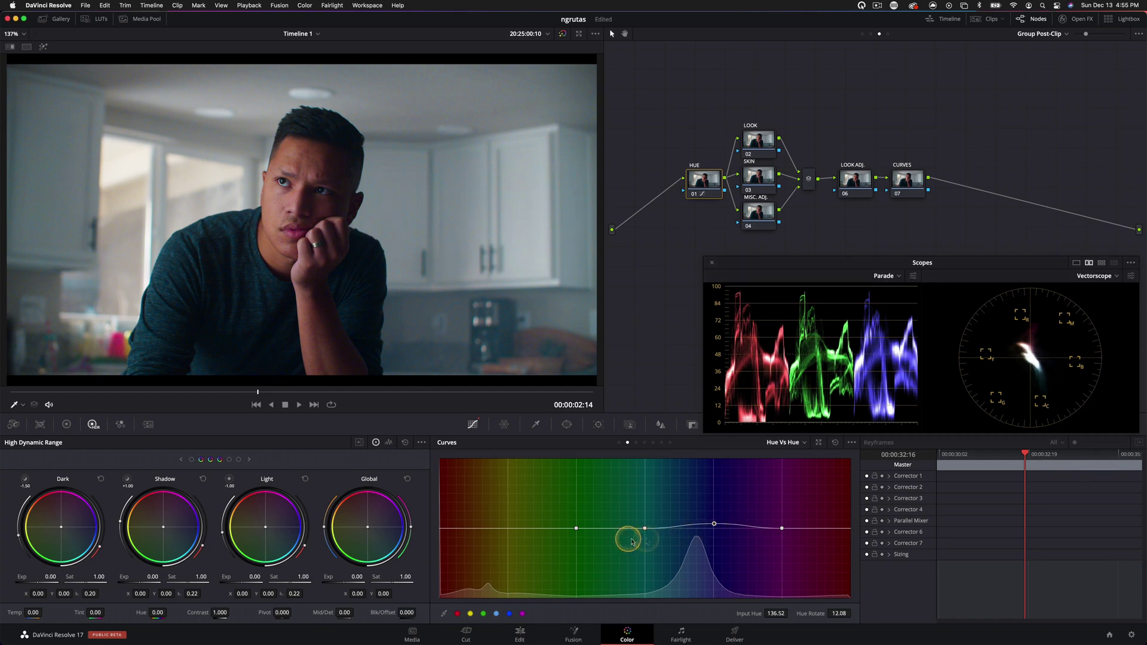
{"action": "left_click_drag", "start_coordinate": [644, 530], "coordinate": [644, 535]}
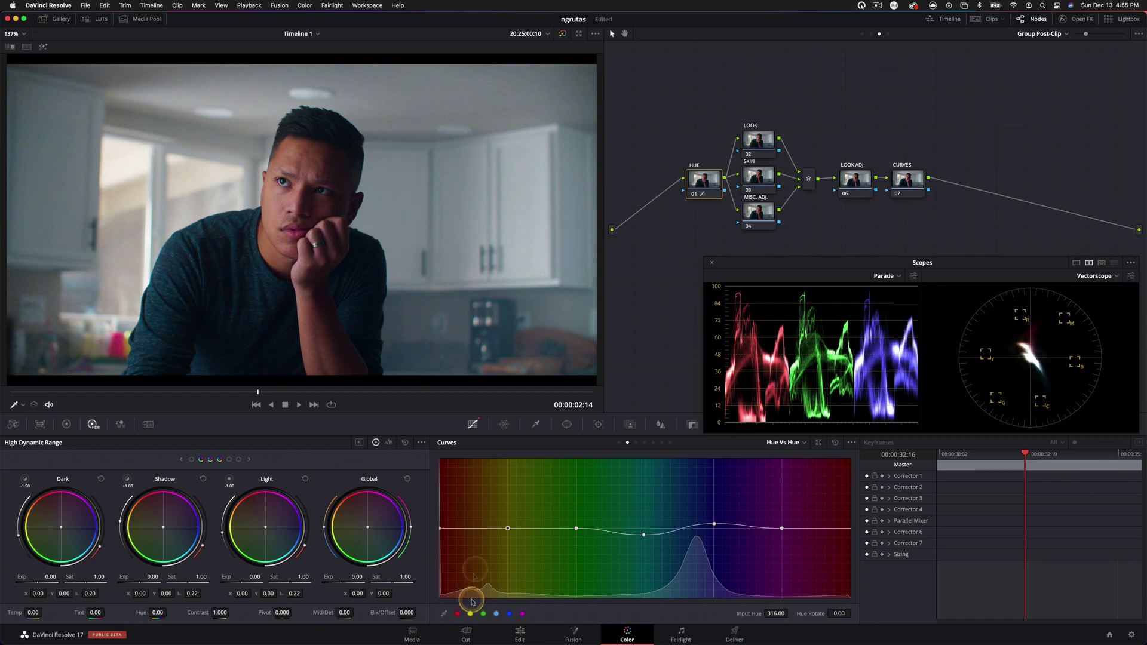
{"action": "left_click_drag", "start_coordinate": [503, 527], "coordinate": [508, 530]}
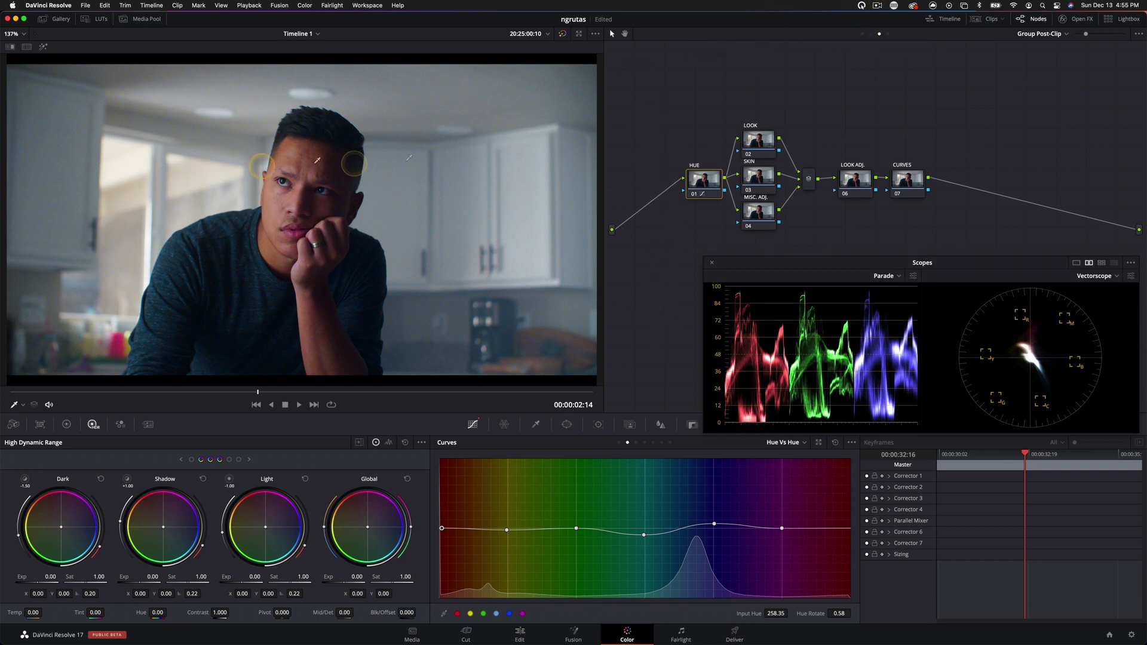
- In the Group Pre-Clip tree, set temporal noise reduction to 3 frames
{"action": "left_click", "coordinate": [862, 35]}
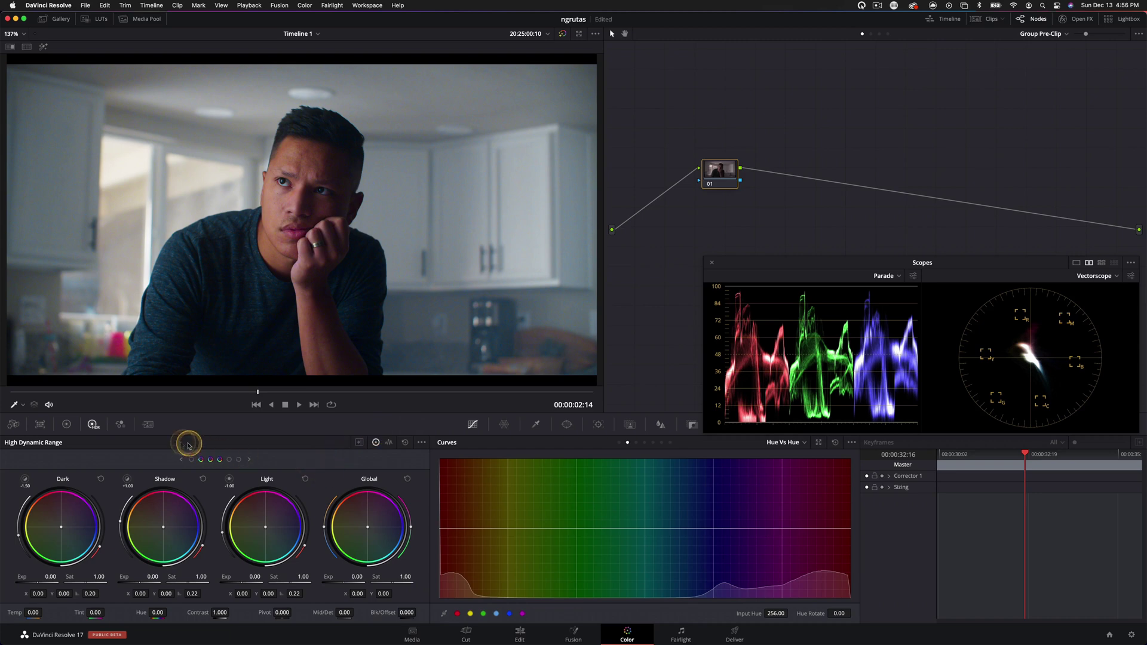
{"action": "scroll", "coordinate": [153, 261], "scroll_direction": "up", "scroll_amount": 10}
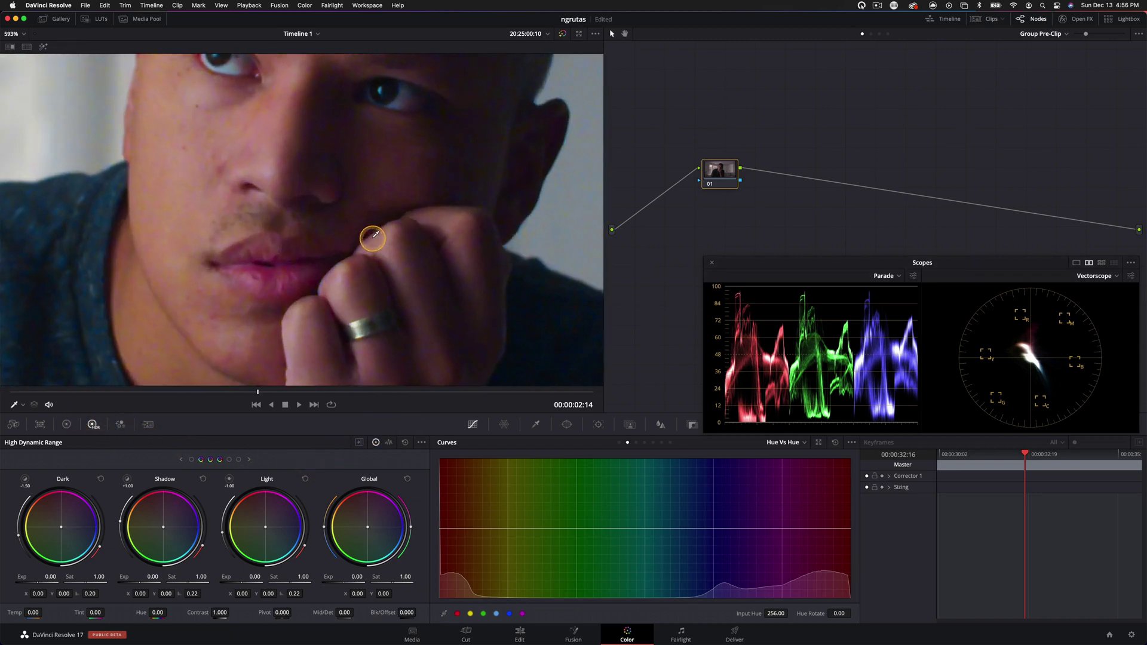
{"action": "scroll", "coordinate": [373, 238], "scroll_direction": "right", "scroll_amount": 5}
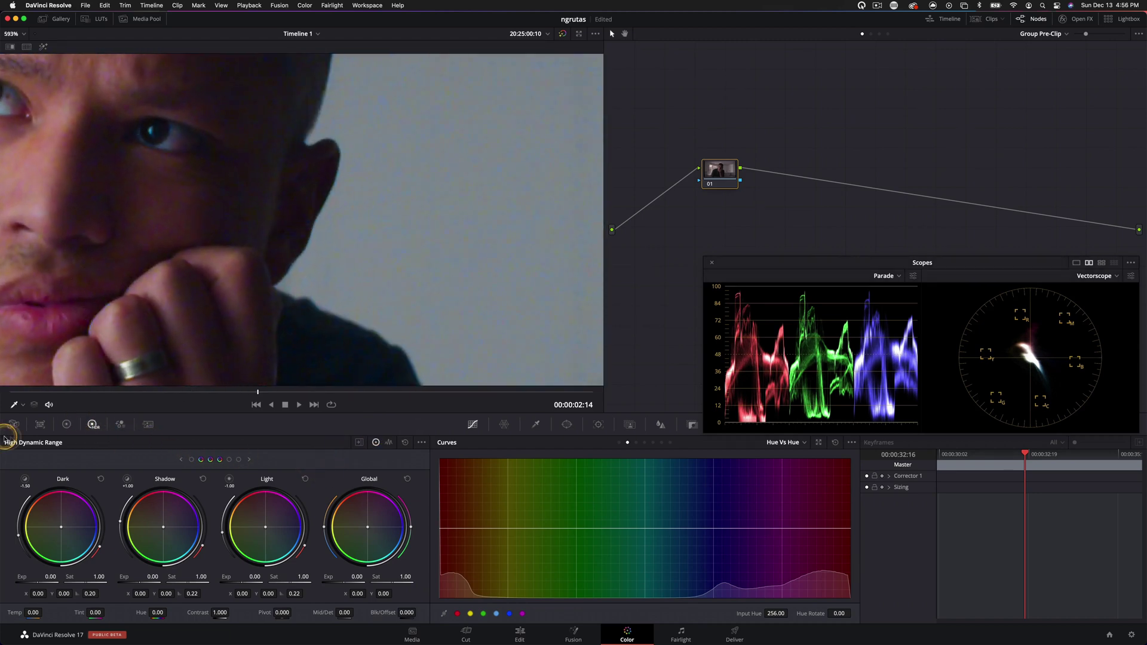
{"action": "left_click", "coordinate": [13, 424]}
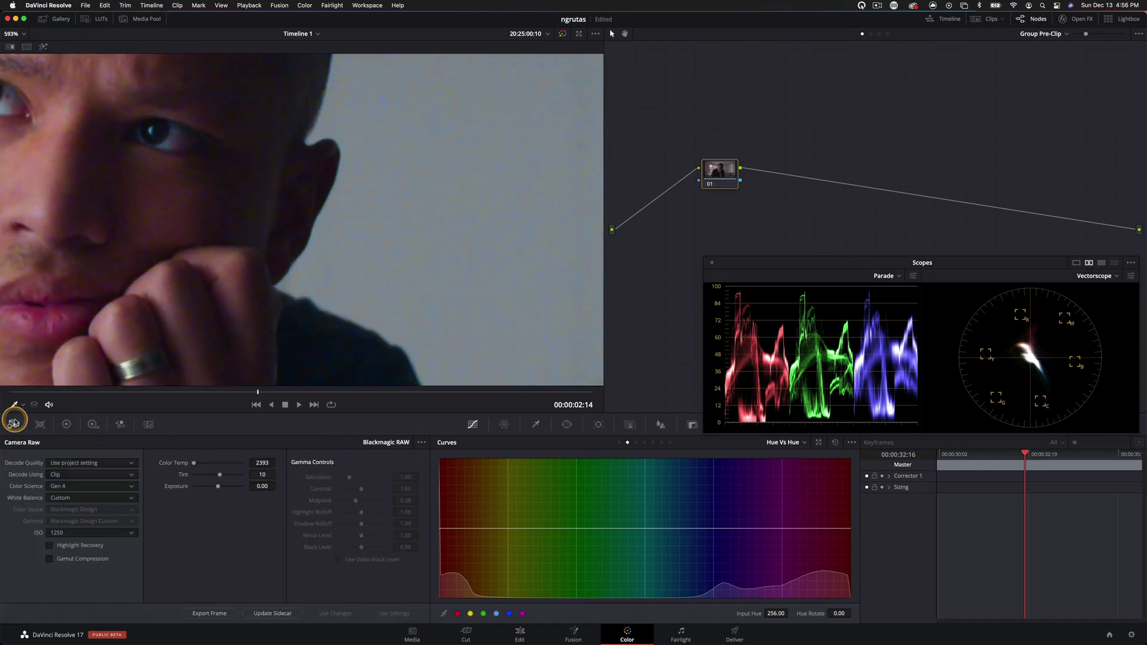
{"action": "left_click", "coordinate": [149, 425]}
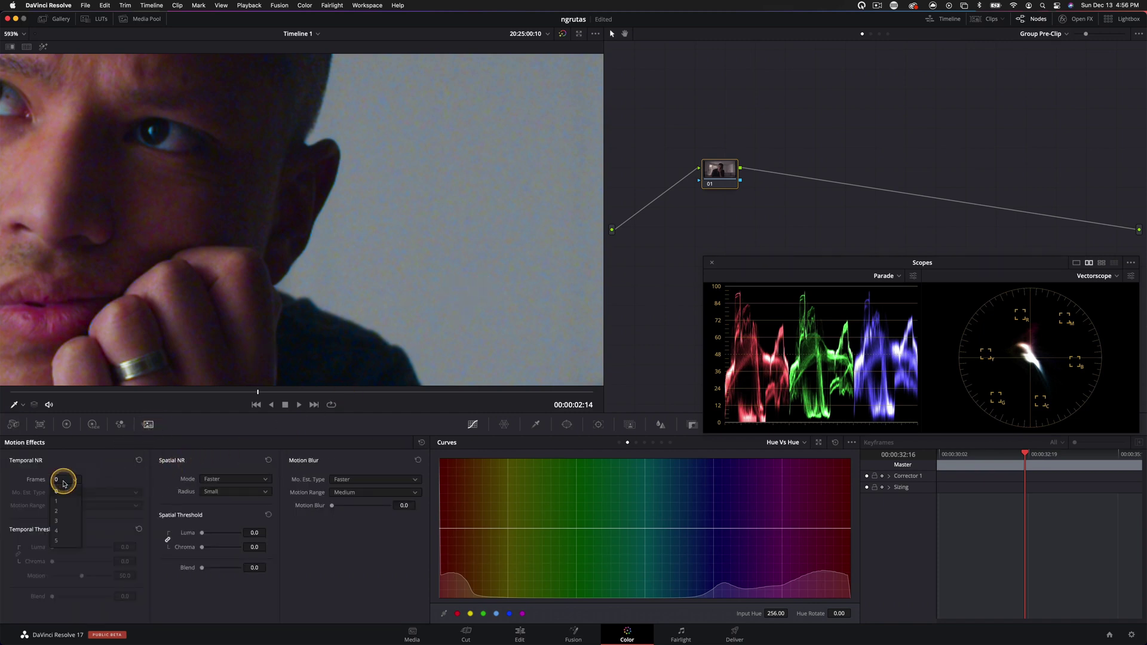
{"action": "left_click", "coordinate": [57, 521]}
{"action": "left_click_drag", "start_coordinate": [52, 547], "coordinate": [60, 548]}
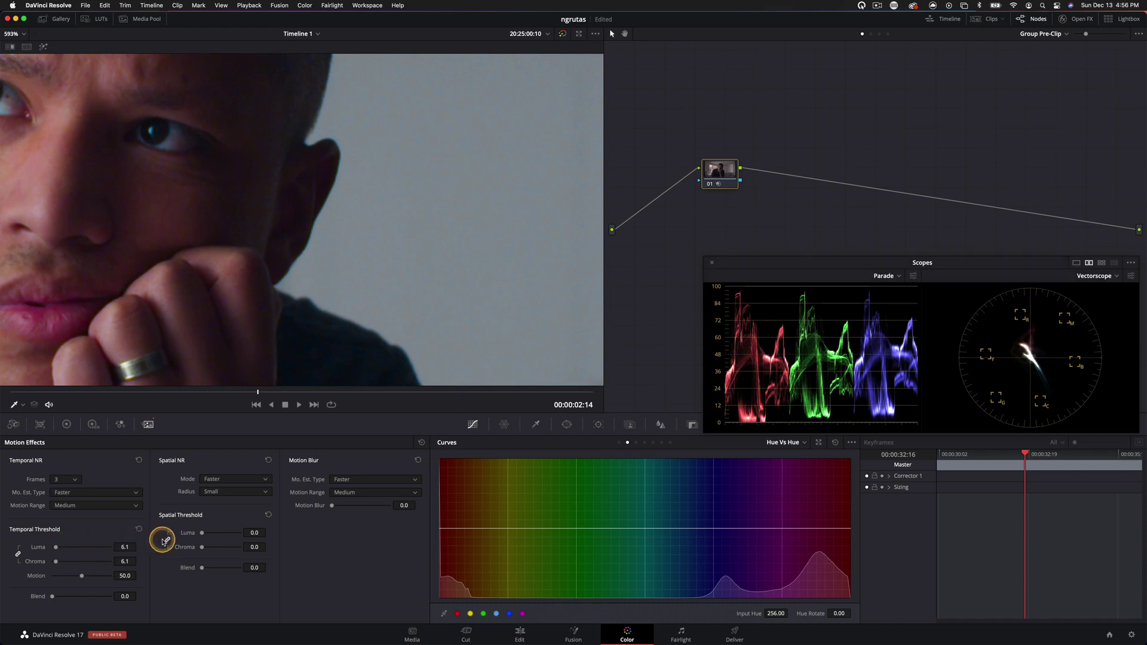
- Raise spatial chroma noise reduction to 6.9 and return to the Group Post-Clip tree
{"action": "left_click_drag", "start_coordinate": [202, 547], "coordinate": [205, 547]}
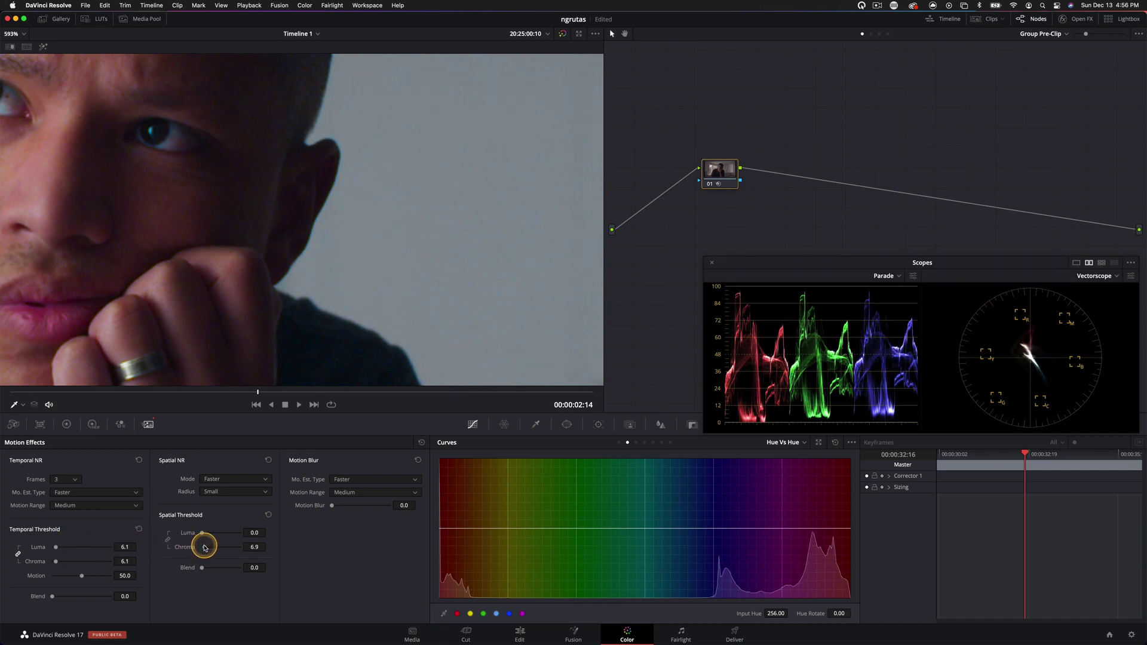
{"action": "scroll", "coordinate": [503, 261], "scroll_direction": "down", "scroll_amount": 4}
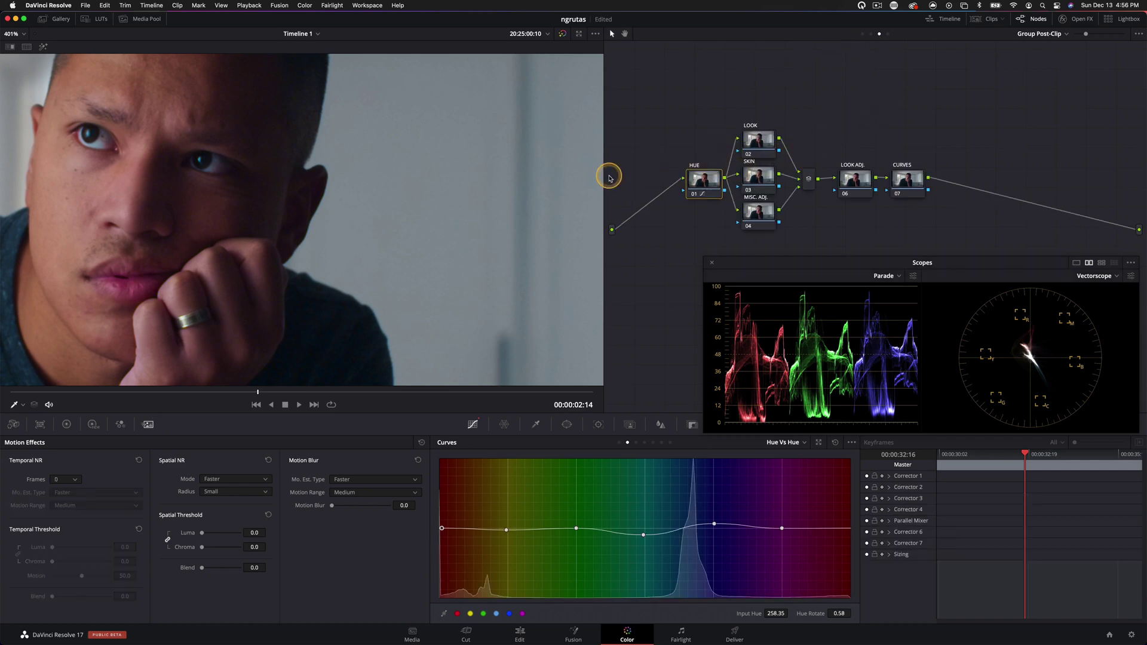
{"action": "left_click", "coordinate": [862, 33]}
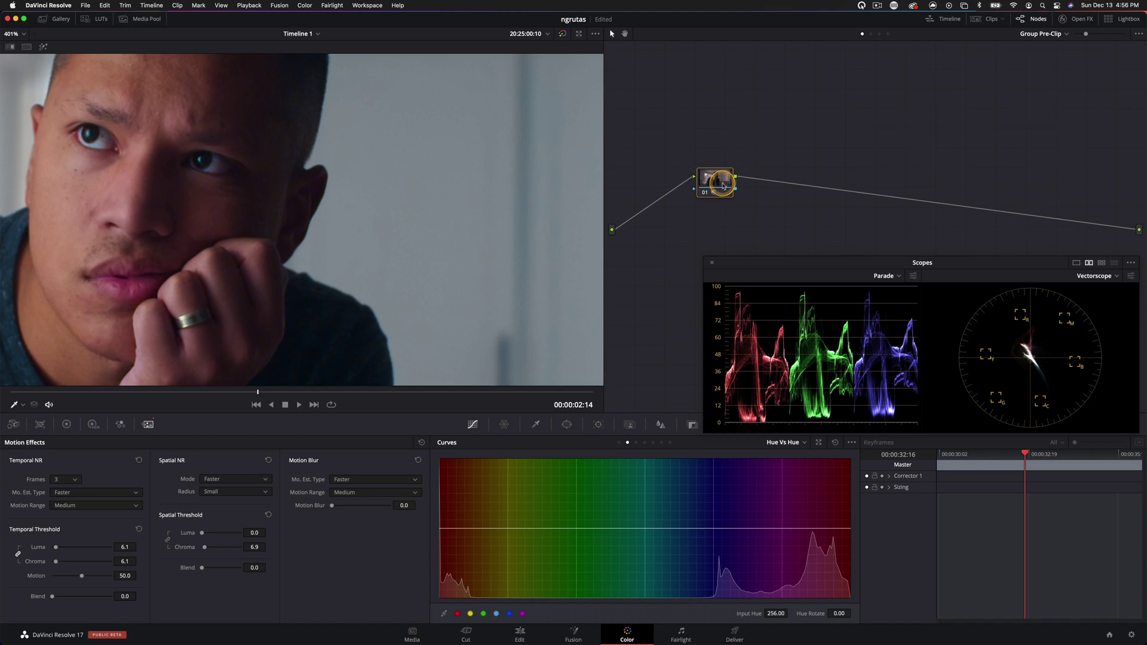
{"action": "left_click", "coordinate": [879, 34]}
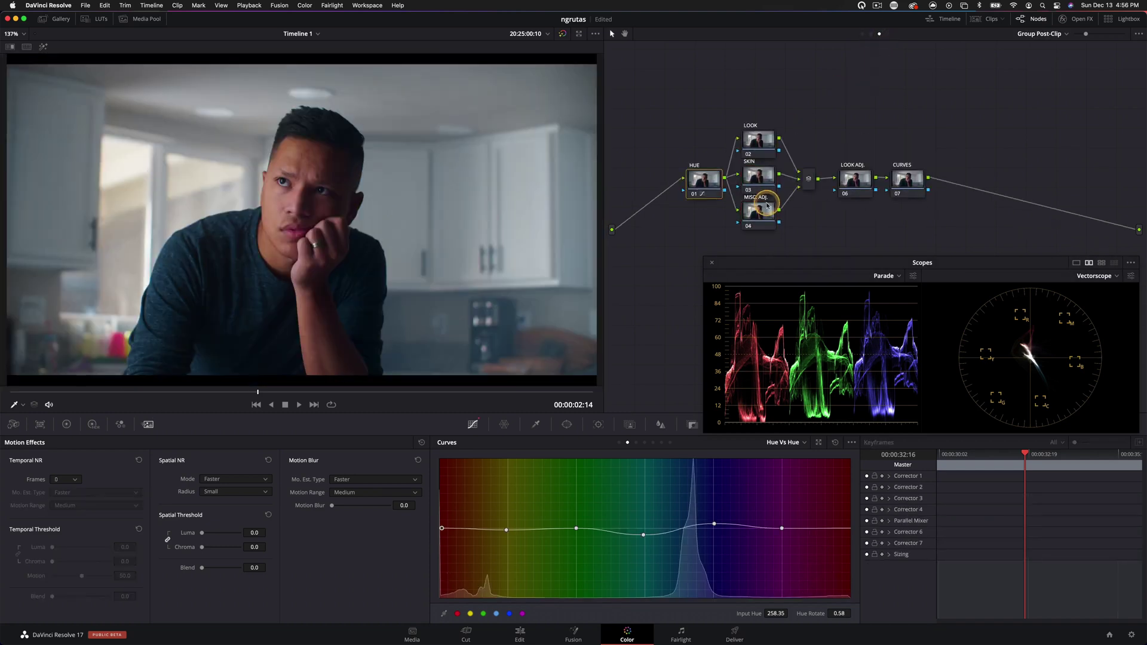
- On the LOOK node, unlink the custom curves and pull the red curve down toward teal
{"action": "left_click", "coordinate": [763, 143]}
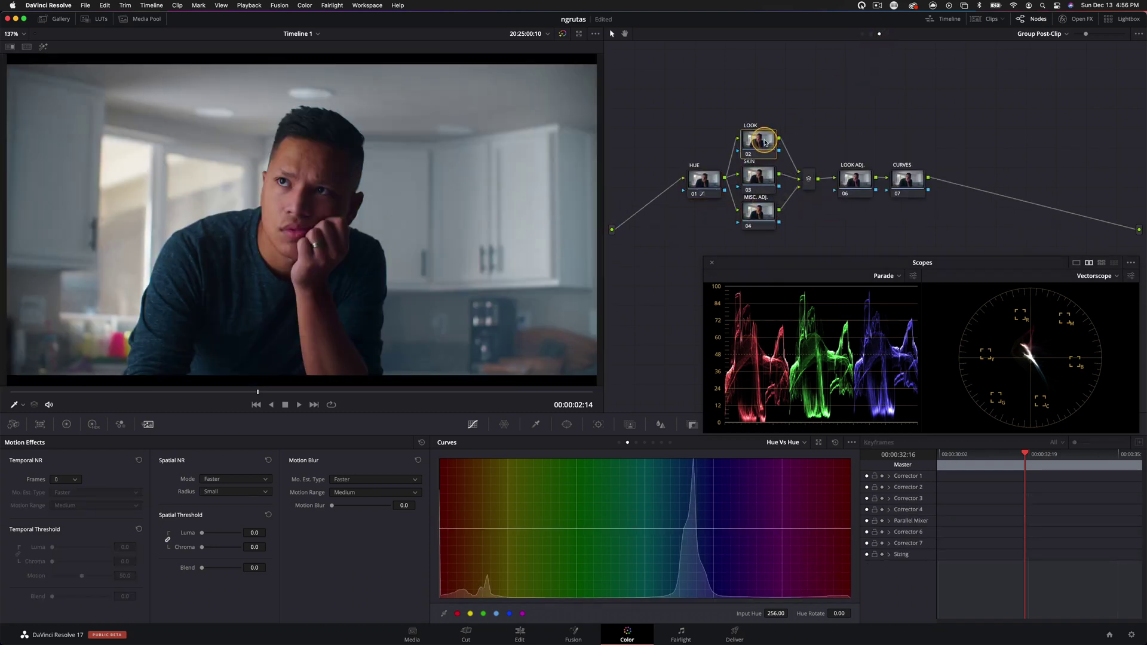
{"action": "left_click", "coordinate": [619, 442]}
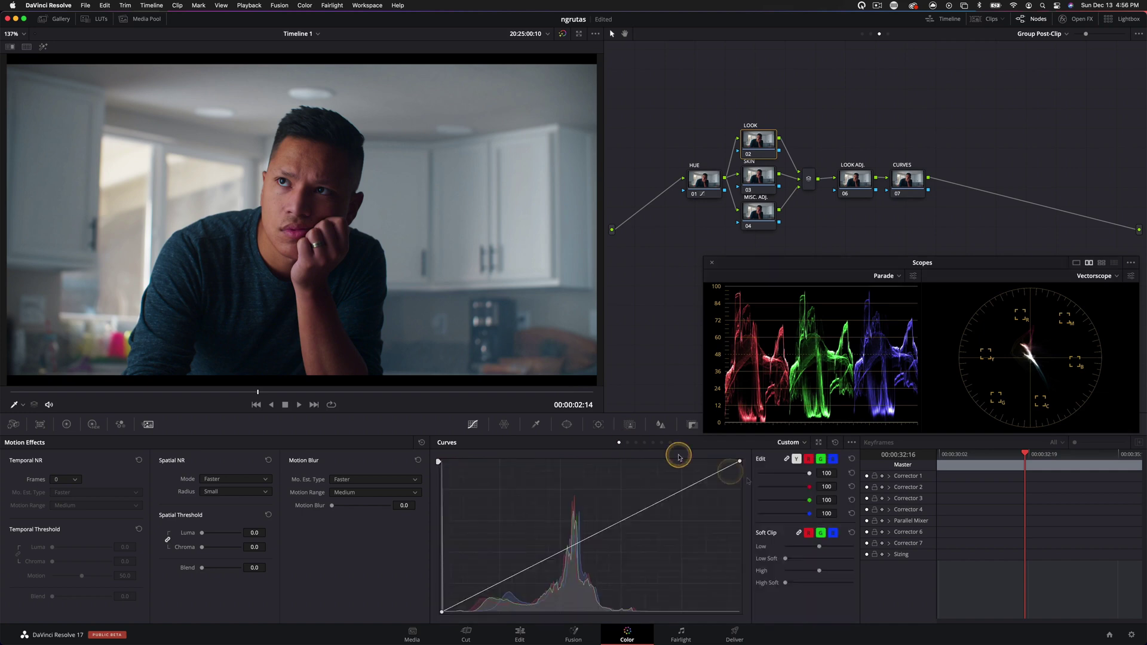
{"action": "left_click", "coordinate": [785, 462]}
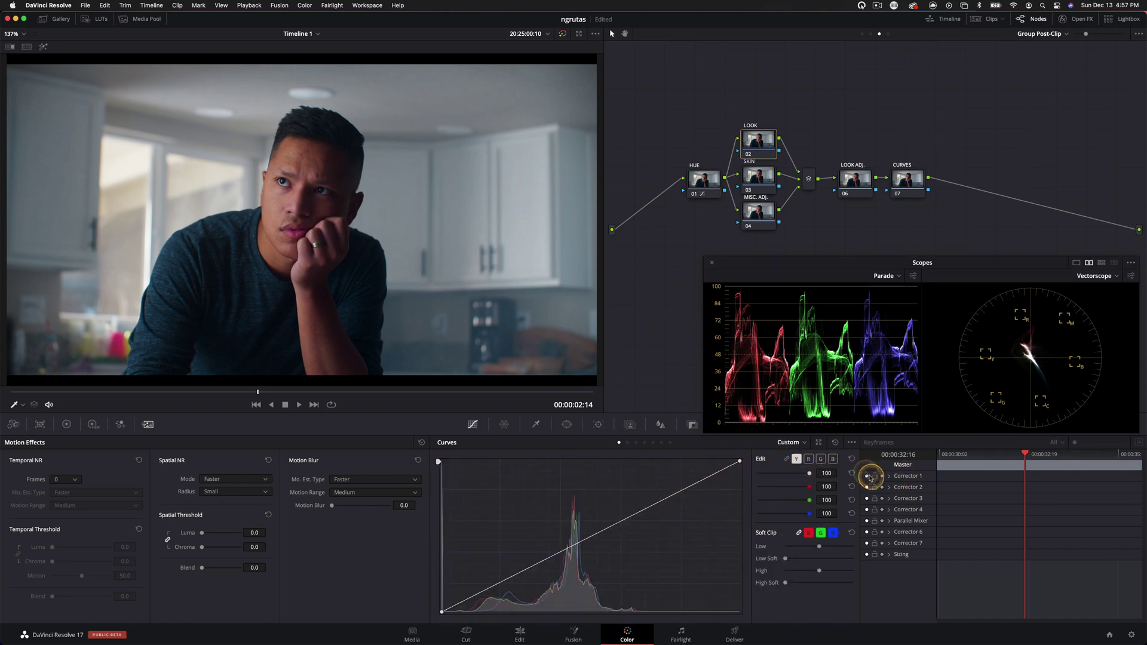
{"action": "left_click", "coordinate": [852, 443]}
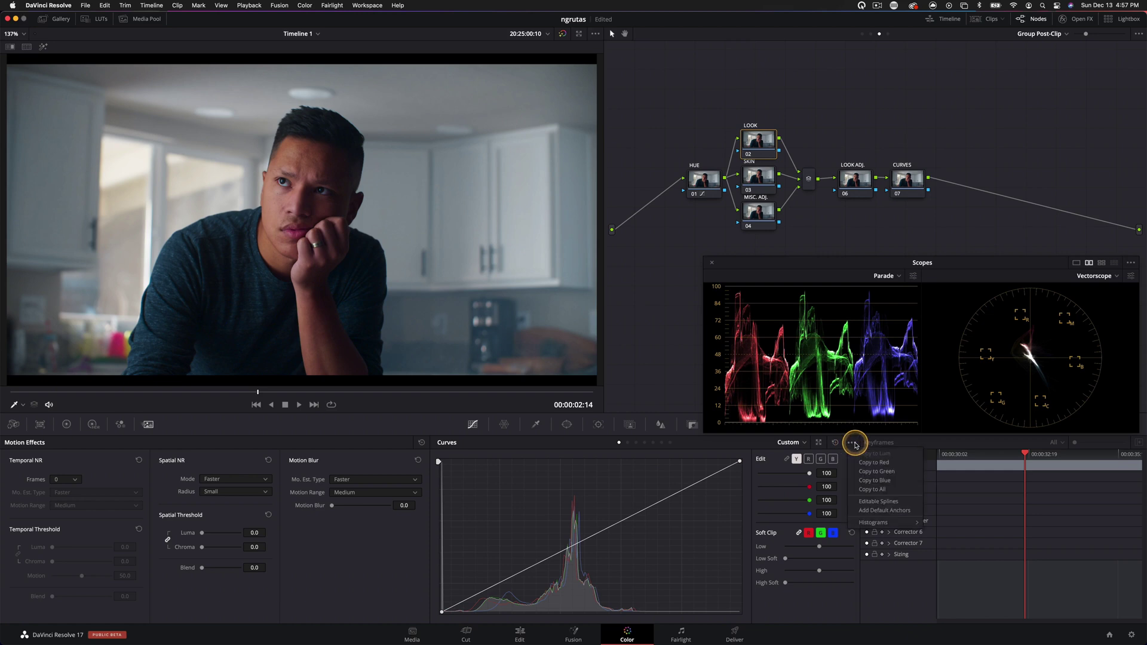
{"action": "left_click", "coordinate": [873, 498]}
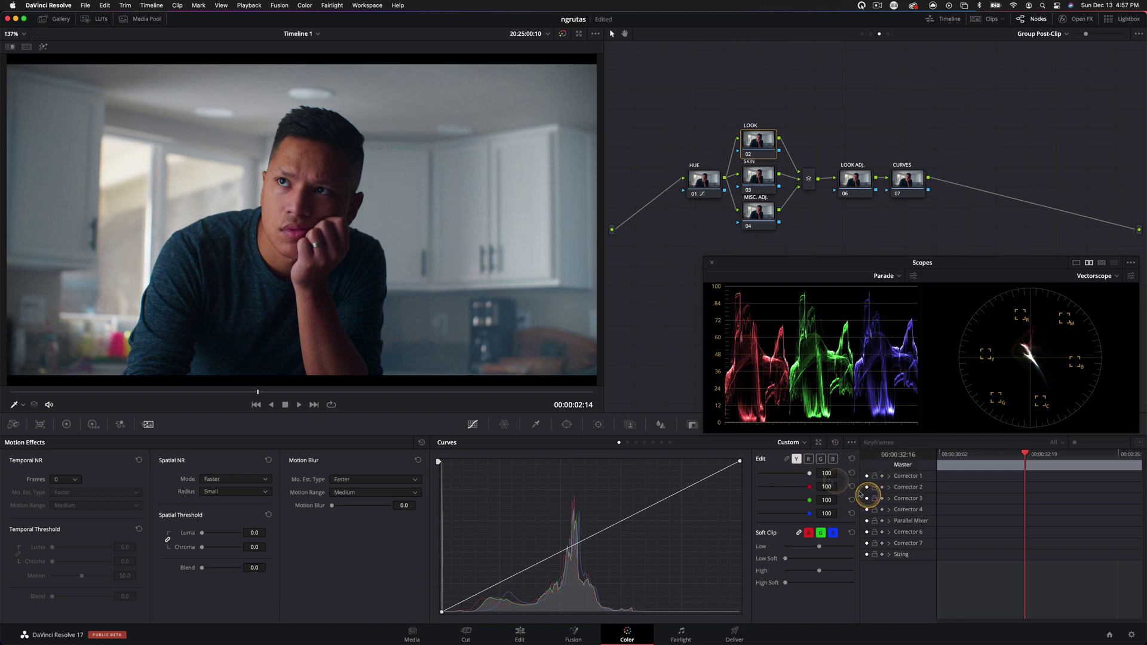
{"action": "left_click", "coordinate": [808, 459]}
{"action": "mouse_move", "coordinate": [739, 460]}
{"action": "left_mouse_down"}
{"action": "mouse_move", "coordinate": [664, 510]}
{"action": "mouse_move", "coordinate": [742, 475]}
{"action": "left_mouse_up"}
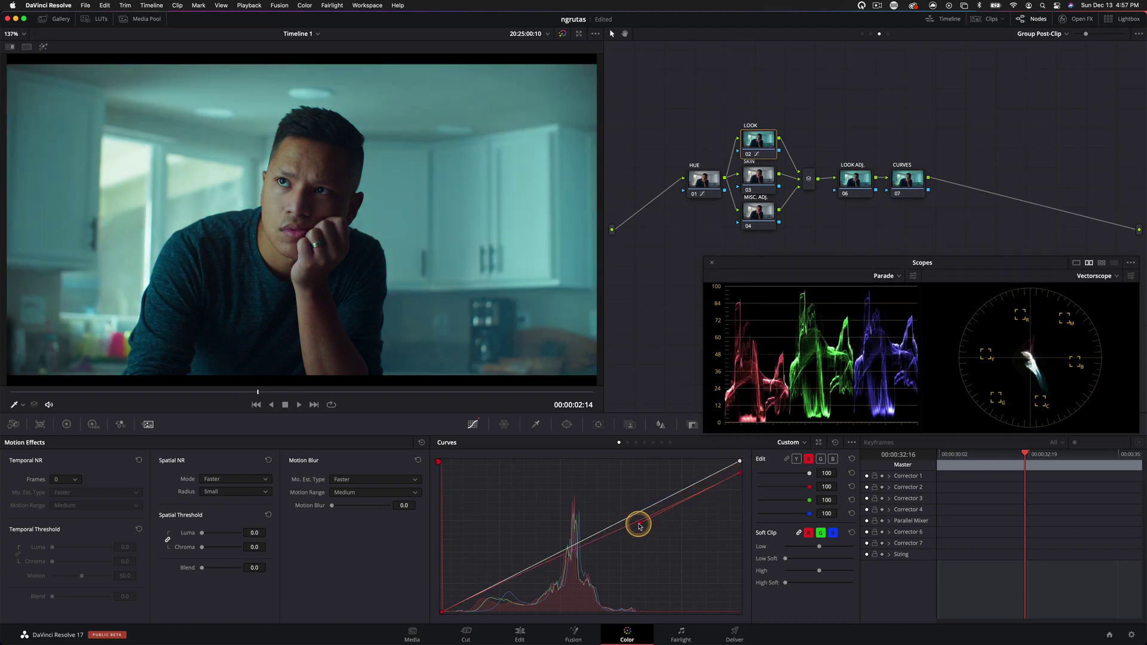
{"action": "left_click_drag", "start_coordinate": [636, 527], "coordinate": [579, 549]}
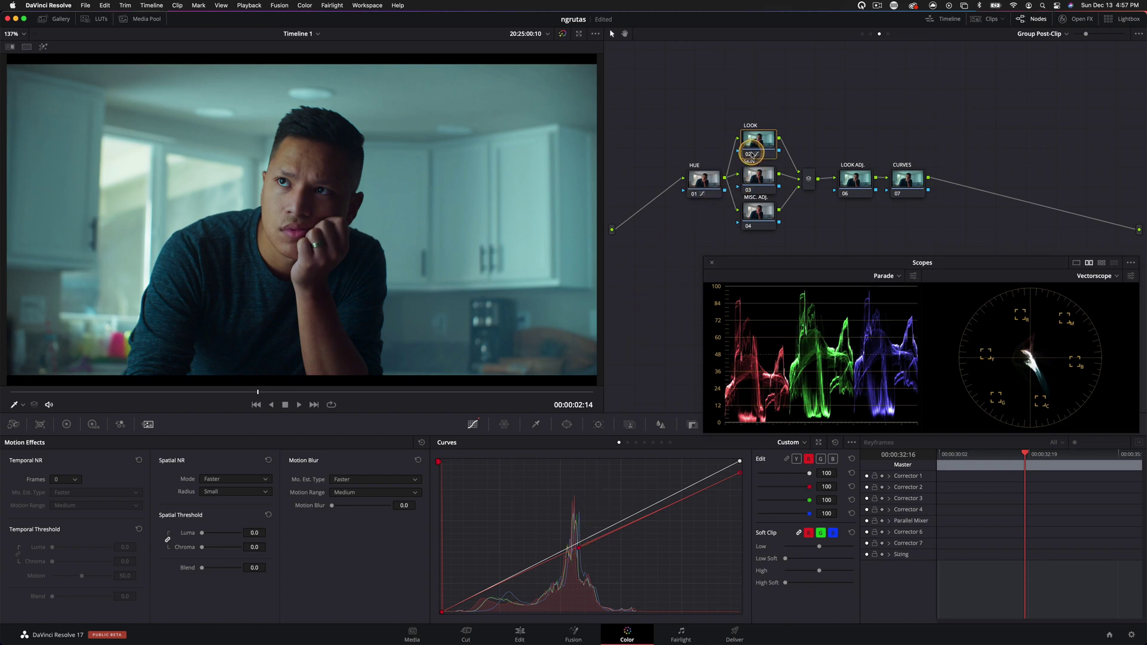
- Bypass the LOOK node on and off to compare the red-curve change
{"action": "left_click", "coordinate": [748, 155]}
{"action": "left_click", "coordinate": [748, 155]}
{"action": "left_click", "coordinate": [748, 155]}
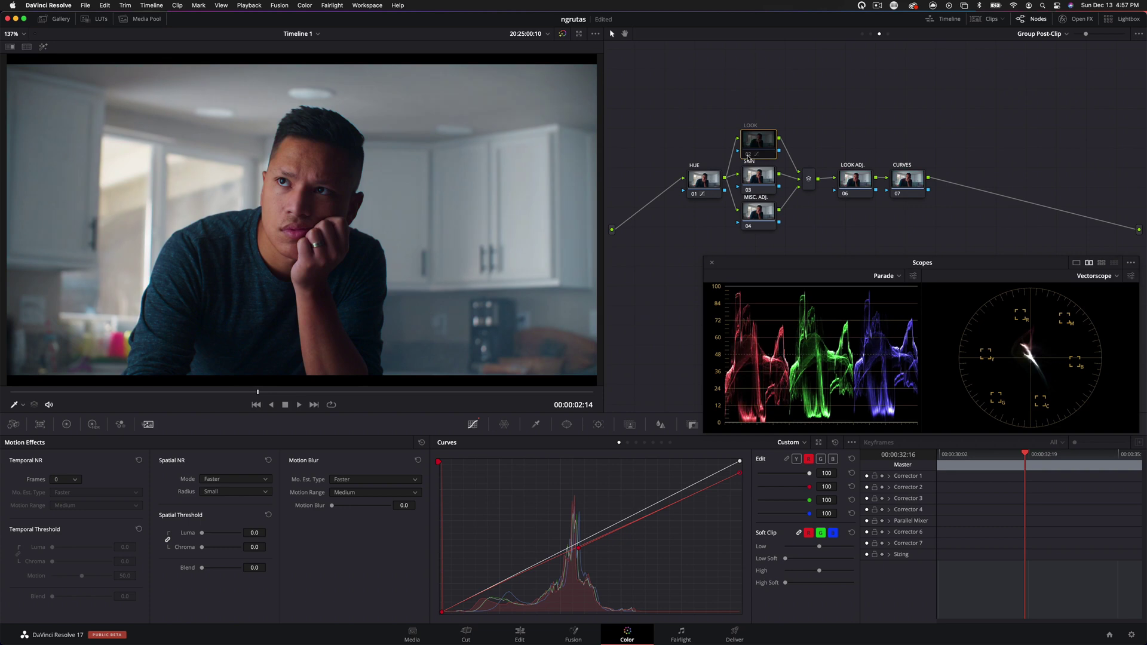
{"action": "left_click", "coordinate": [748, 155]}
{"action": "left_click", "coordinate": [779, 171]}
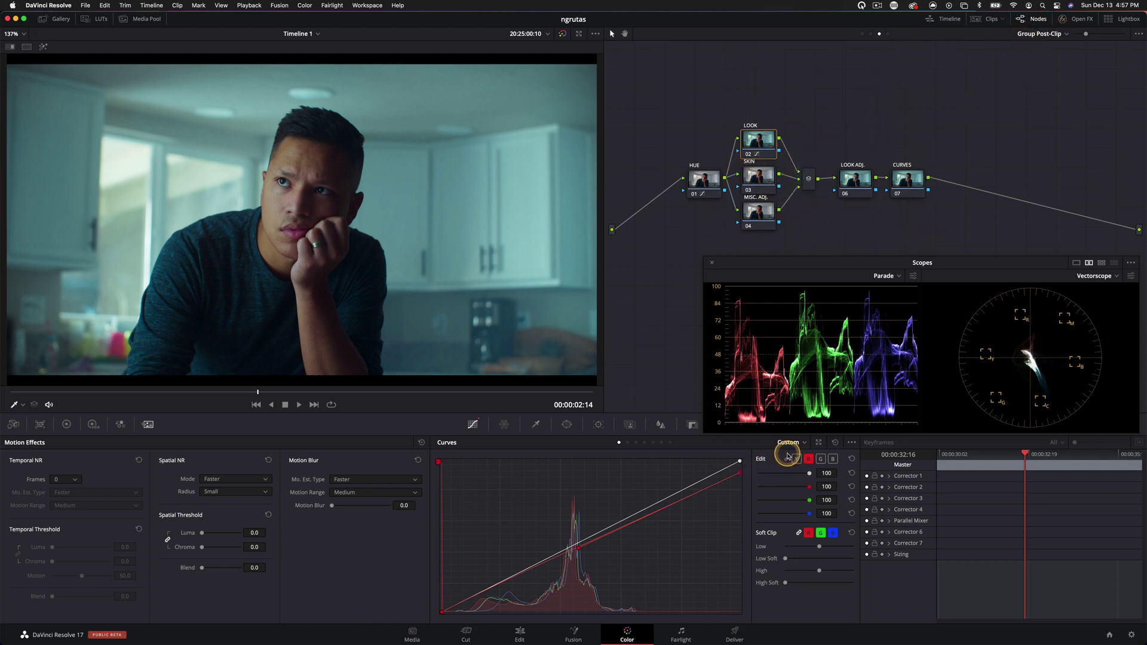
- Lift the blue curve's black point and ease its midtones slightly down
{"action": "left_click", "coordinate": [830, 462]}
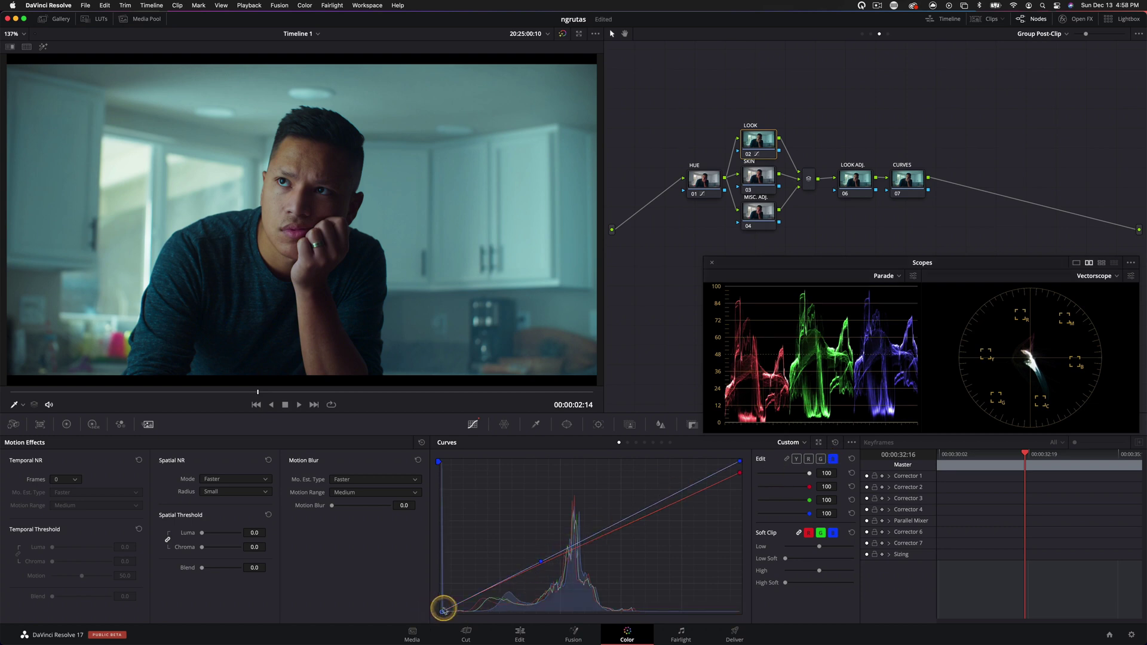
{"action": "left_click_drag", "start_coordinate": [541, 562], "coordinate": [511, 575]}
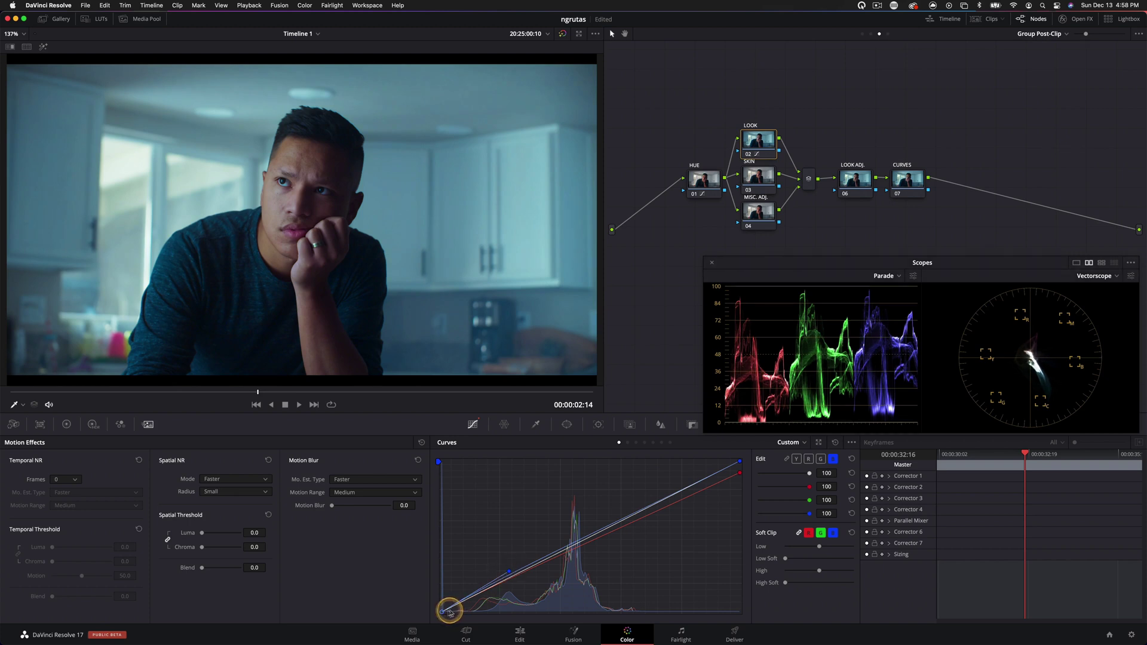
{"action": "left_click", "coordinate": [852, 514]}
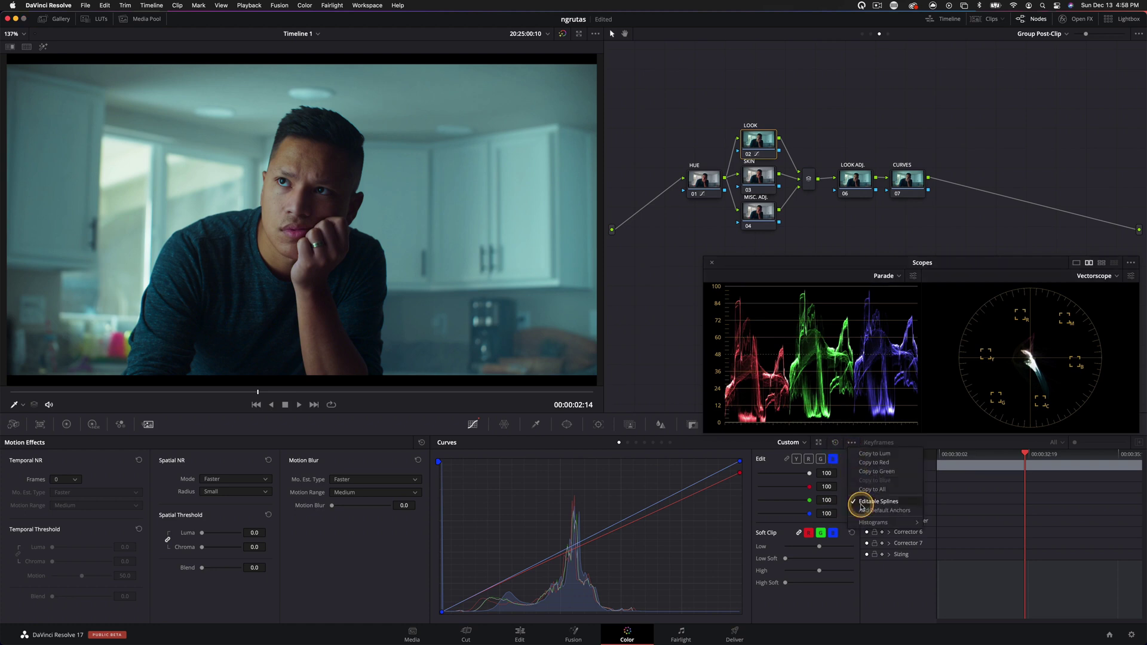
{"action": "left_click_drag", "start_coordinate": [443, 613], "coordinate": [442, 608]}
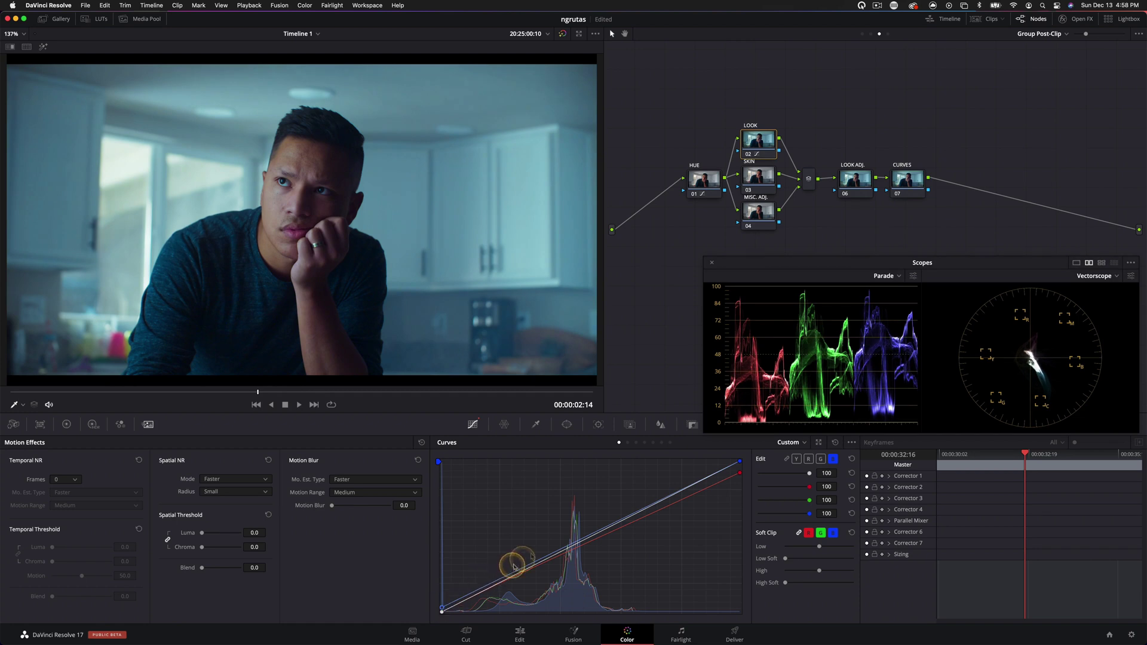
{"action": "left_click_drag", "start_coordinate": [565, 547], "coordinate": [565, 550]}
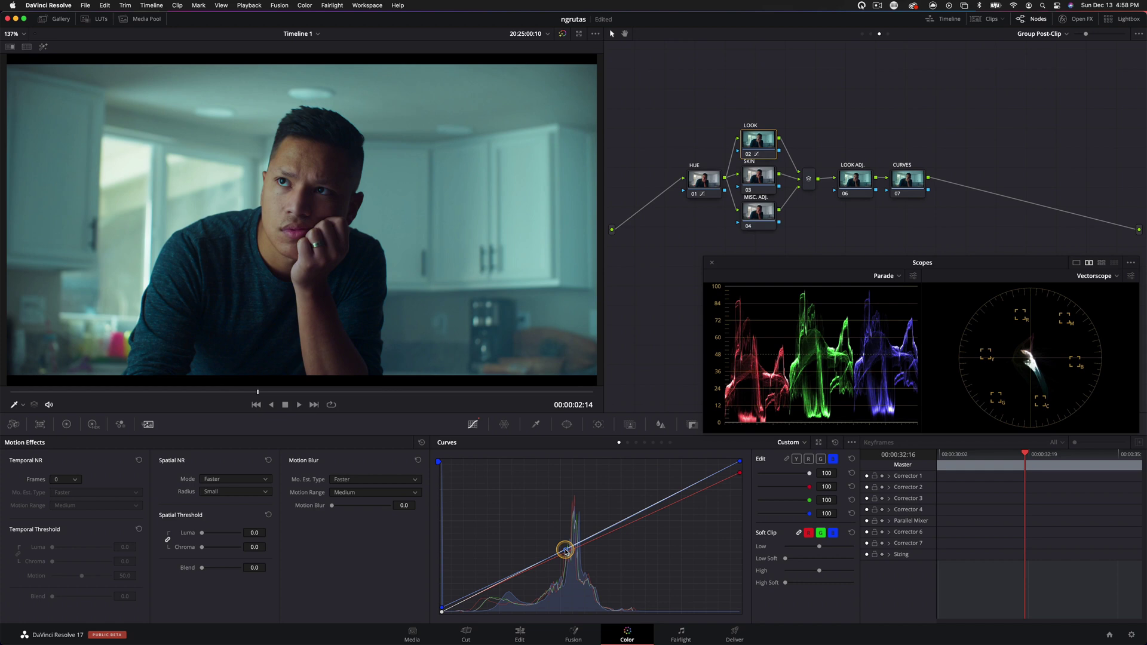
- Toggle the LOOK node off and on to compare, then select the MISC. ADJ. node
{"action": "left_click", "coordinate": [754, 148]}
{"action": "left_click", "coordinate": [751, 154]}
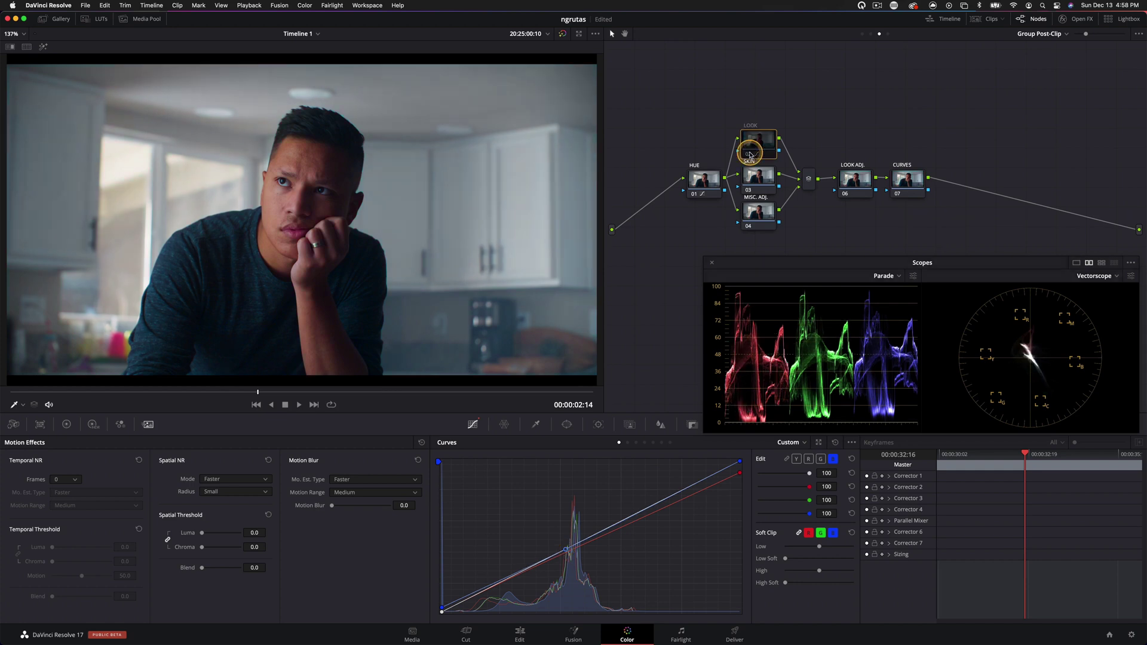
{"action": "left_click", "coordinate": [751, 153]}
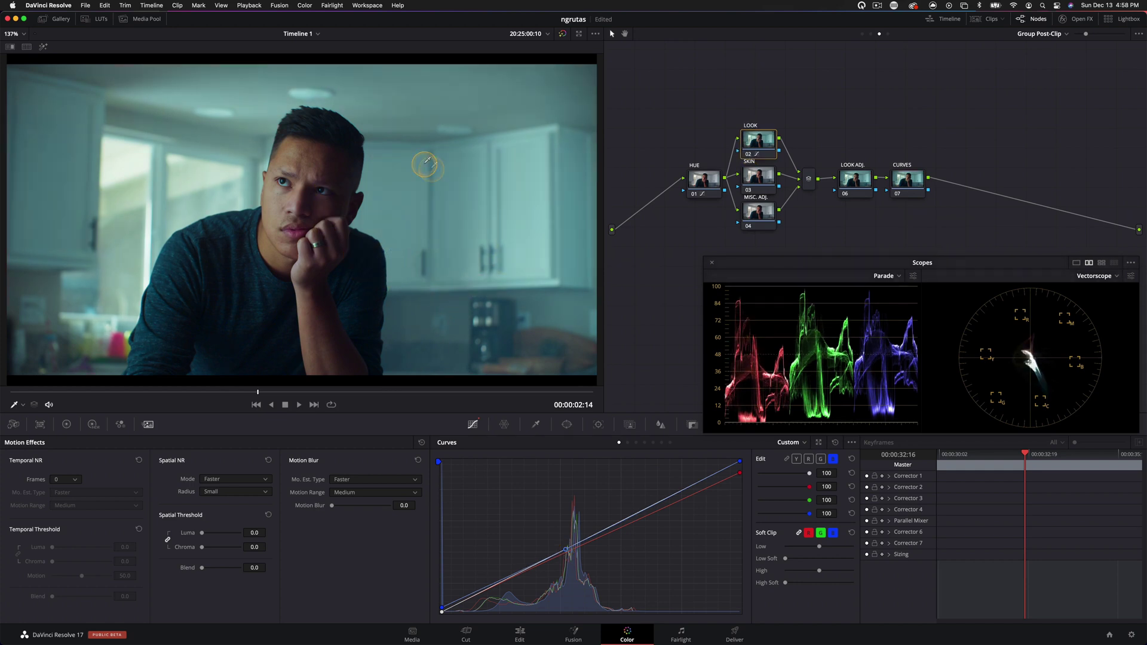
{"action": "left_click", "coordinate": [757, 213]}
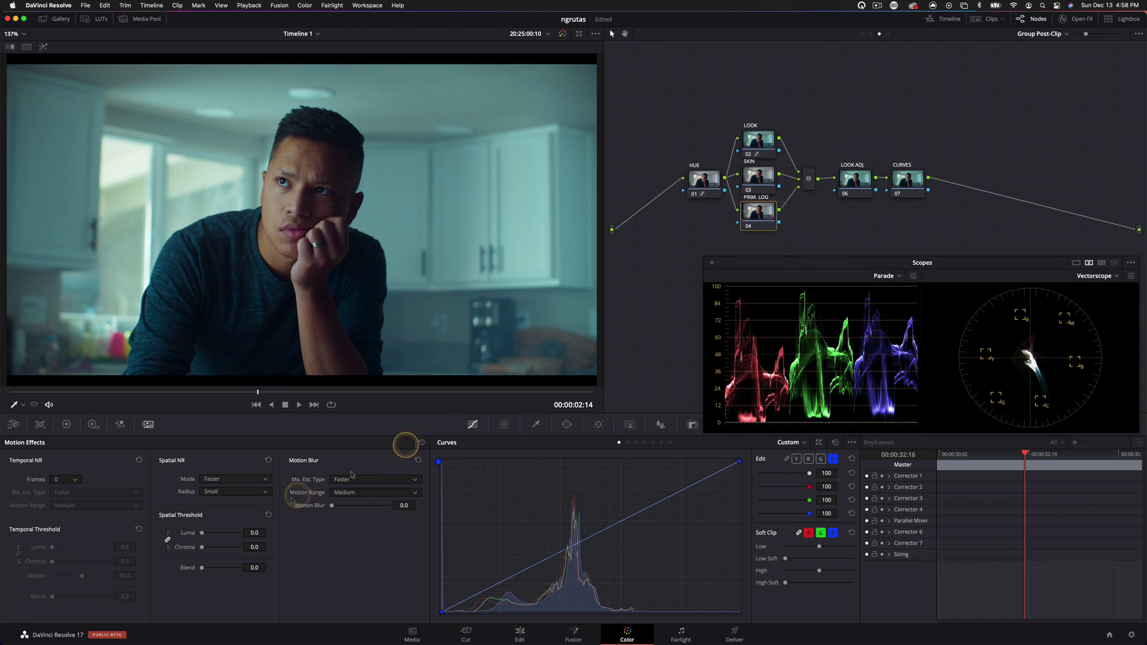
- In the primary wheels, tint lift slightly blue-magenta, push gain toward yellow-green, and nudge gamma
{"action": "left_click", "coordinate": [67, 424]}
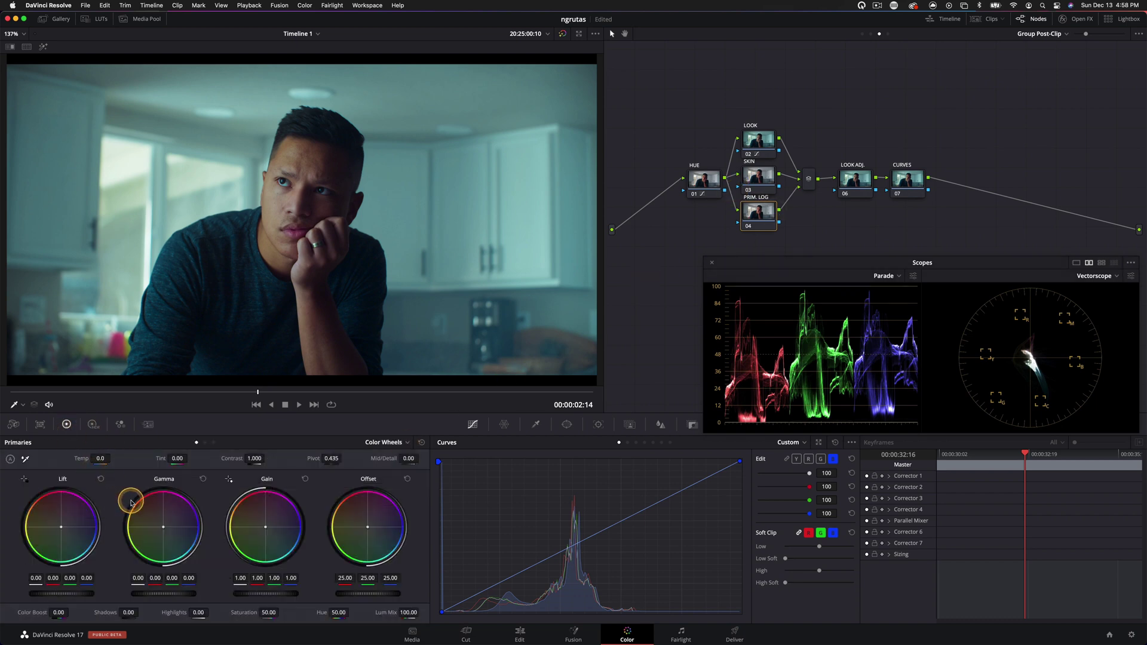
{"action": "left_click_drag", "start_coordinate": [64, 531], "coordinate": [66, 533]}
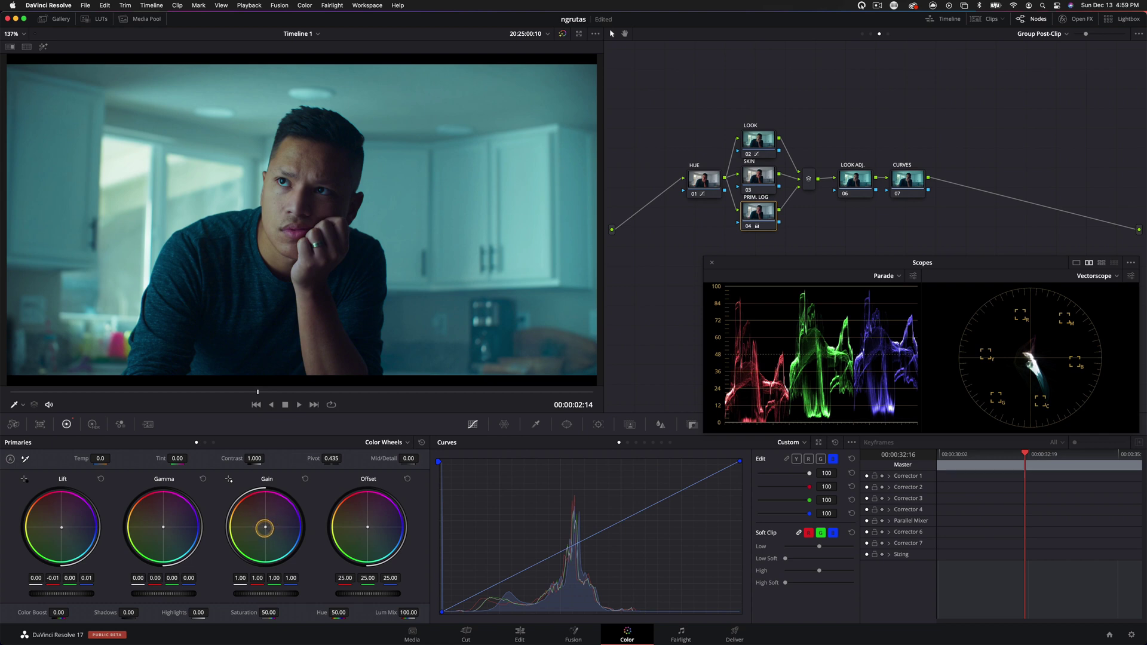
{"action": "mouse_move", "coordinate": [265, 528]}
{"action": "left_mouse_down"}
{"action": "mouse_move", "coordinate": [251, 529]}
{"action": "mouse_move", "coordinate": [266, 529]}
{"action": "left_mouse_up"}
{"action": "left_click_drag", "start_coordinate": [163, 528], "coordinate": [160, 526]}
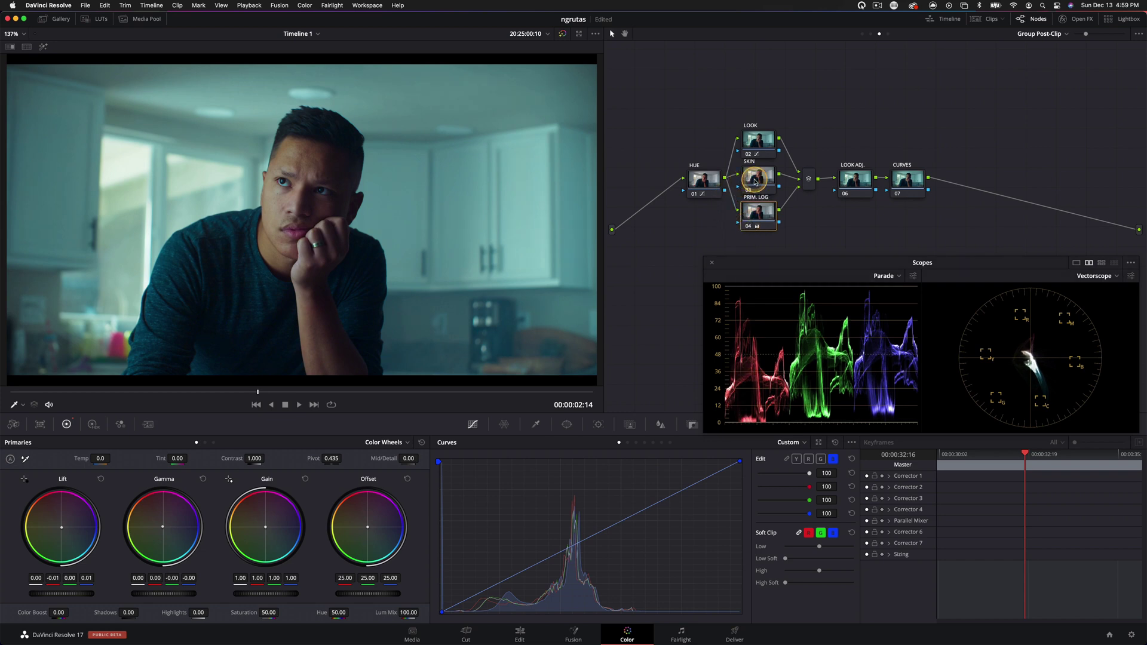
- In Log wheels, set shadows to -0.01/-0.06/-0.07 and warm highlights to 0.19/0.11/-0.13
{"action": "left_click", "coordinate": [214, 443]}
{"action": "left_click_drag", "start_coordinate": [59, 593], "coordinate": [42, 593]}
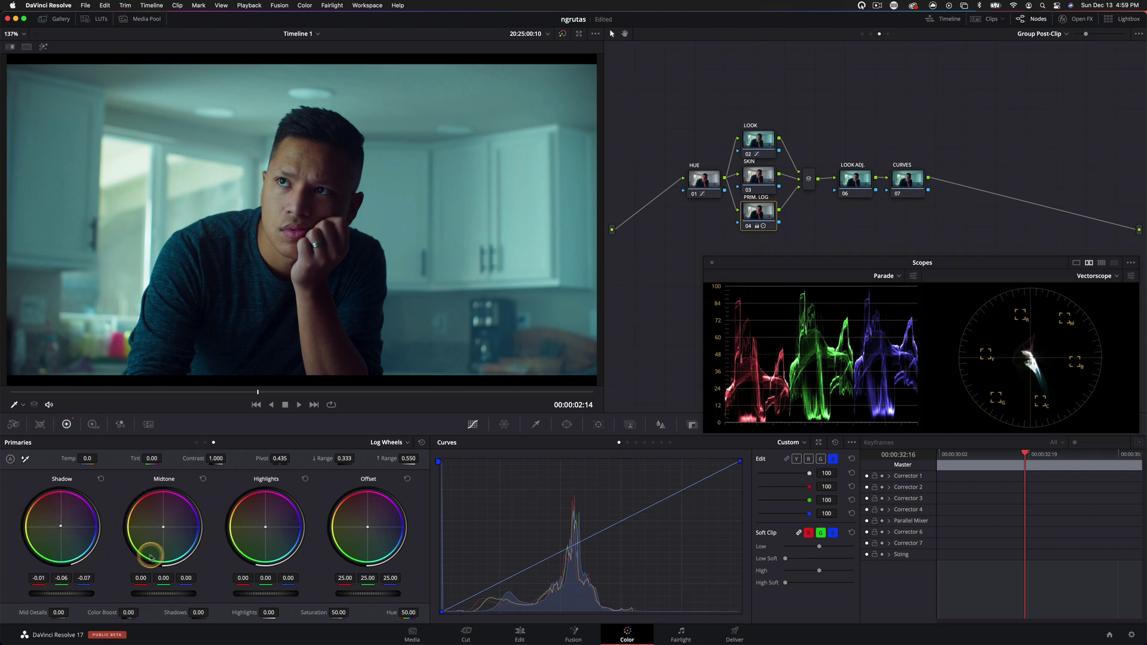
{"action": "left_click_drag", "start_coordinate": [236, 593], "coordinate": [258, 596]}
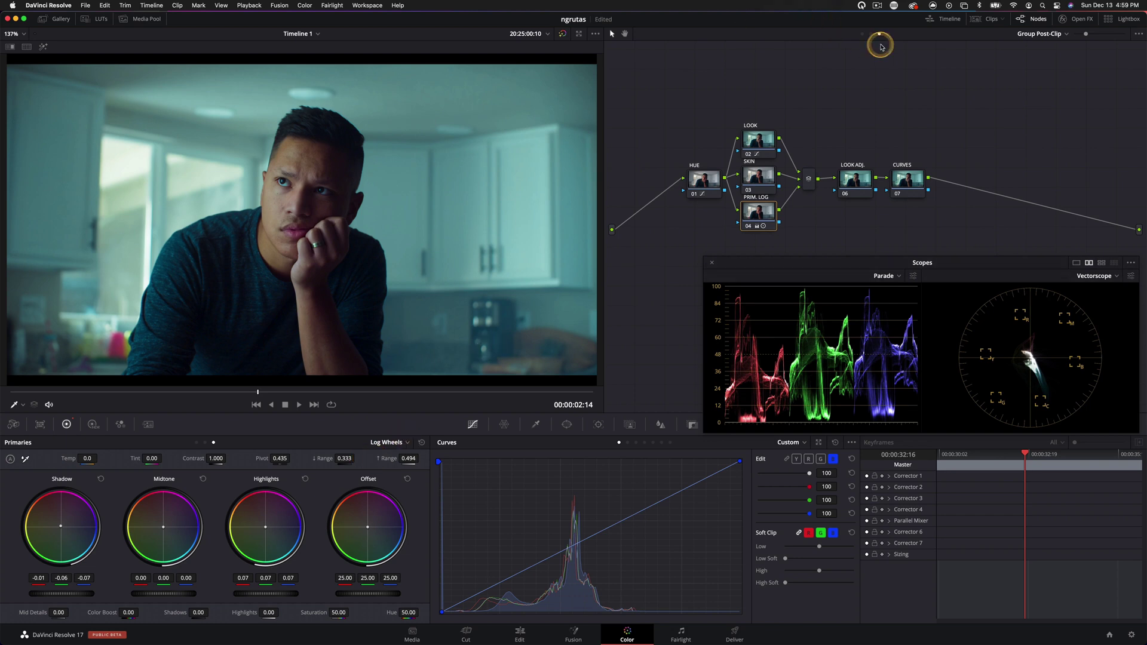
{"action": "left_click", "coordinate": [862, 34]}
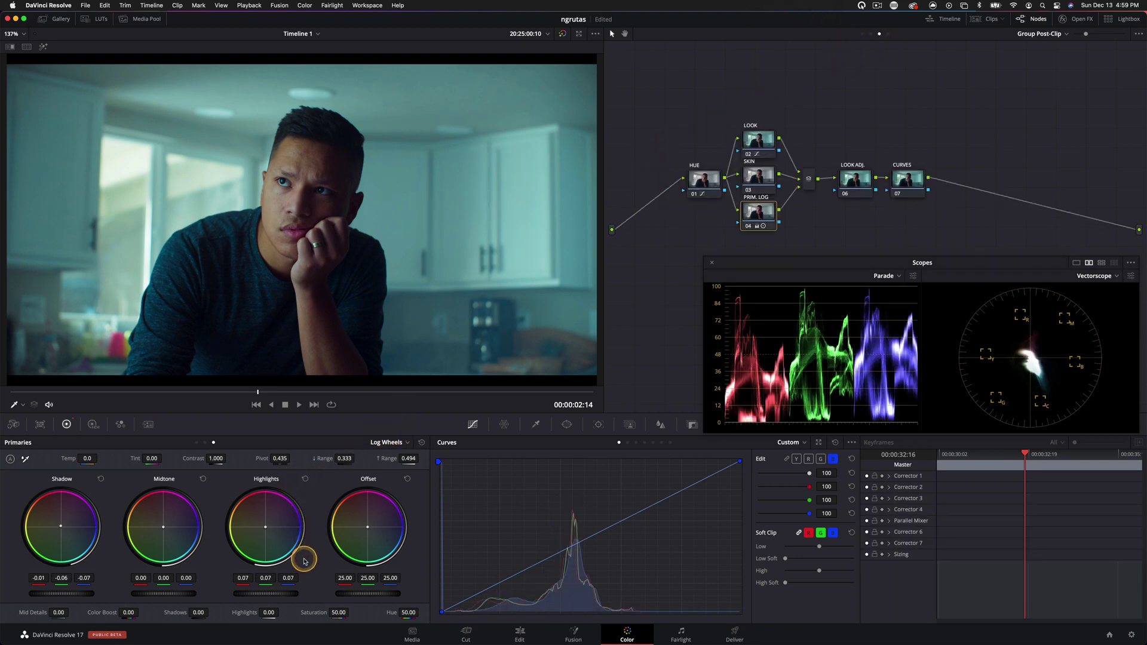
{"action": "left_click_drag", "start_coordinate": [283, 591], "coordinate": [356, 591]}
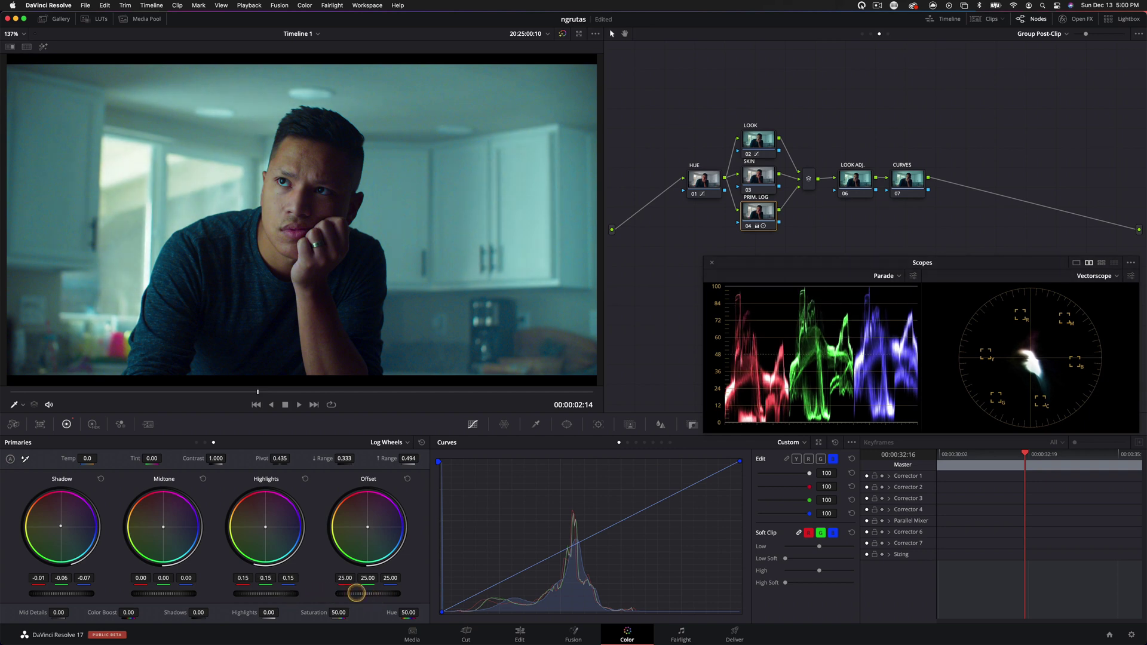
{"action": "left_click_drag", "start_coordinate": [254, 536], "coordinate": [228, 509]}
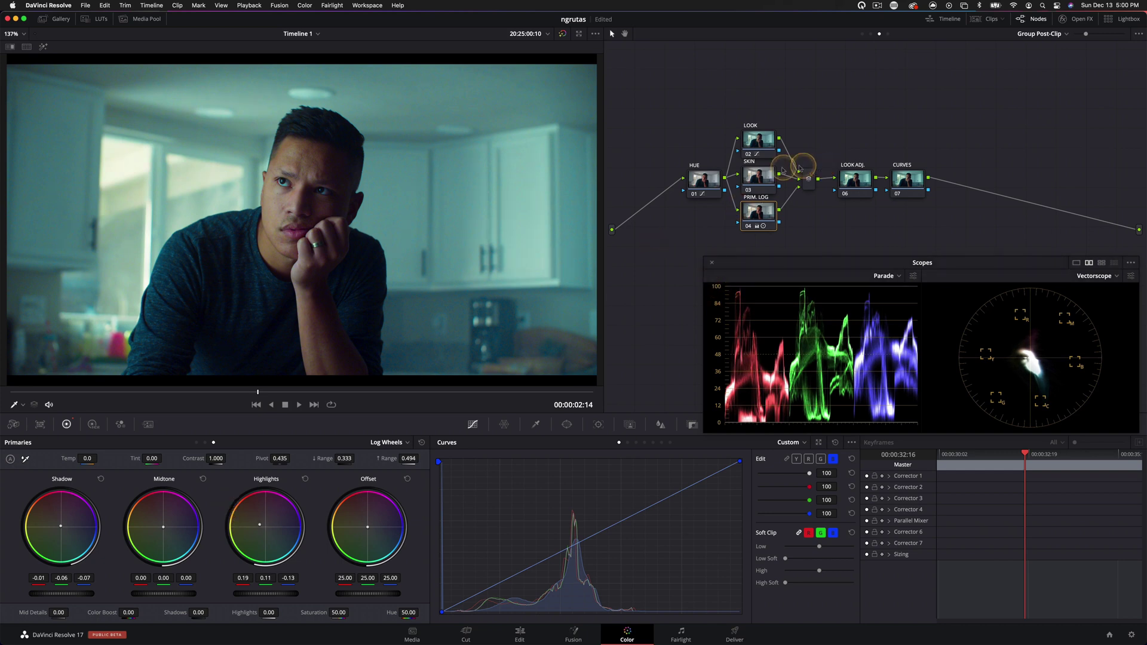
- On the SKIN node, add preset Hue vs Hue points and rotate the yellow and red hues
{"action": "left_click", "coordinate": [757, 175]}
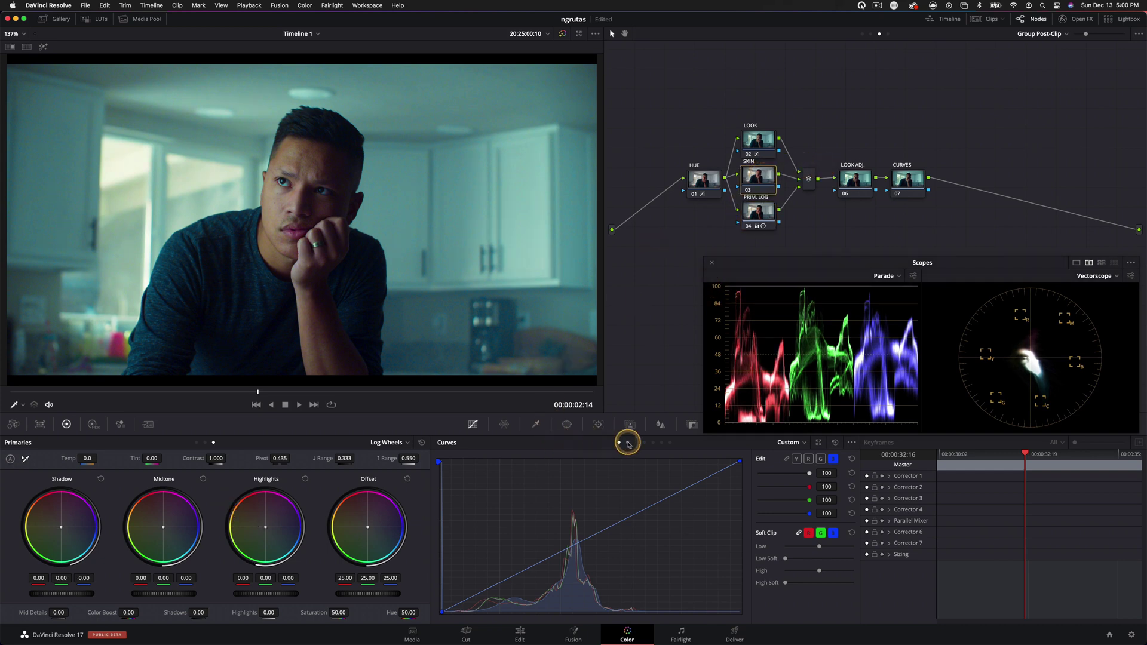
{"action": "left_click", "coordinate": [627, 443]}
{"action": "left_click_drag", "start_coordinate": [522, 528], "coordinate": [521, 575]}
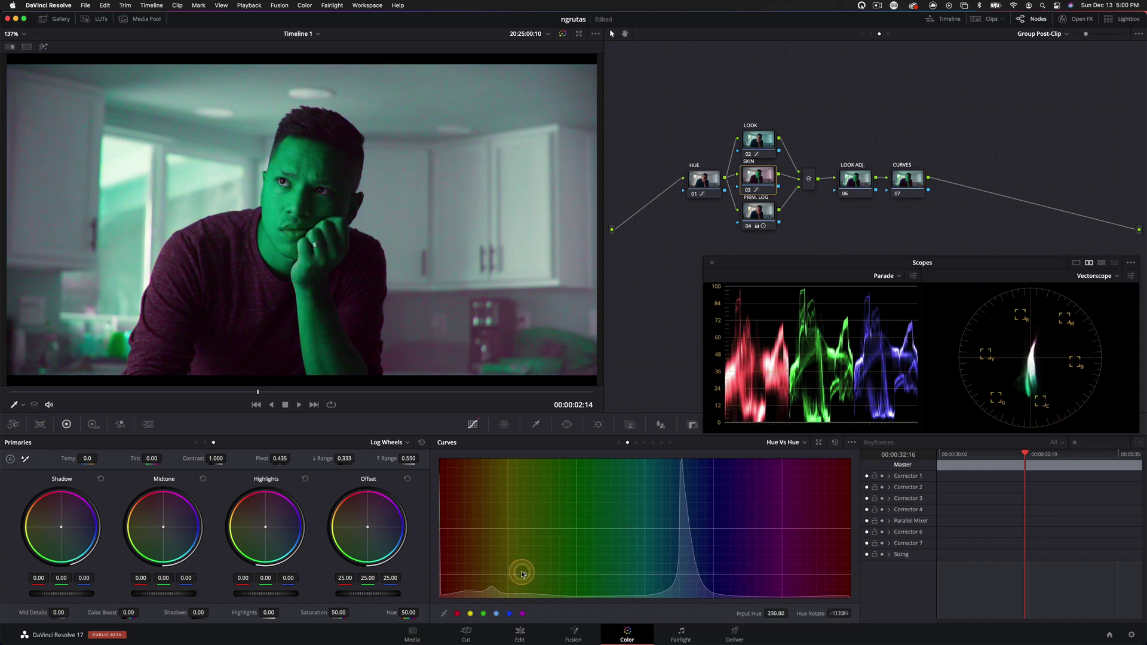
{"action": "key", "text": "ctrl+z"}
{"action": "left_click", "coordinate": [460, 614]}
{"action": "left_click", "coordinate": [507, 529]}
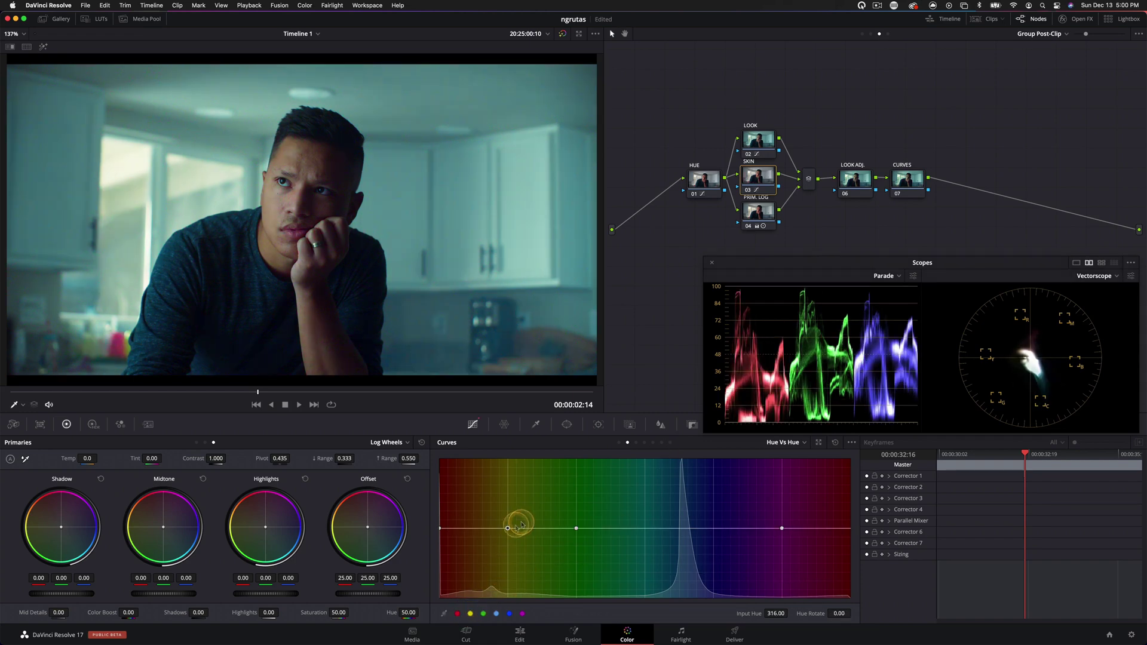
{"action": "left_click_drag", "start_coordinate": [507, 531], "coordinate": [508, 525]}
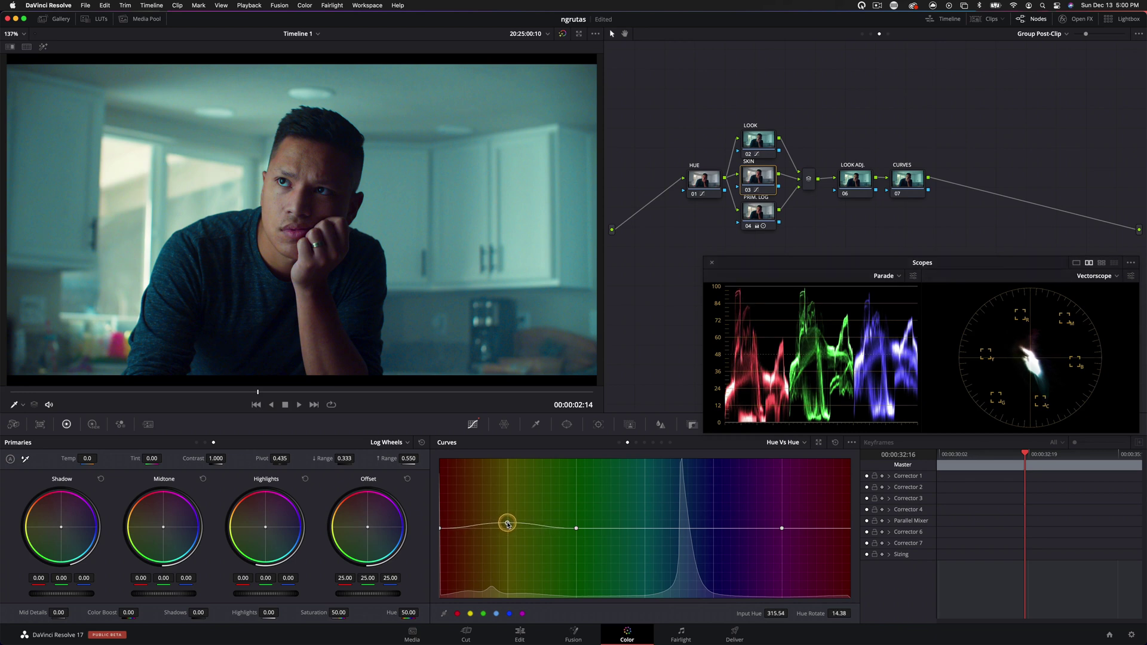
{"action": "left_click_drag", "start_coordinate": [442, 531], "coordinate": [440, 535]}
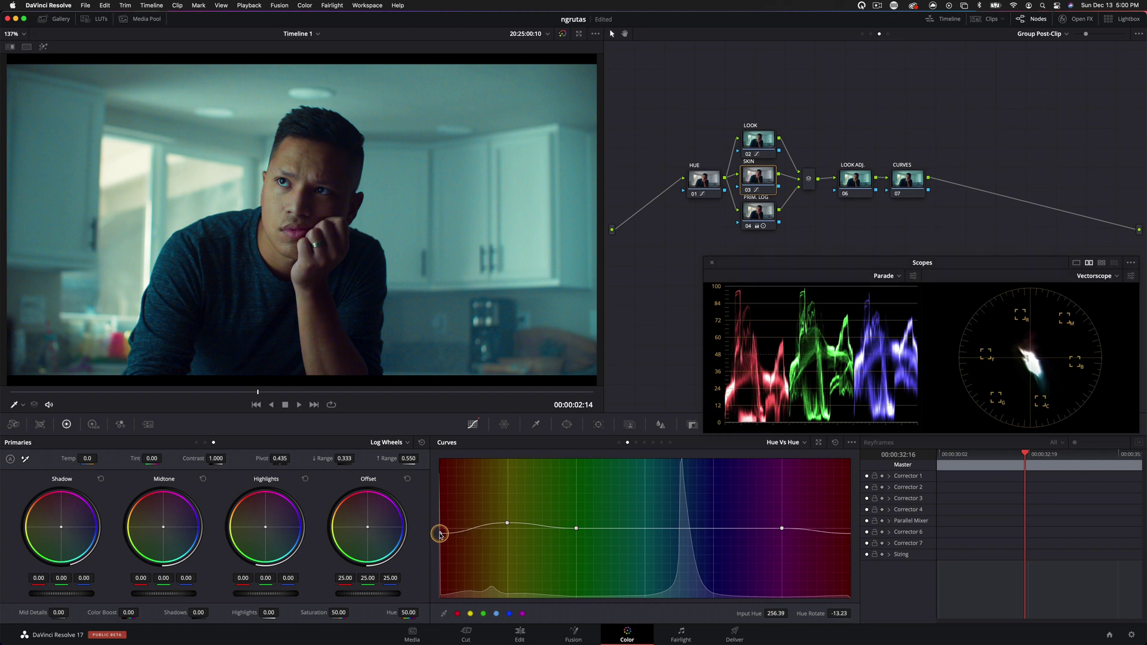
- In Hue vs Sat, lower magenta saturation and boost red saturation
{"action": "left_click", "coordinate": [636, 443]}
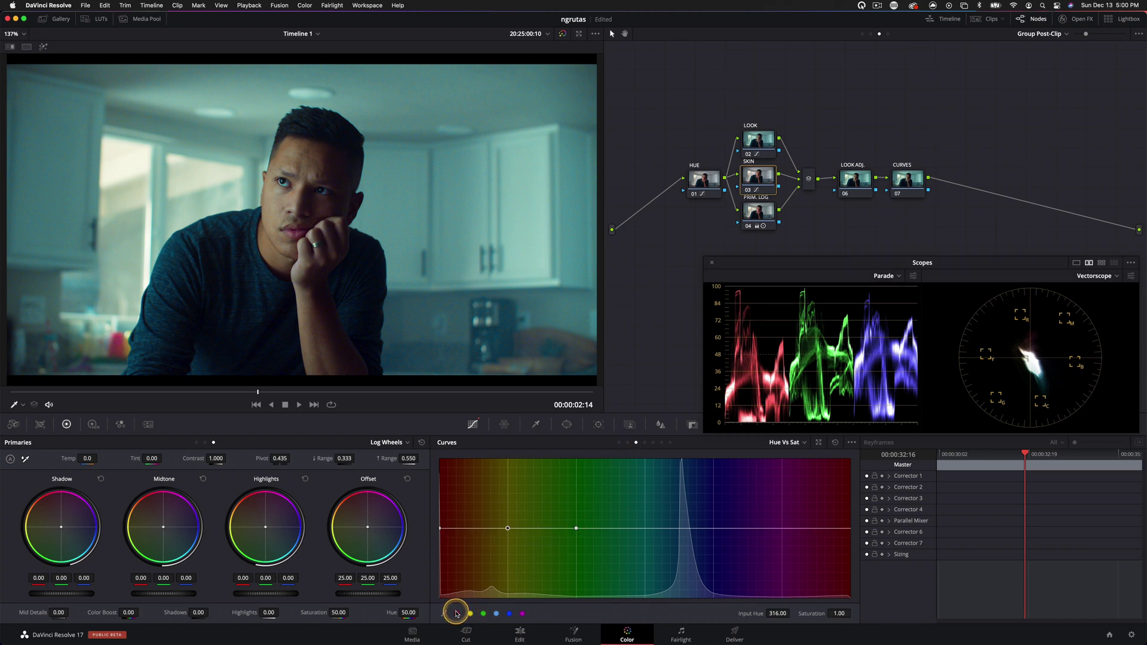
{"action": "left_click", "coordinate": [523, 614]}
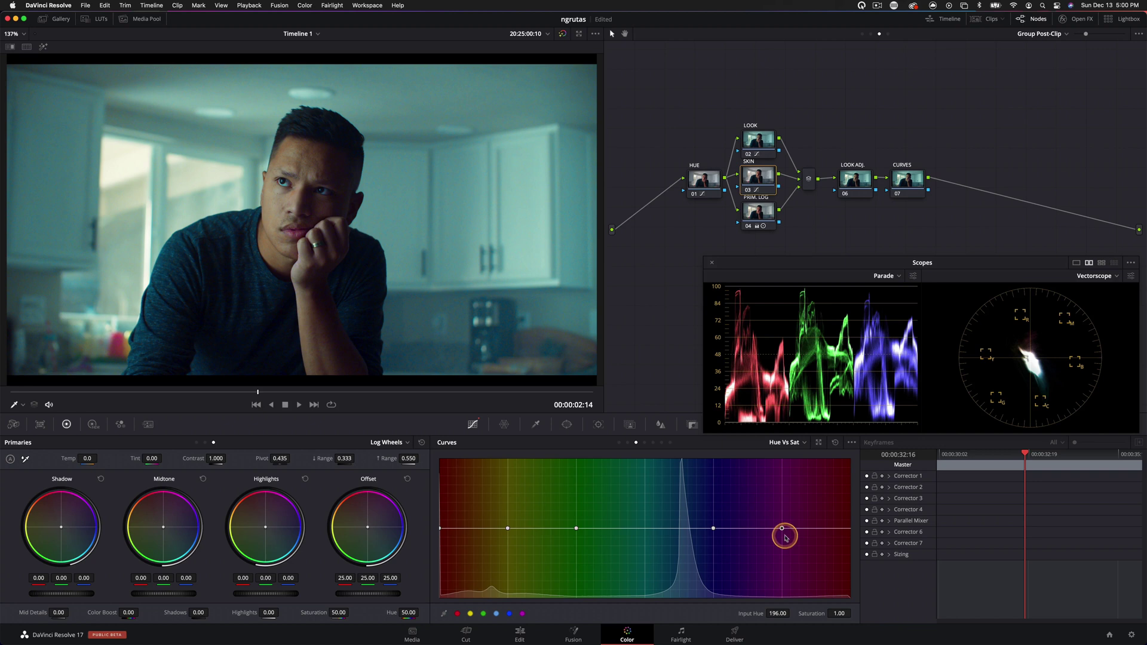
{"action": "left_click_drag", "start_coordinate": [783, 529], "coordinate": [784, 545]}
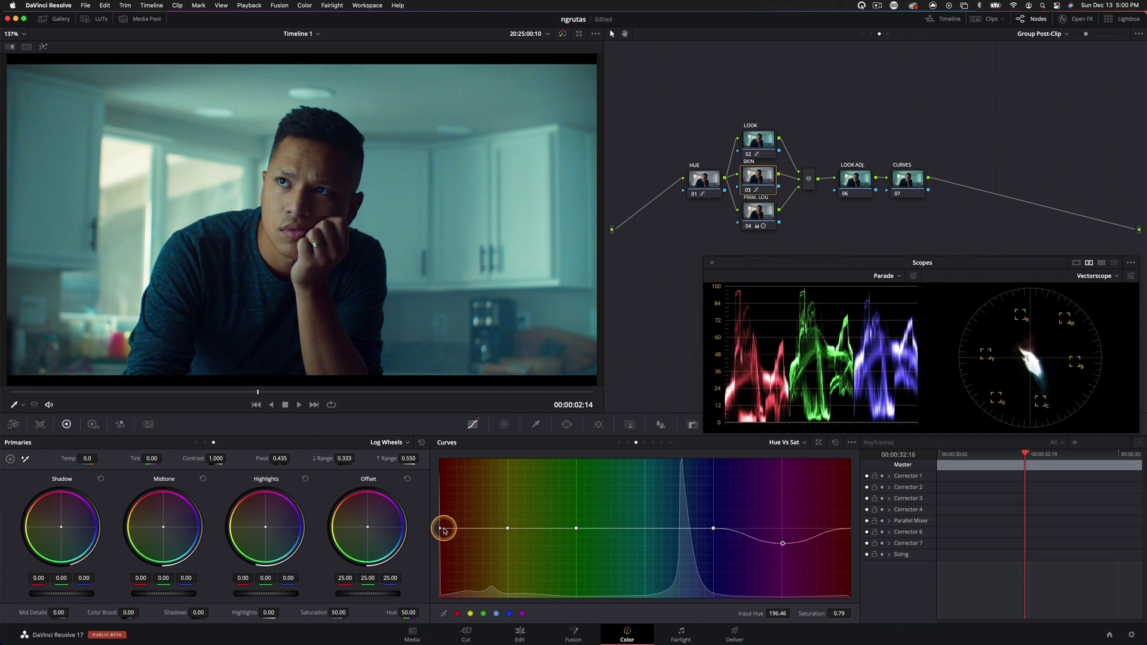
{"action": "left_click_drag", "start_coordinate": [444, 531], "coordinate": [449, 512]}
- In Hue vs Lum, add preset points and brighten the red skin hues
{"action": "scroll", "coordinate": [693, 478], "scroll_direction": "right", "scroll_amount": 2}
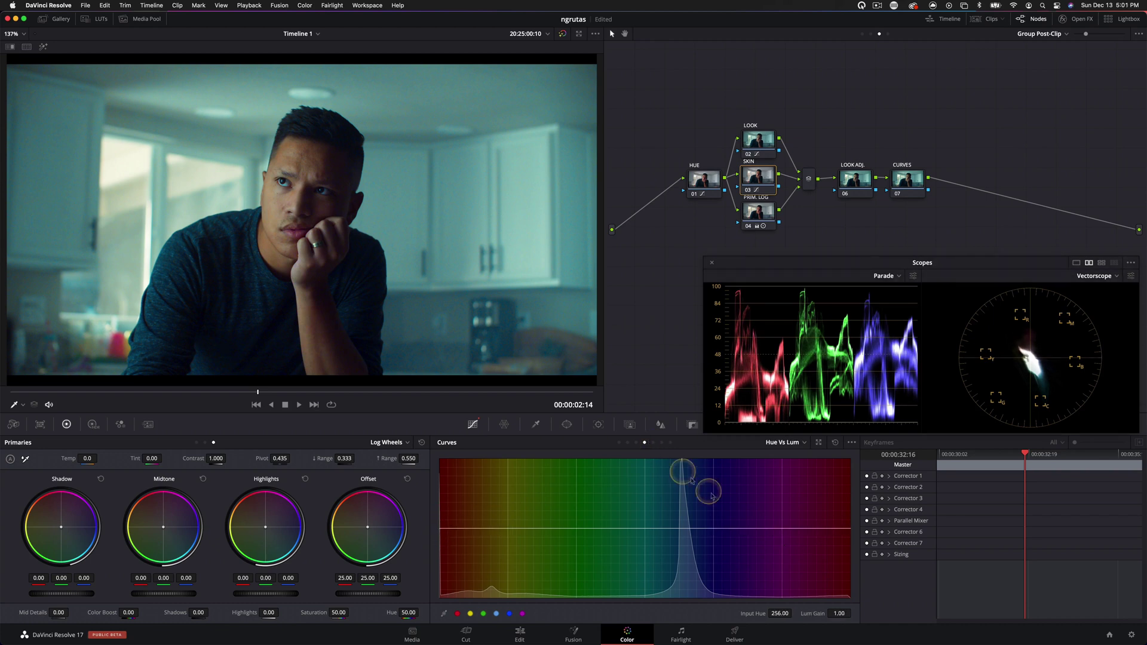
{"action": "left_click", "coordinate": [457, 613]}
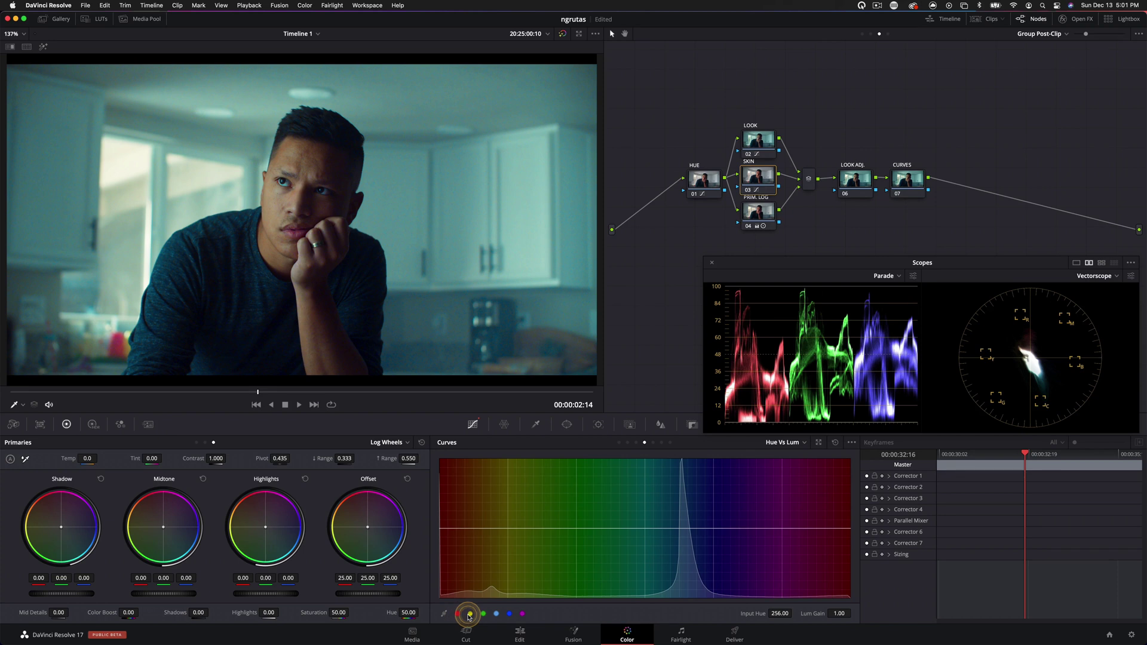
{"action": "left_click", "coordinate": [470, 614]}
{"action": "left_click_drag", "start_coordinate": [440, 530], "coordinate": [509, 524]}
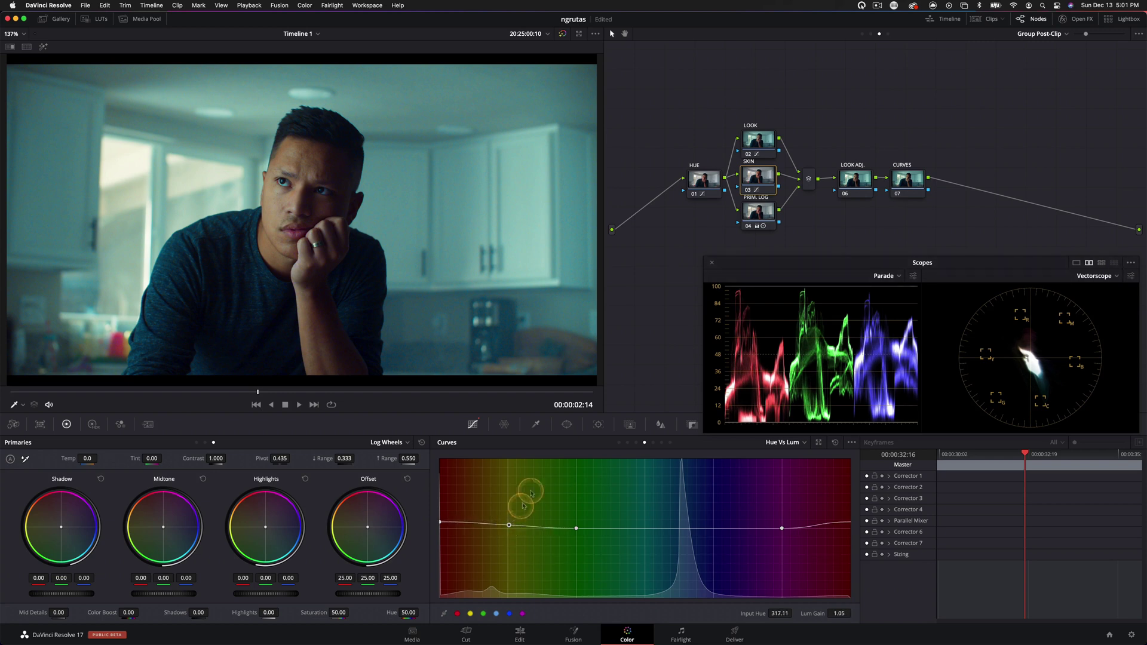
{"action": "key", "text": "shift+apostrophe"}
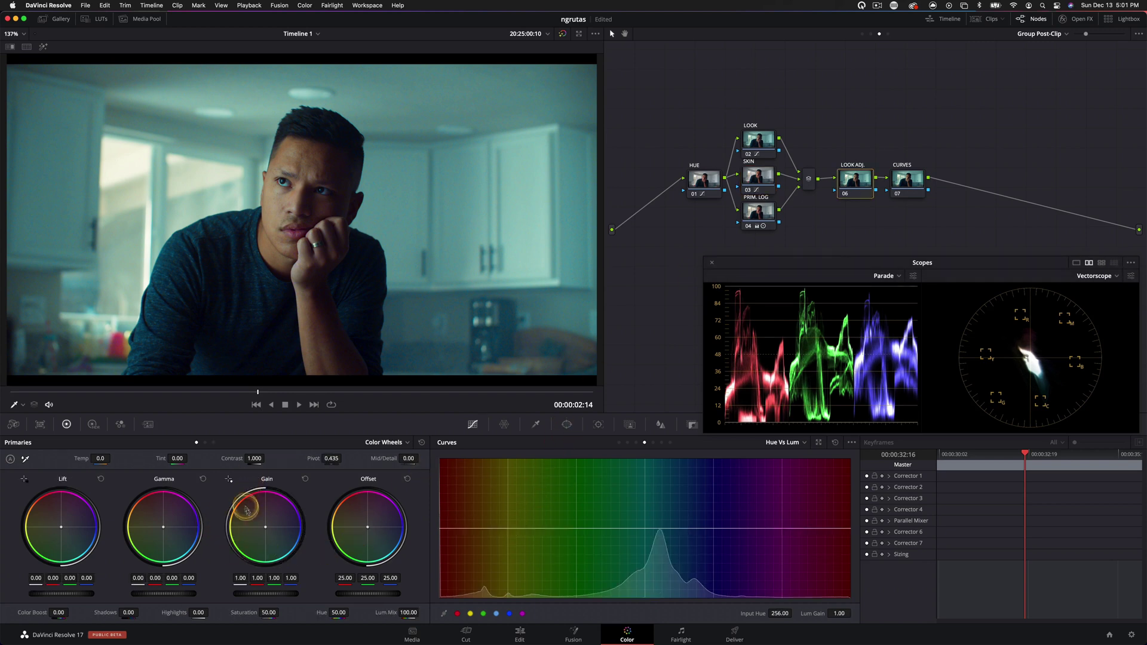
- Warm the LOOK ADJ gain to 1.01/1.00/0.98, then disable the node to compare
{"action": "mouse_move", "coordinate": [265, 527]}
{"action": "left_mouse_down"}
{"action": "mouse_move", "coordinate": [271, 520]}
{"action": "mouse_move", "coordinate": [249, 512]}
{"action": "mouse_move", "coordinate": [260, 526]}
{"action": "left_mouse_up"}
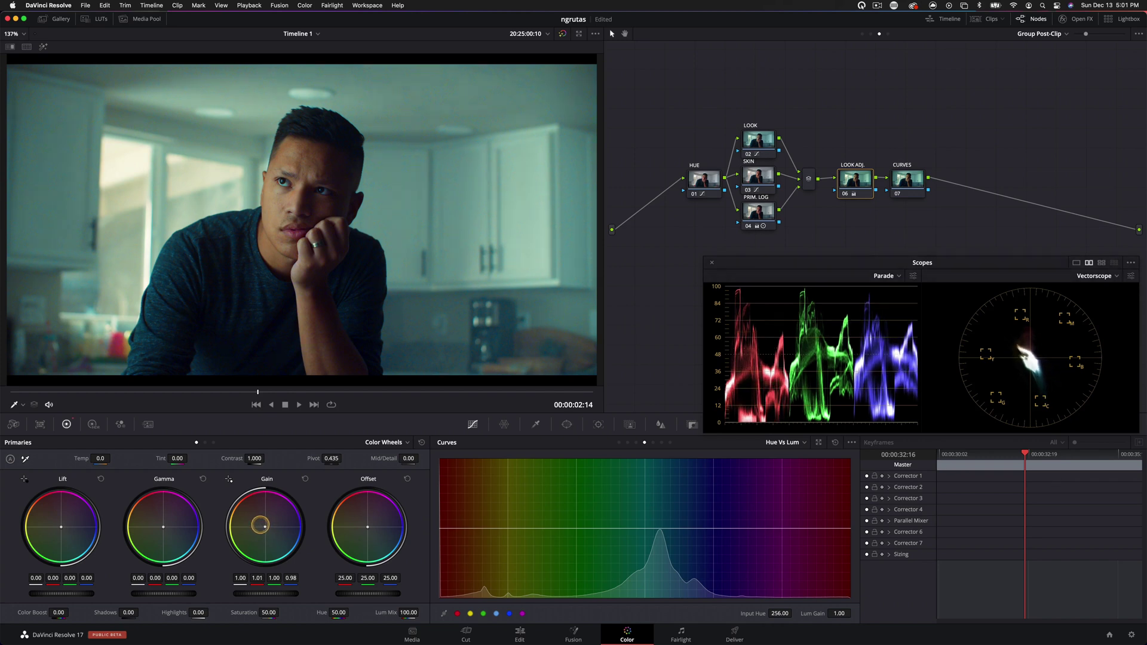
{"action": "left_click", "coordinate": [846, 195]}
{"action": "left_click", "coordinate": [845, 195]}
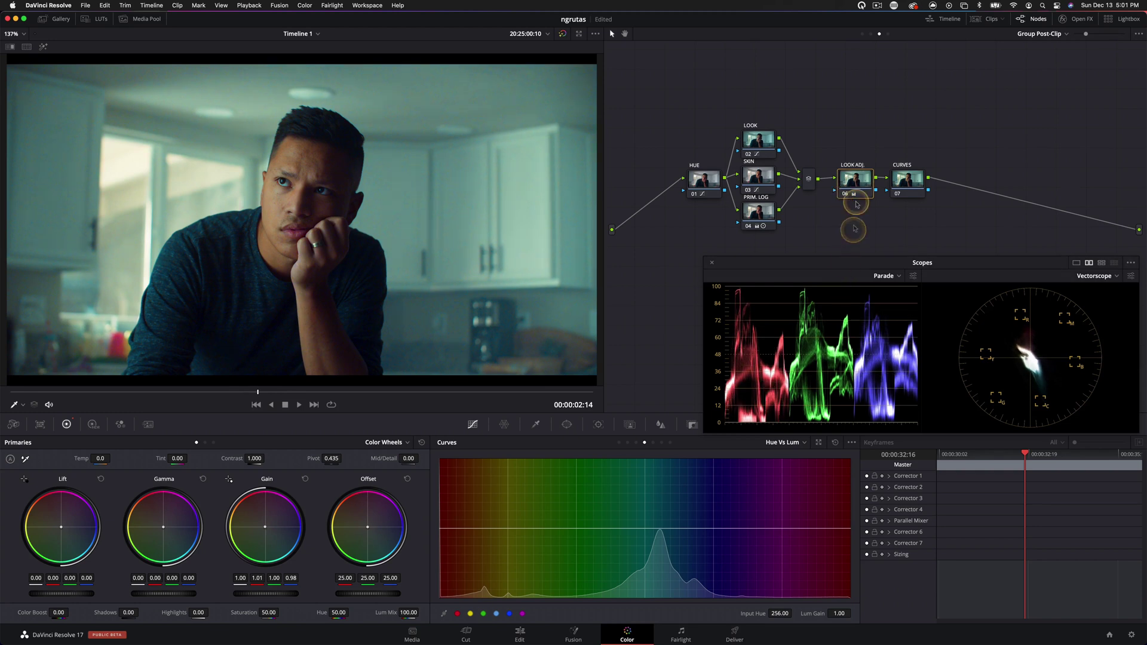
- Re-enable LOOK ADJ and add one slightly adjusted point on the CURVES node's custom curve
{"action": "left_click", "coordinate": [845, 195]}
{"action": "left_click", "coordinate": [907, 179]}
{"action": "left_click", "coordinate": [621, 443]}
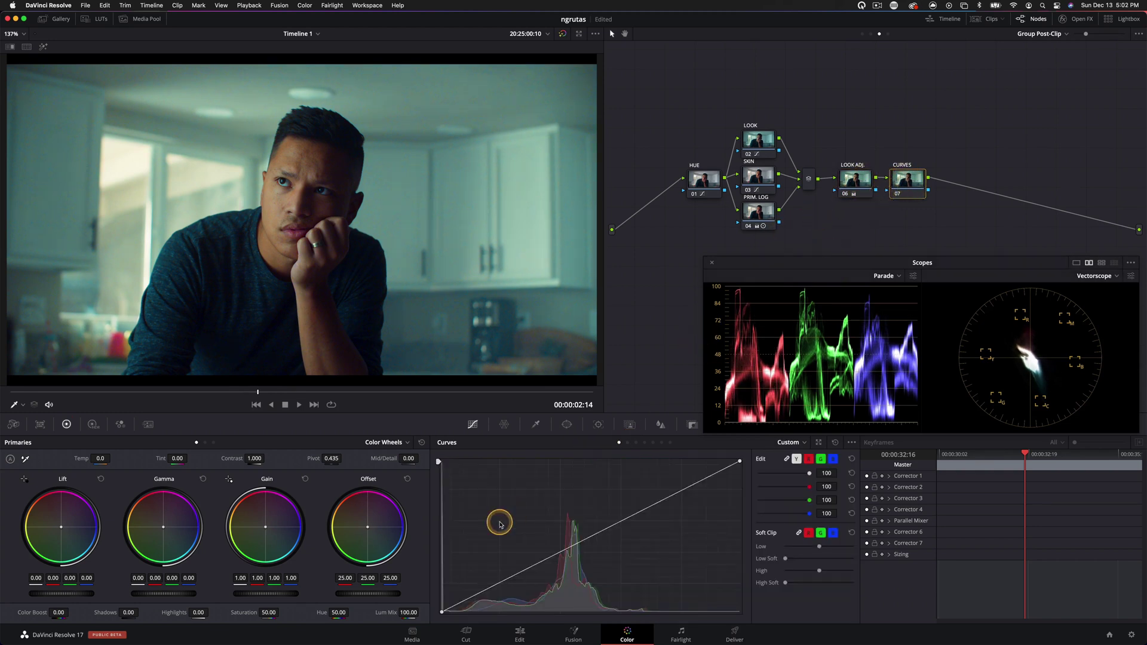
{"action": "left_click_drag", "start_coordinate": [443, 612], "coordinate": [467, 597]}
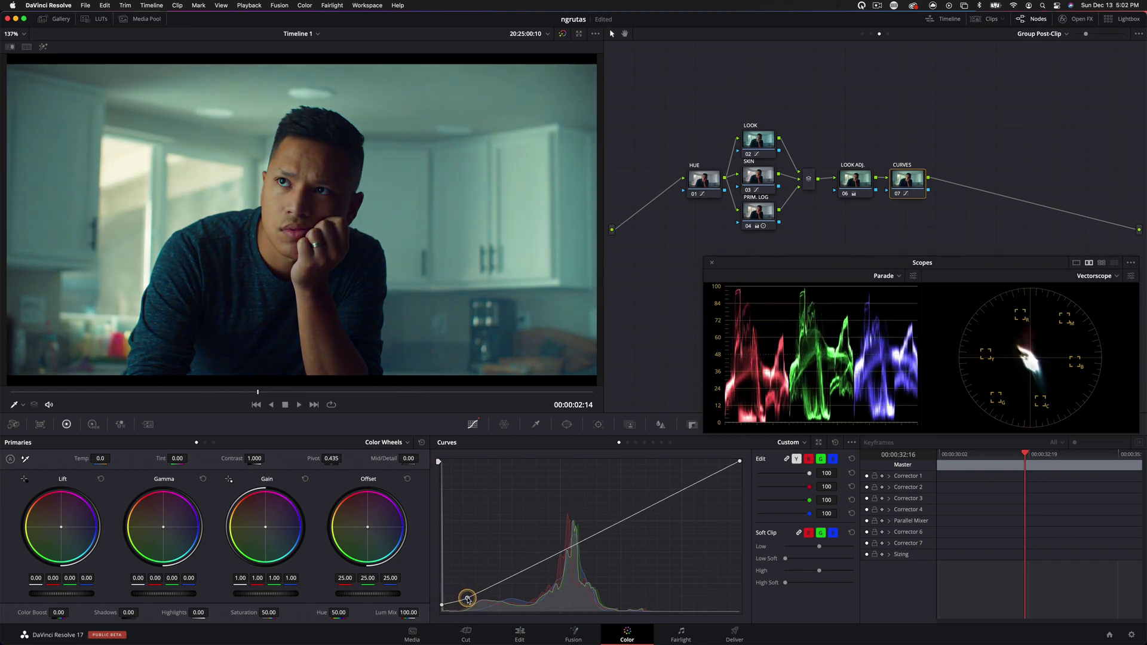
{"action": "key", "text": "super+z"}
{"action": "key", "text": "super+z"}
{"action": "key", "text": "super+z"}
{"action": "key", "text": "super+z"}
{"action": "key", "text": "super+z"}
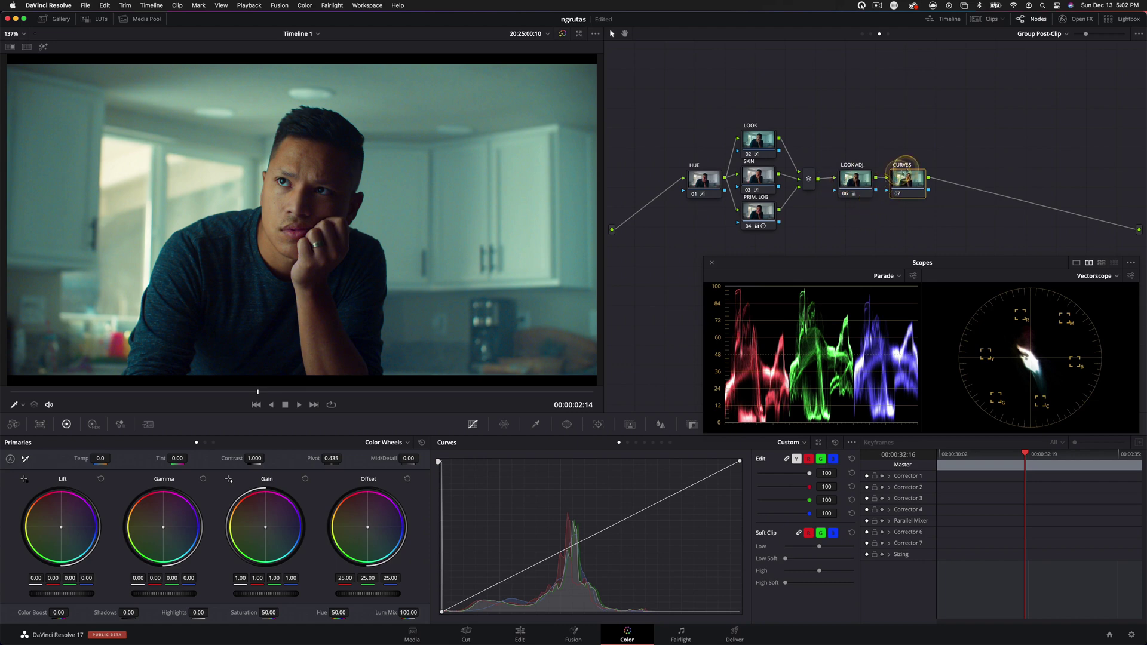
{"action": "left_click", "coordinate": [643, 515]}
{"action": "left_click_drag", "start_coordinate": [631, 519], "coordinate": [645, 516]}
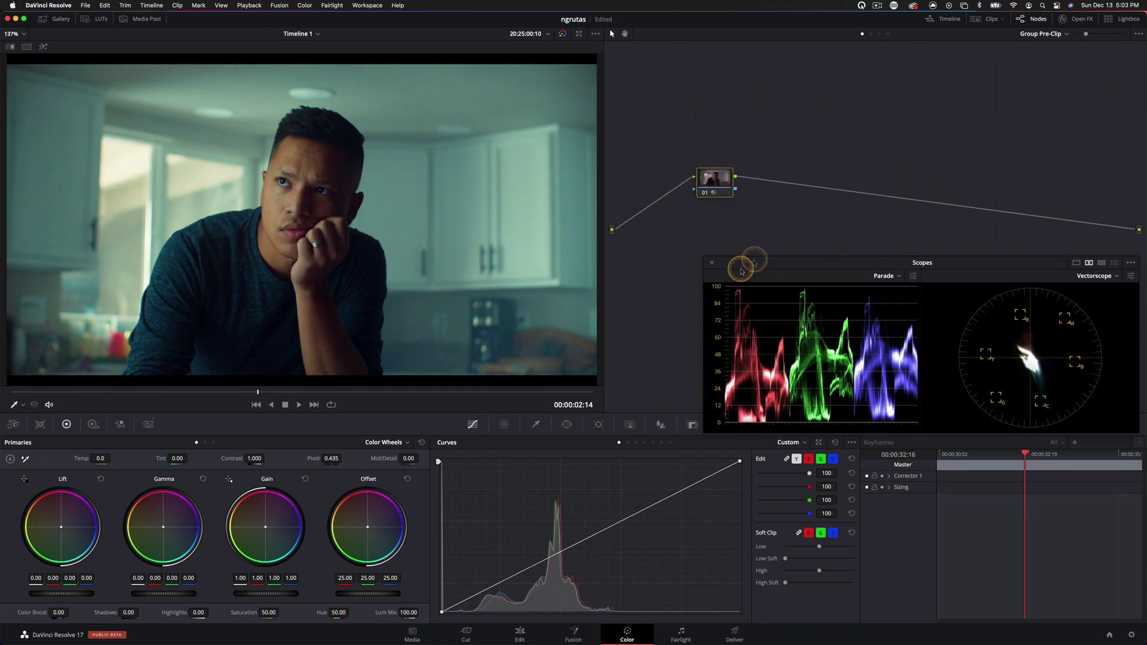
- Switch the node editor to the Clip graph with its WB, HDR, PRIMARIES and SM nodes
{"action": "scroll", "coordinate": [352, 184], "scroll_direction": "up", "scroll_amount": 5}
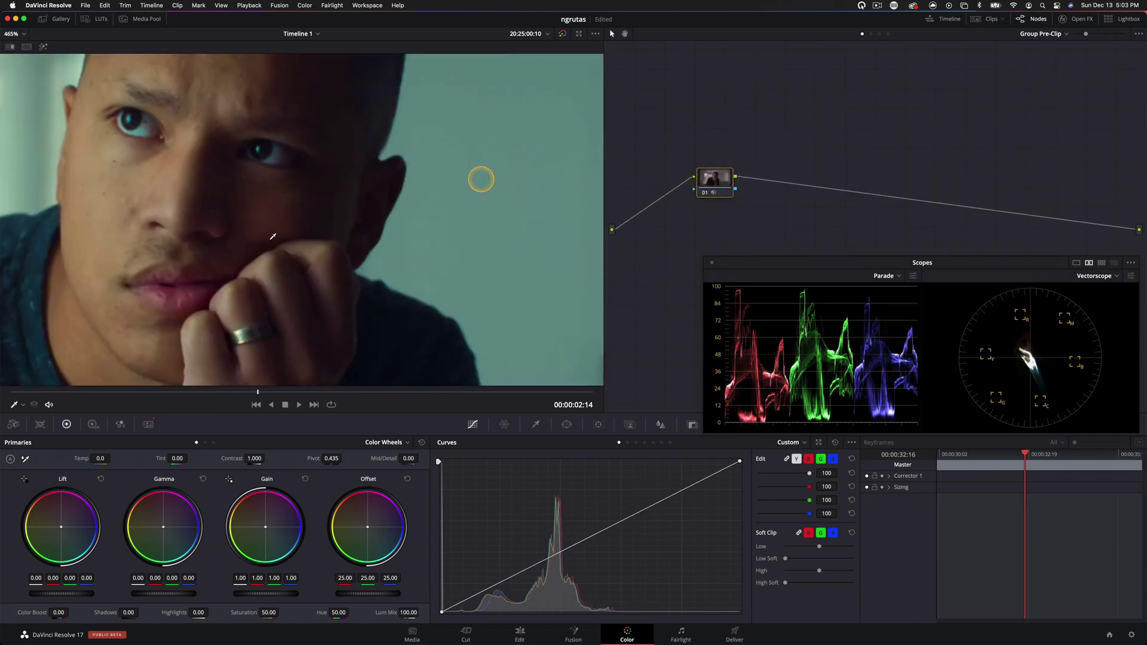
{"action": "scroll", "coordinate": [481, 178], "scroll_direction": "down", "scroll_amount": 5}
{"action": "left_click", "coordinate": [879, 33]}
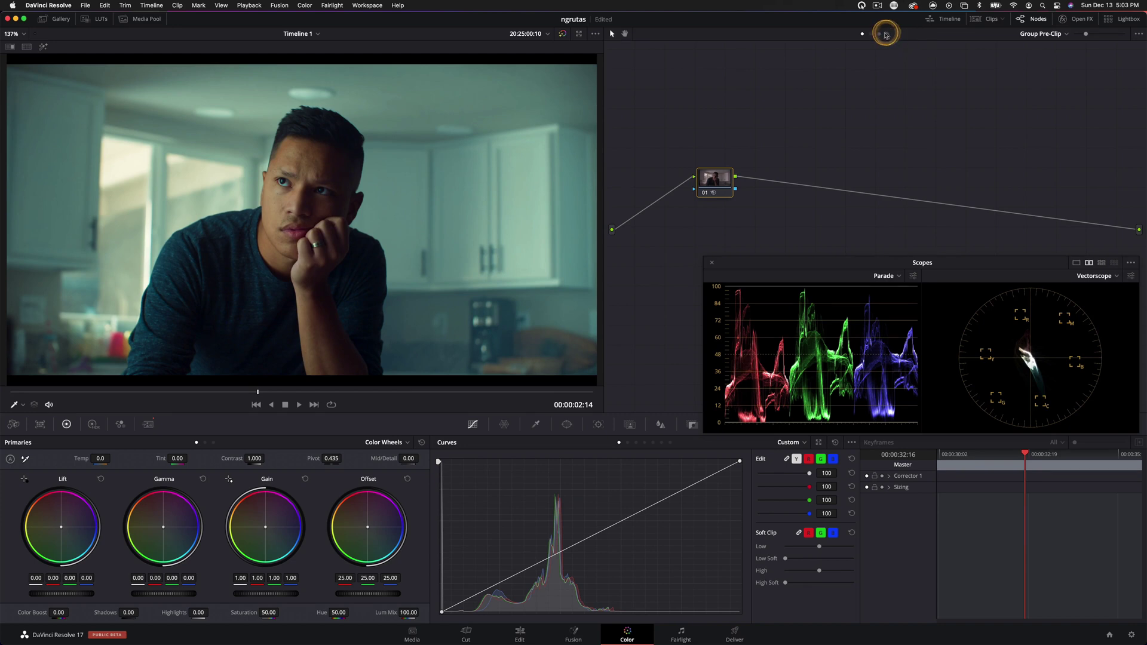
{"action": "left_click", "coordinate": [871, 34]}
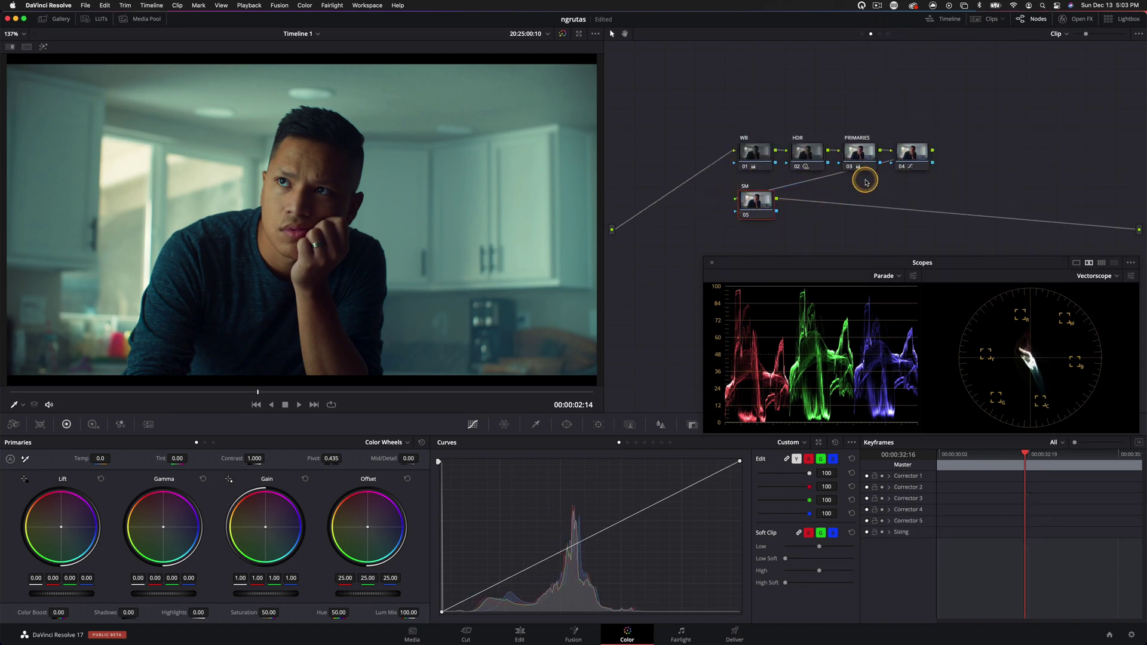
- Select node 04, then shift the SM node slightly right and the WB node up-left
{"action": "left_click", "coordinate": [904, 166]}
{"action": "left_click_drag", "start_coordinate": [767, 201], "coordinate": [760, 198]}
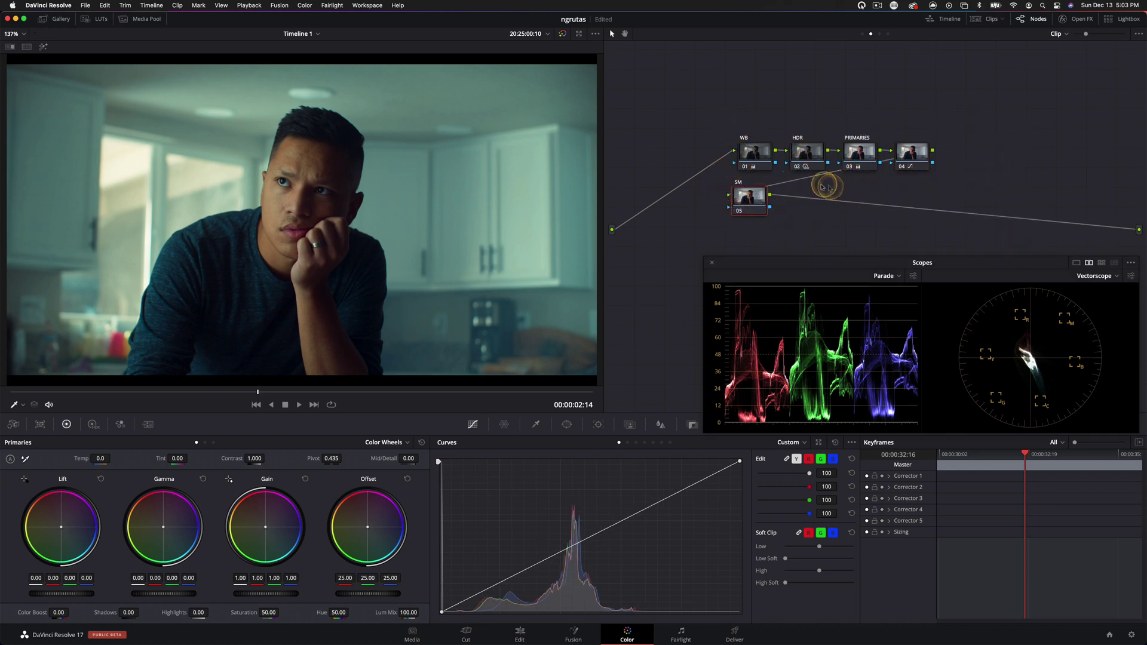
{"action": "left_click_drag", "start_coordinate": [749, 202], "coordinate": [758, 203]}
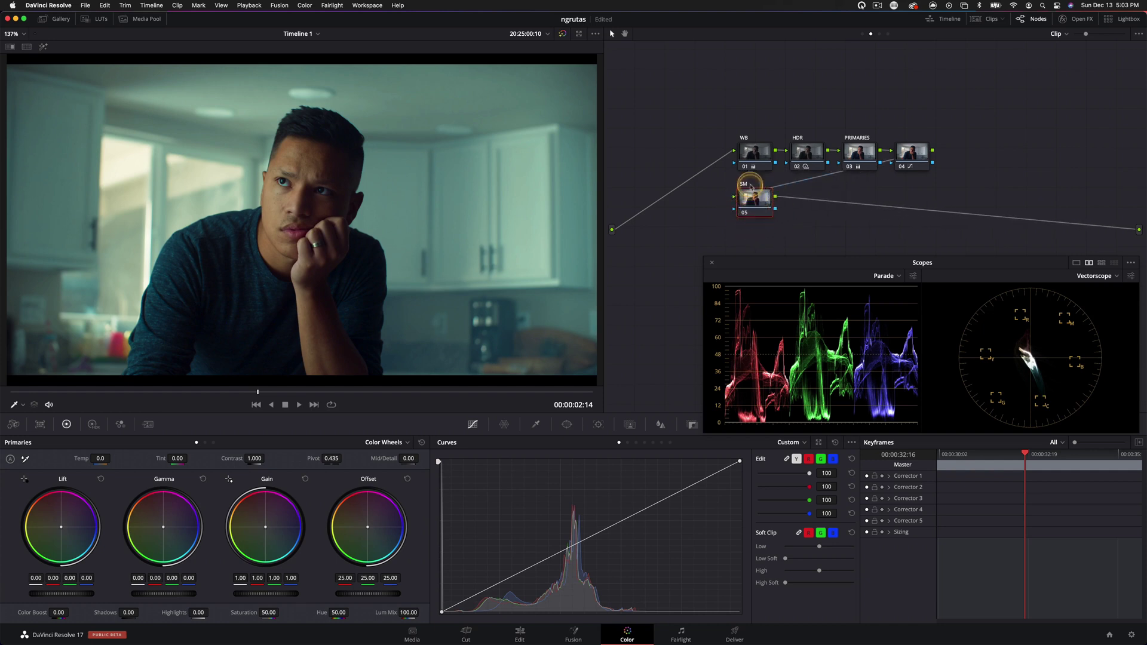
{"action": "left_click_drag", "start_coordinate": [754, 166], "coordinate": [752, 154]}
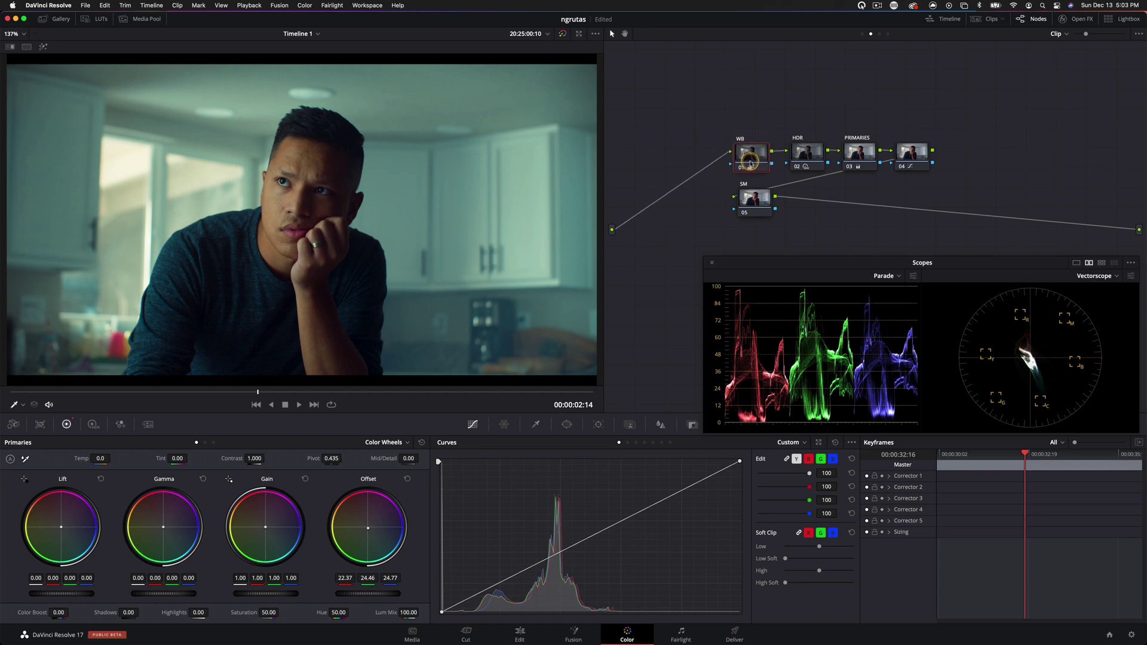